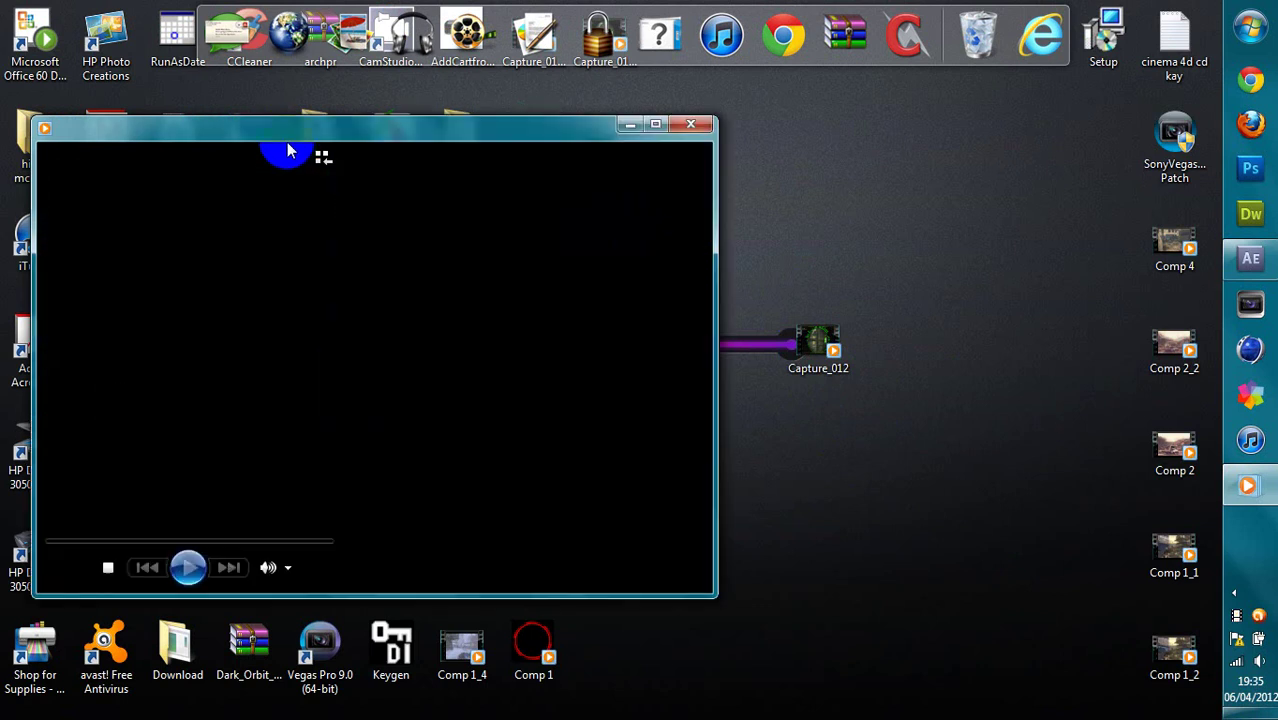
# - Preview Capture_012 full screen until 00:07, close the player, and move the file to the desktop's top row
pyautogui.doubleClick(662, 542)
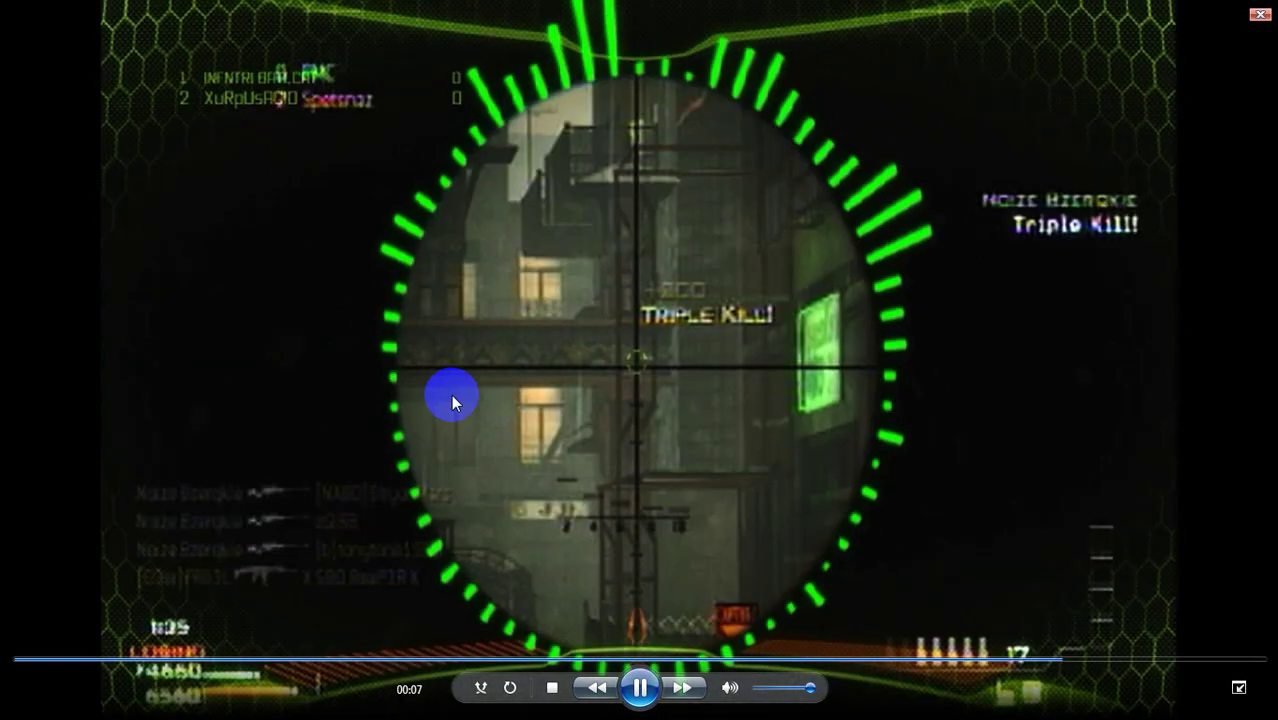
pyautogui.click(640, 687)
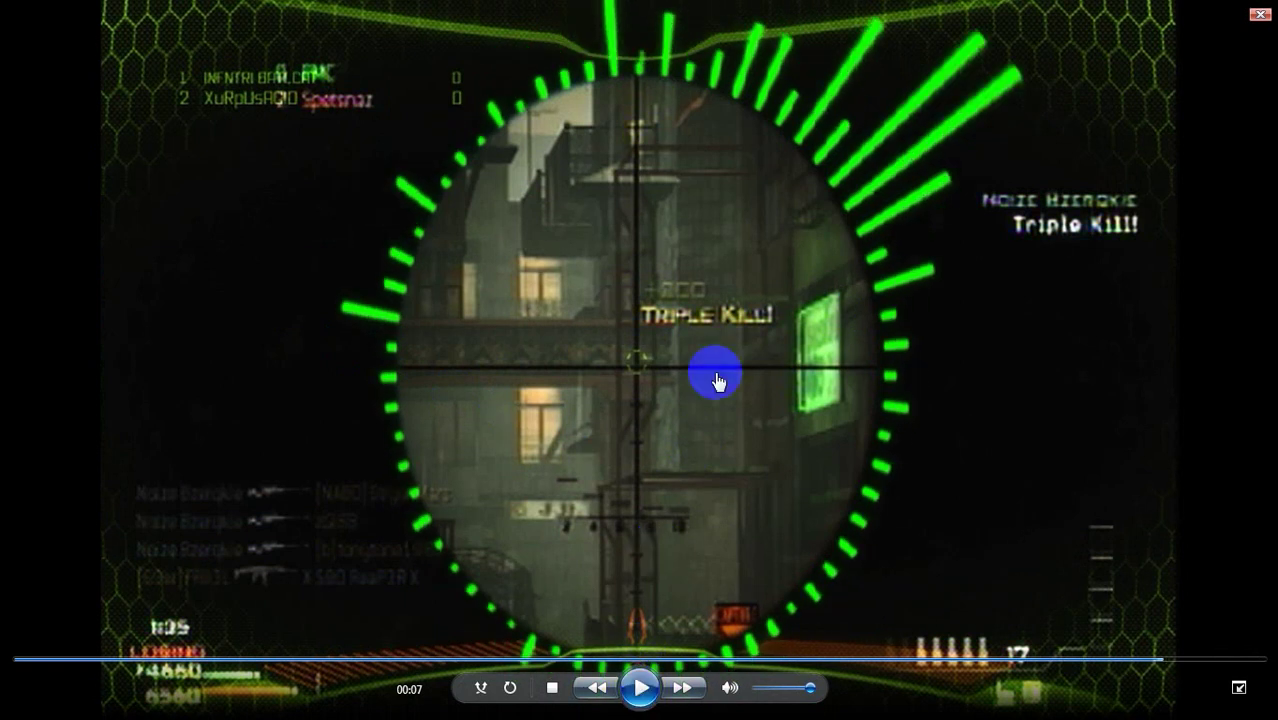
pyautogui.press('Escape')
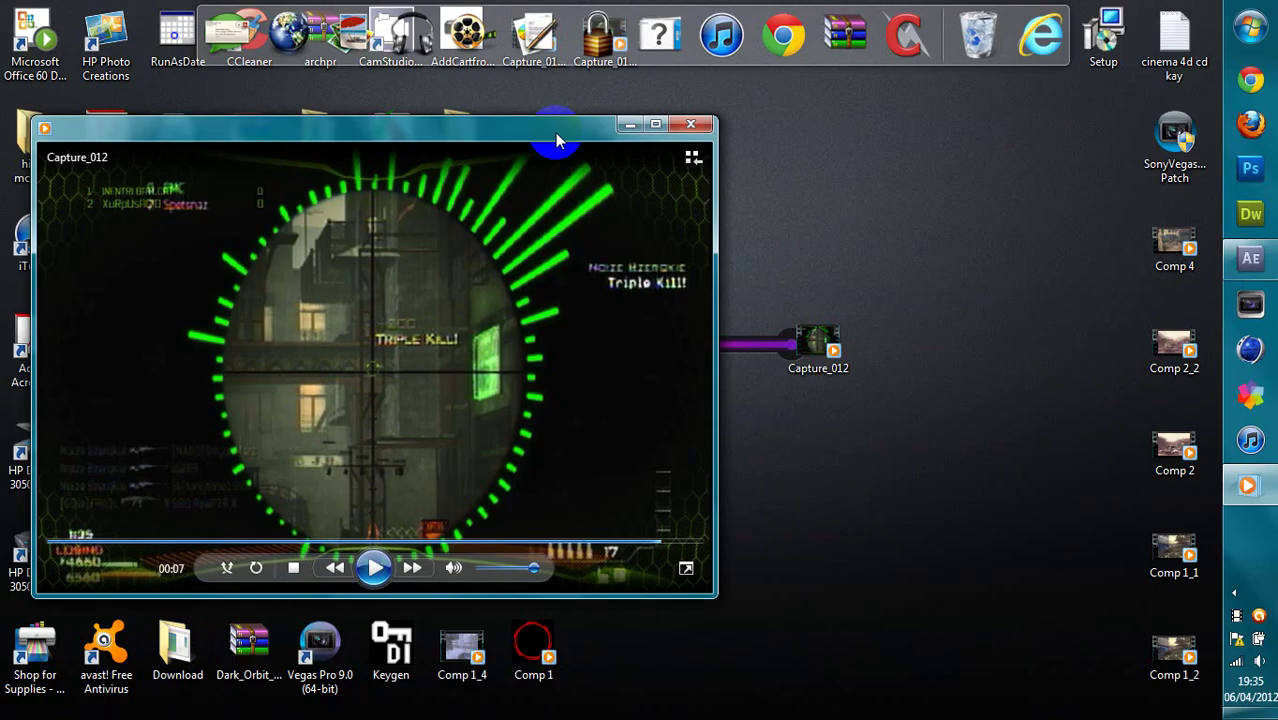
pyautogui.click(708, 127)
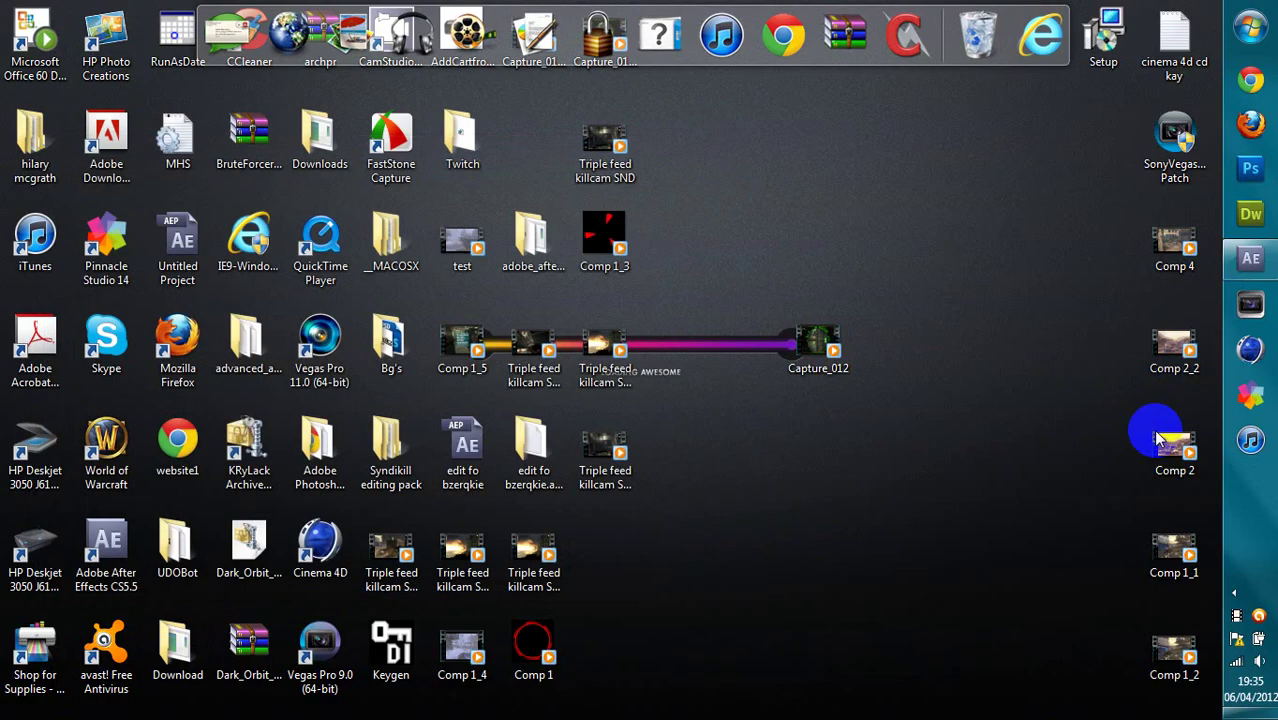
pyautogui.moveTo(816, 349); pyautogui.dragTo(525, 130)
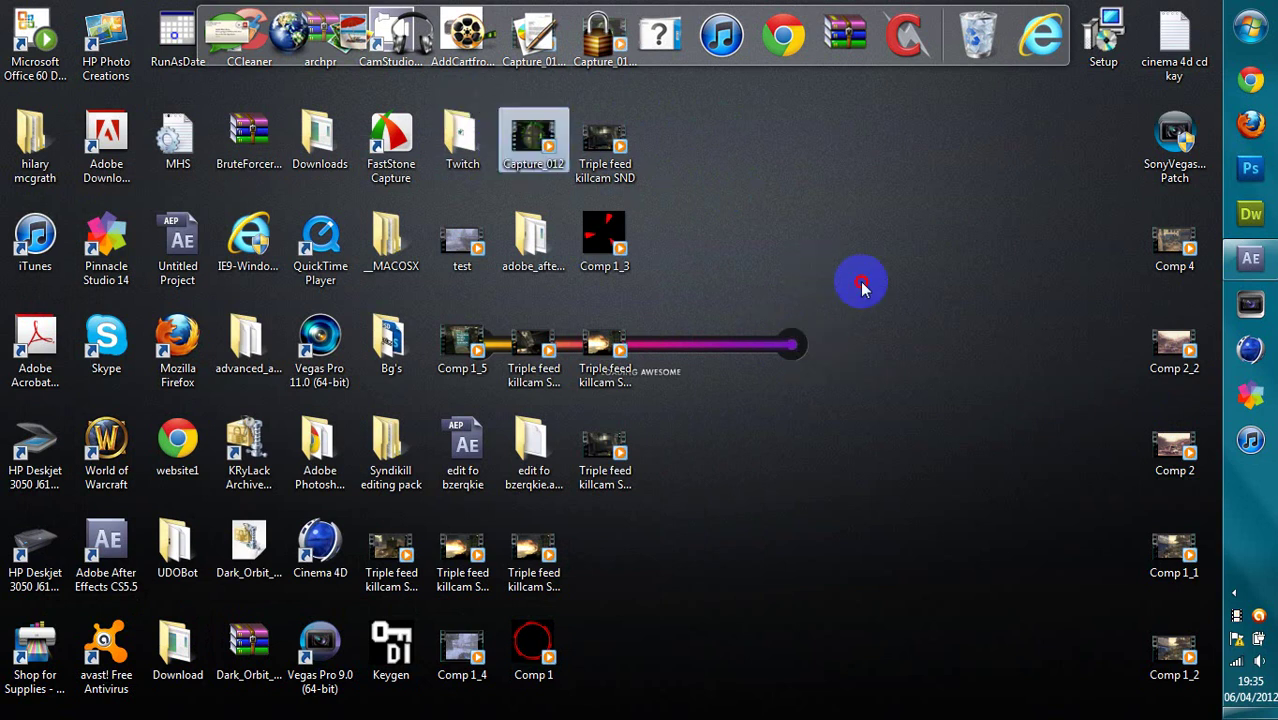
# - Import the Chroma Bullet Pass 2 (Green Screen) MP4 from Downloads into the After Effects project
pyautogui.click(1264, 261)
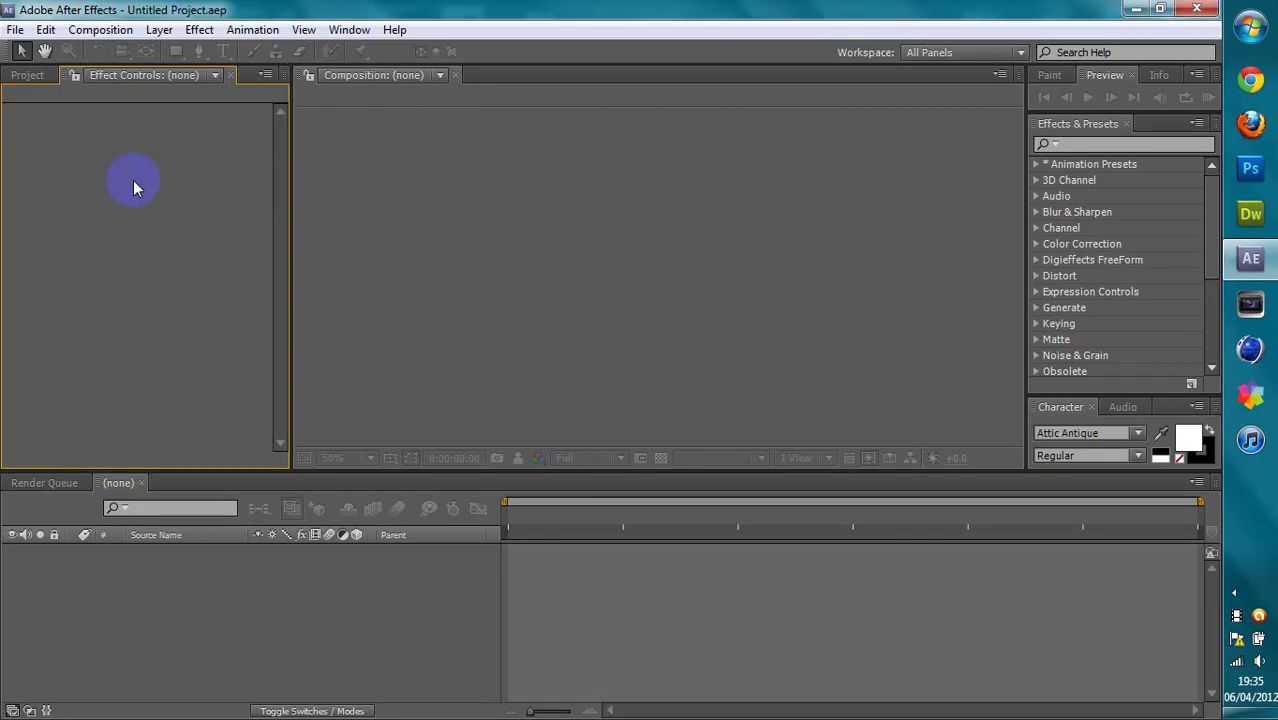
pyautogui.click(28, 75)
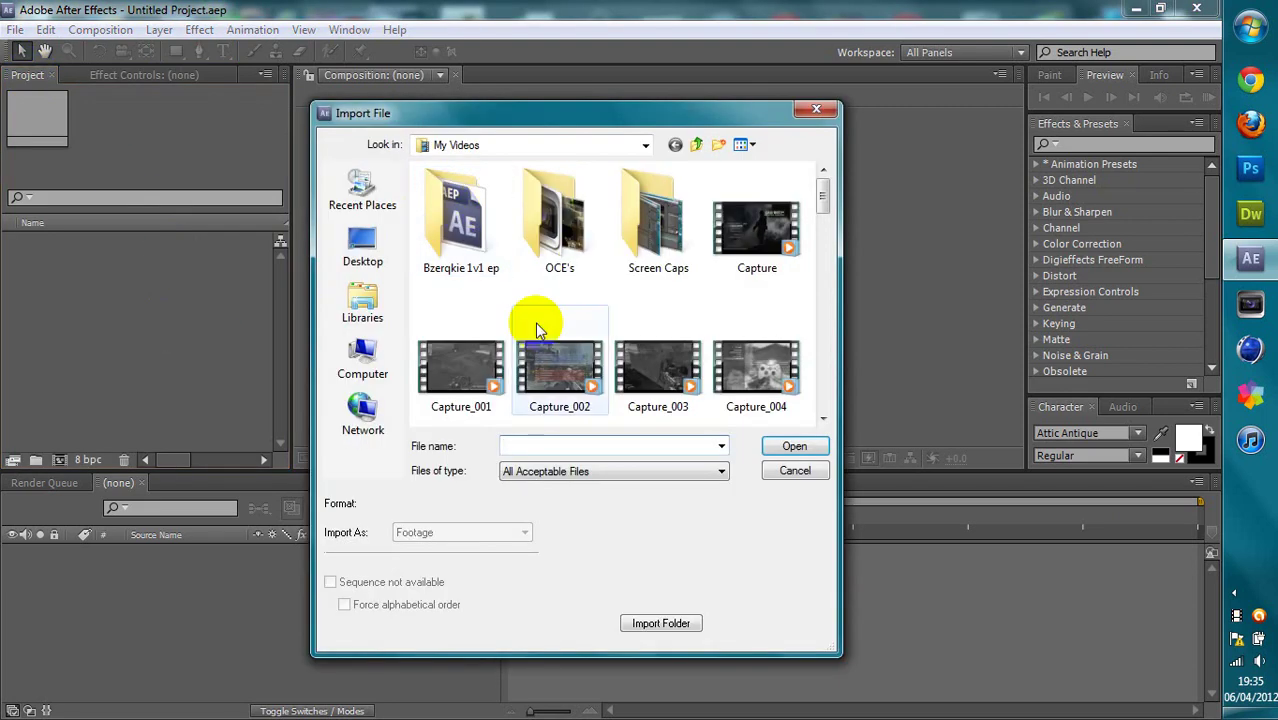
pyautogui.click(362, 300)
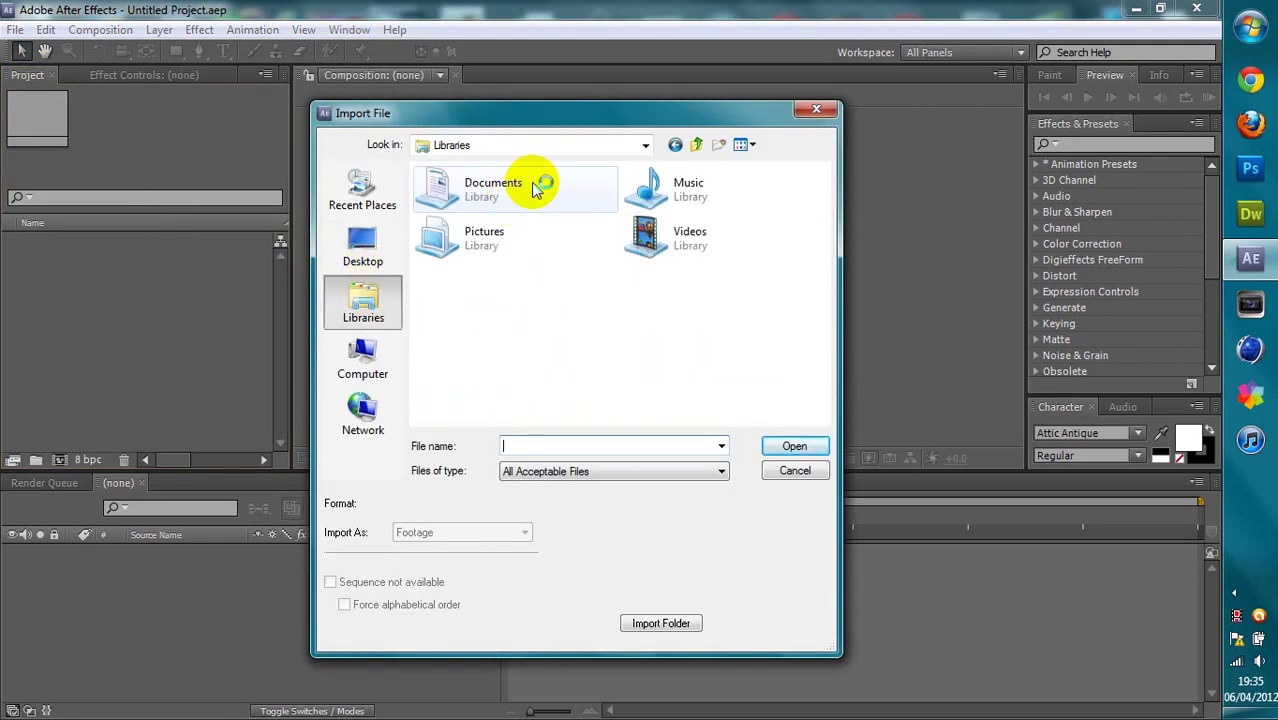
pyautogui.click(478, 146)
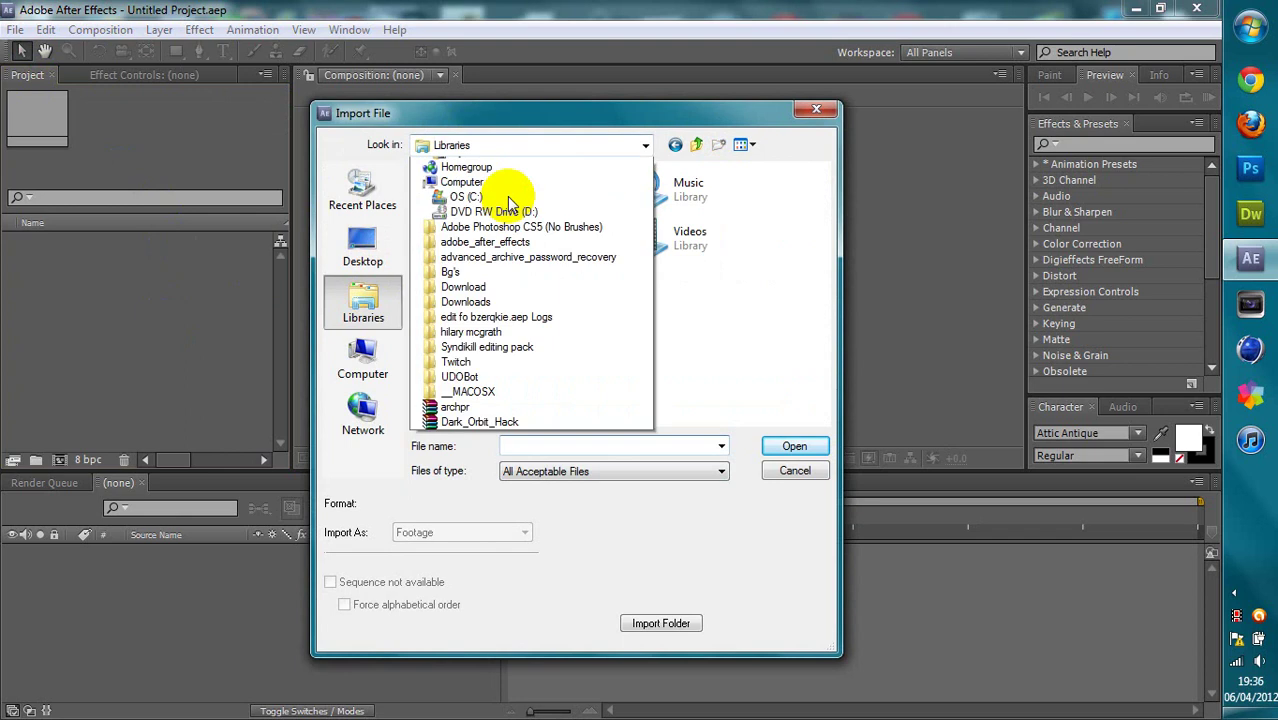
pyautogui.click(455, 225)
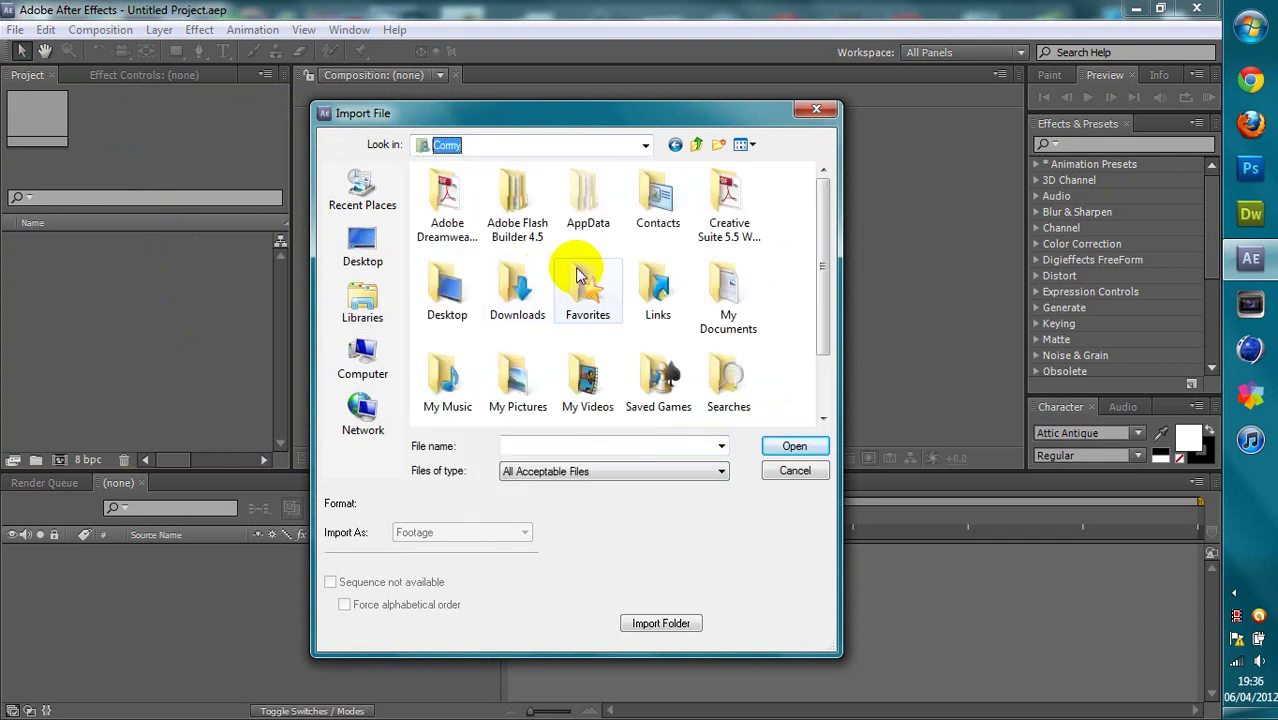
pyautogui.doubleClick(495, 287)
pyautogui.scroll(-5, 568, 290)
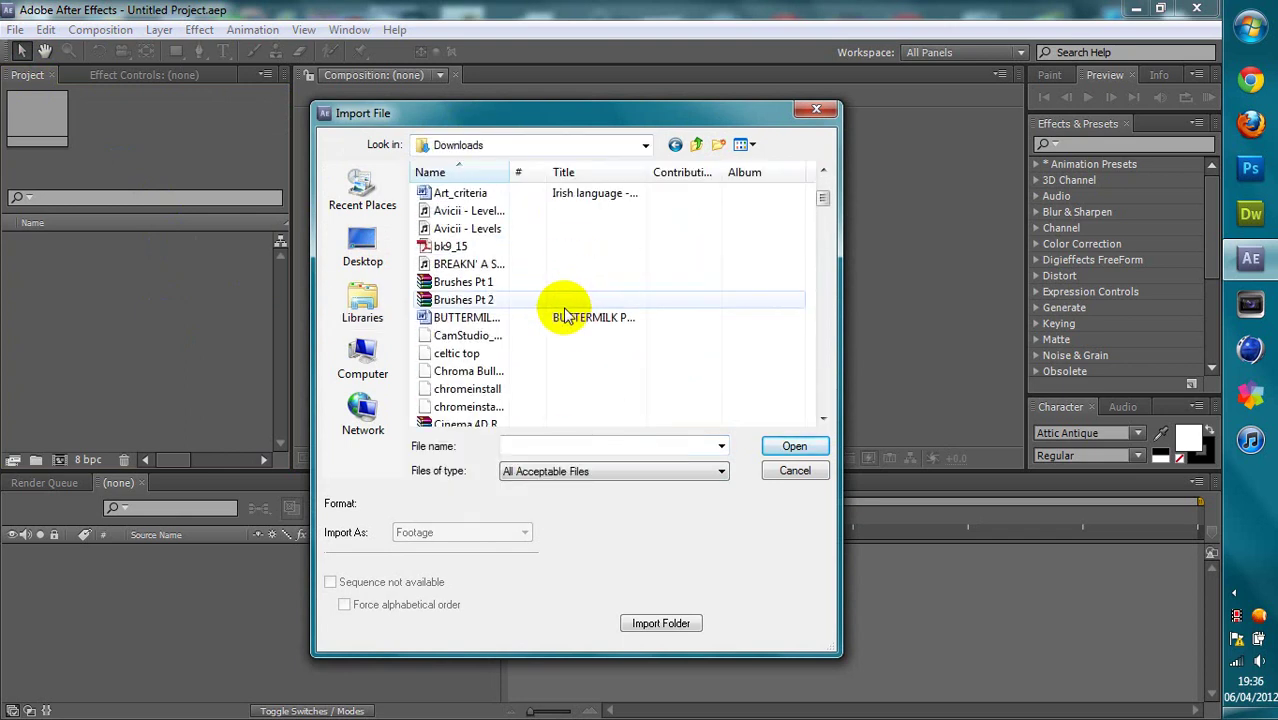
pyautogui.click(495, 264)
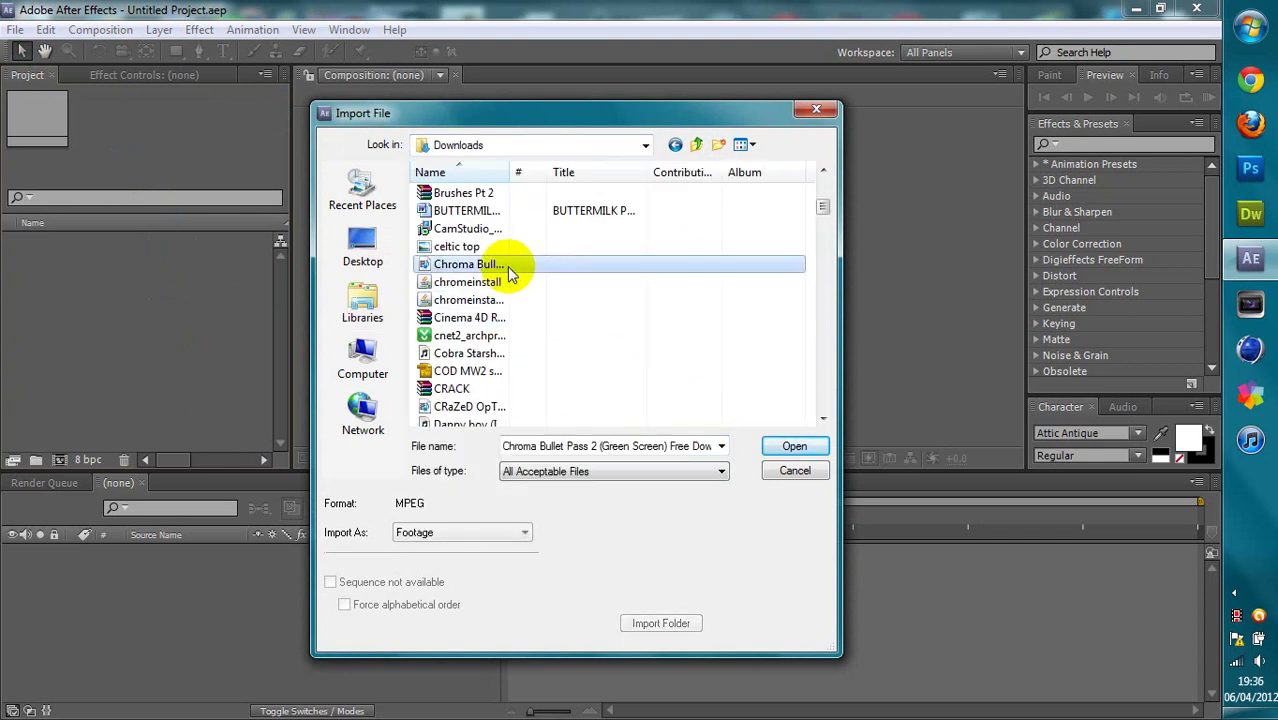
pyautogui.click(818, 447)
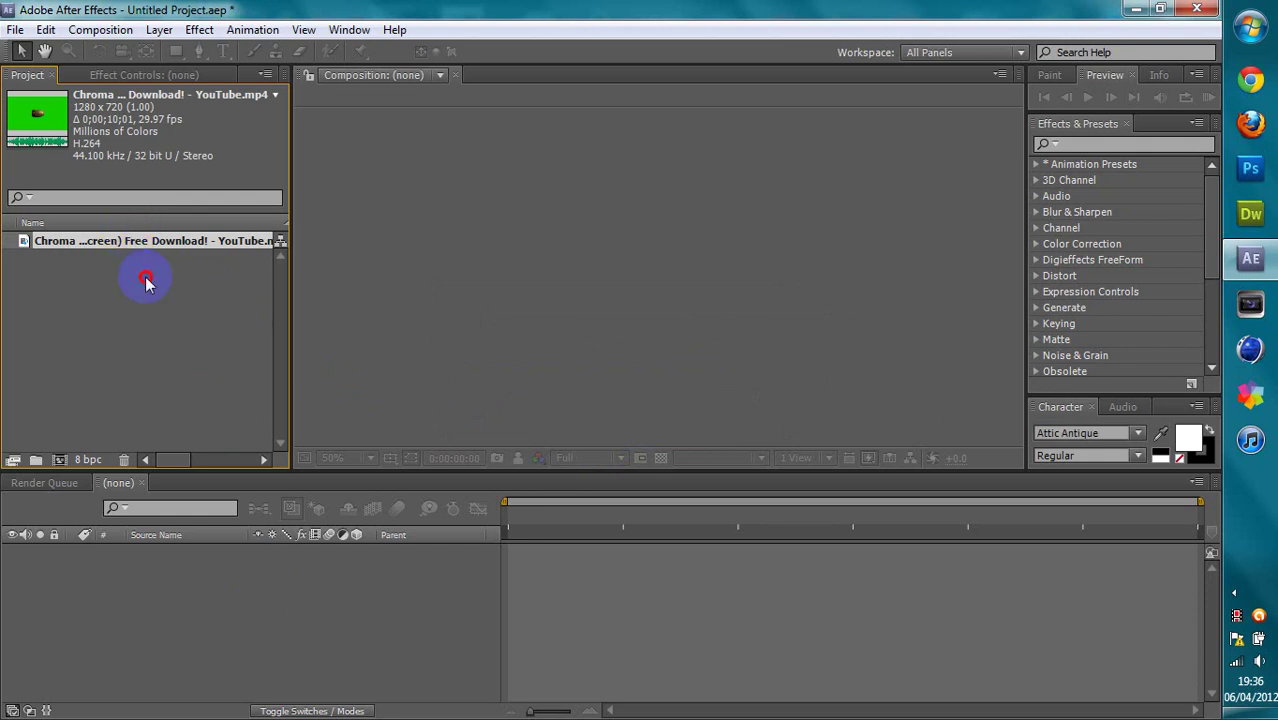
pyautogui.moveTo(145, 282); pyautogui.dragTo(197, 571)
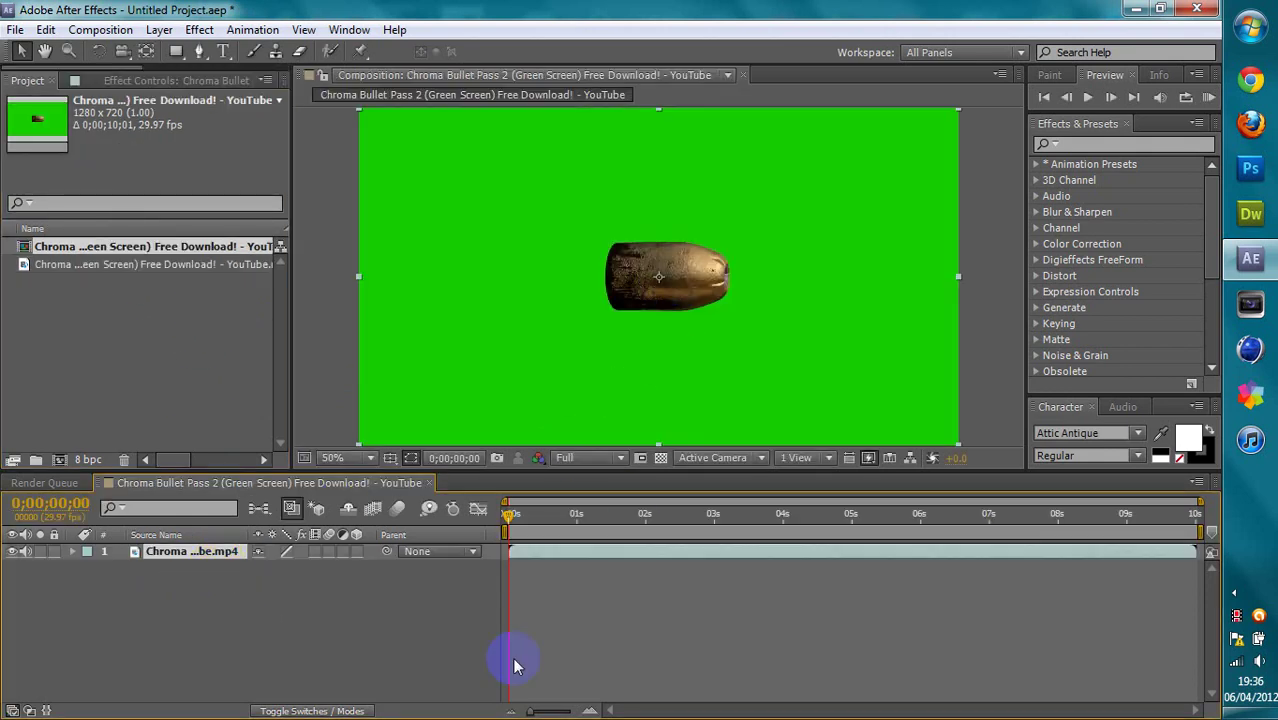
pyautogui.moveTo(510, 515)
pyautogui.mouseDown()
pyautogui.moveTo(1092, 500)
pyautogui.moveTo(493, 519)
pyautogui.mouseUp()
pyautogui.click(121, 367)
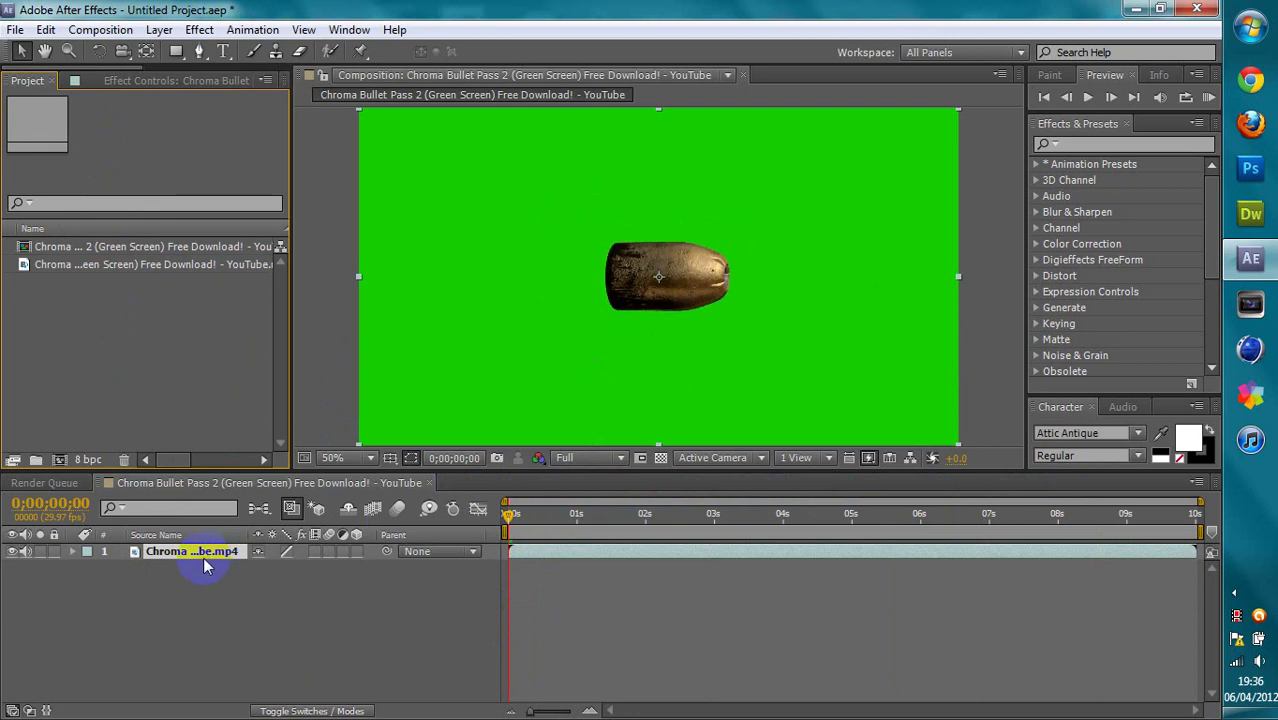
pyautogui.click(183, 246)
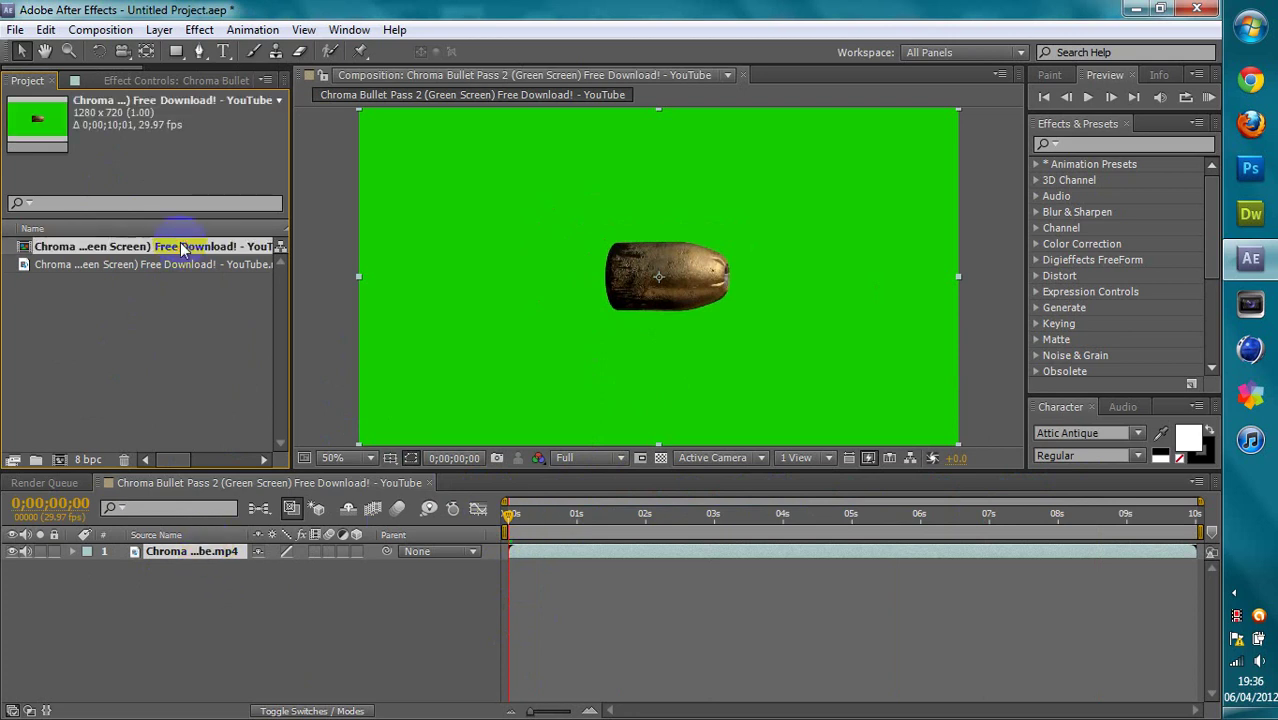
pyautogui.press('Delete')
pyautogui.click(705, 393)
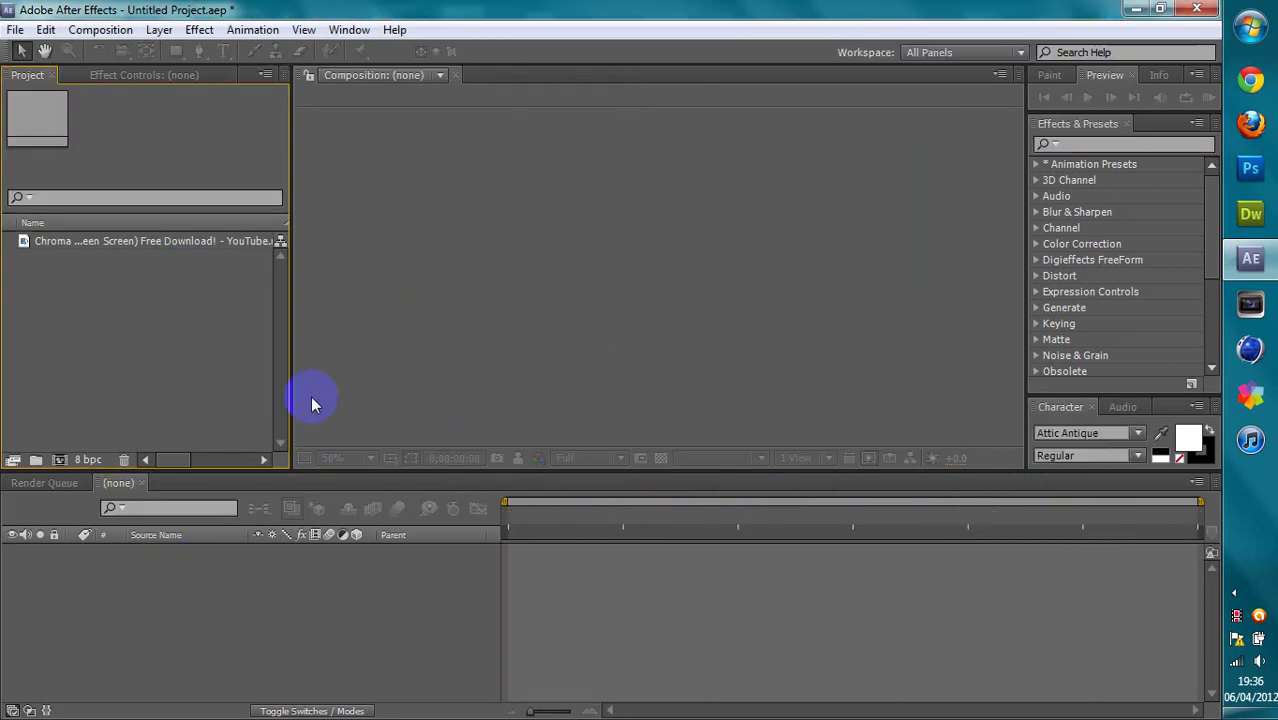
# - Import Capture_014.avi from the Libraries > Videos folder into the project
pyautogui.doubleClick(123, 266)
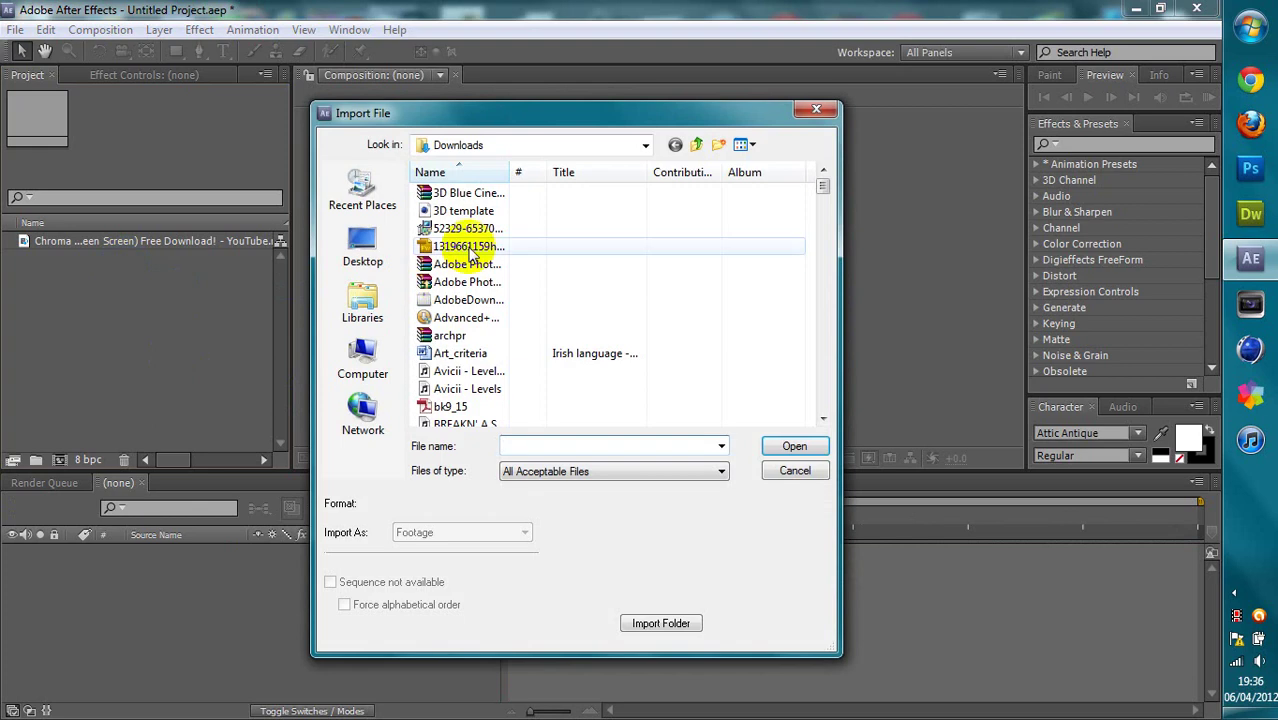
pyautogui.click(365, 298)
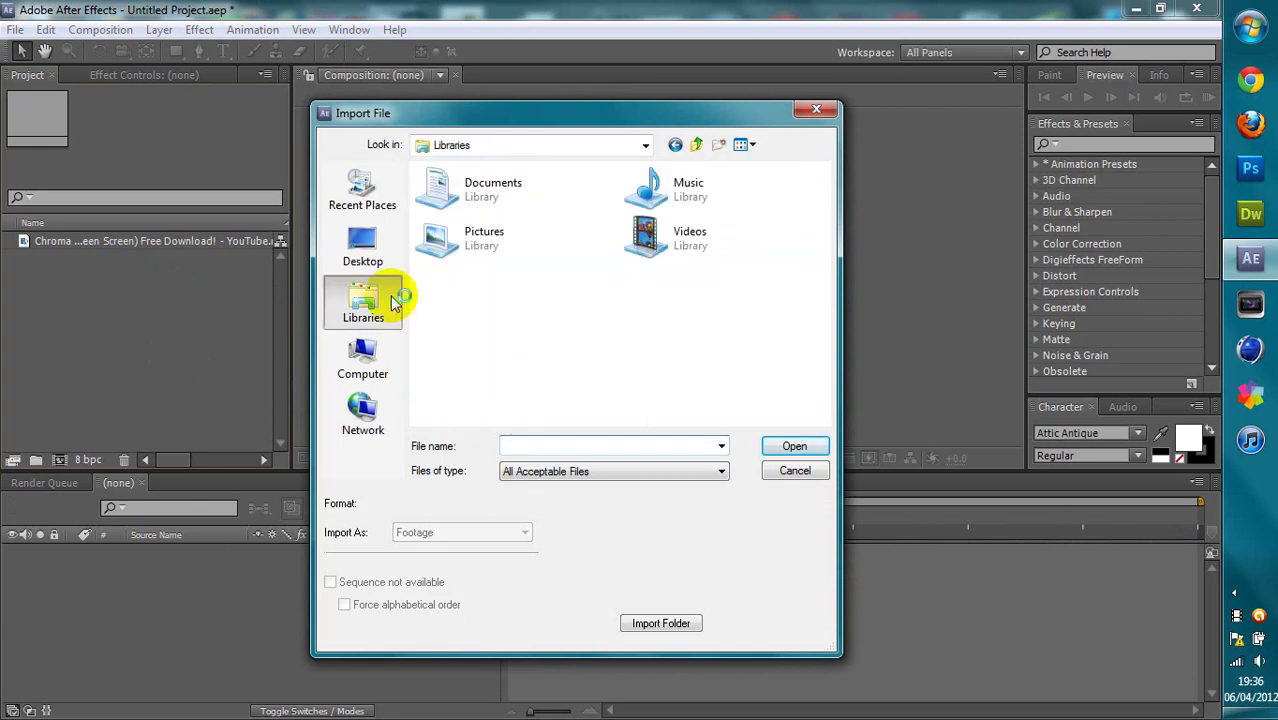
pyautogui.doubleClick(640, 238)
pyautogui.scroll(-5, 630, 330)
pyautogui.scroll(-2, 652, 337)
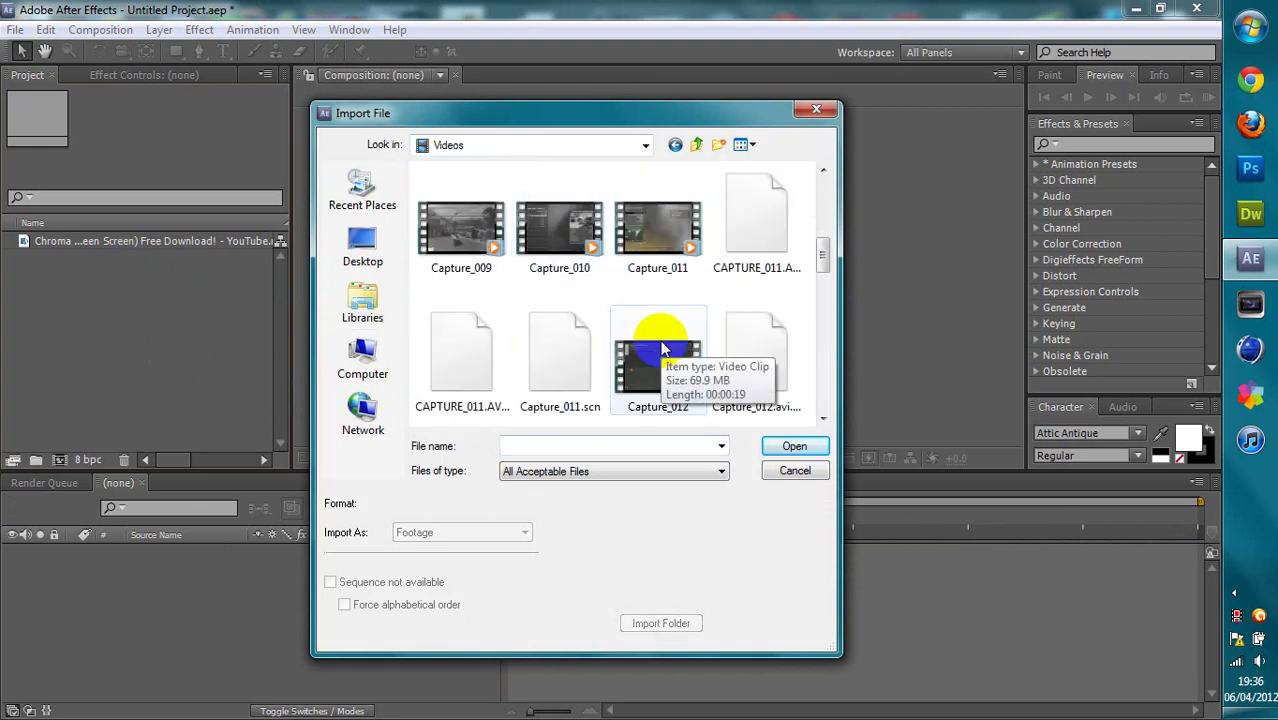
pyautogui.scroll(-2, 700, 285)
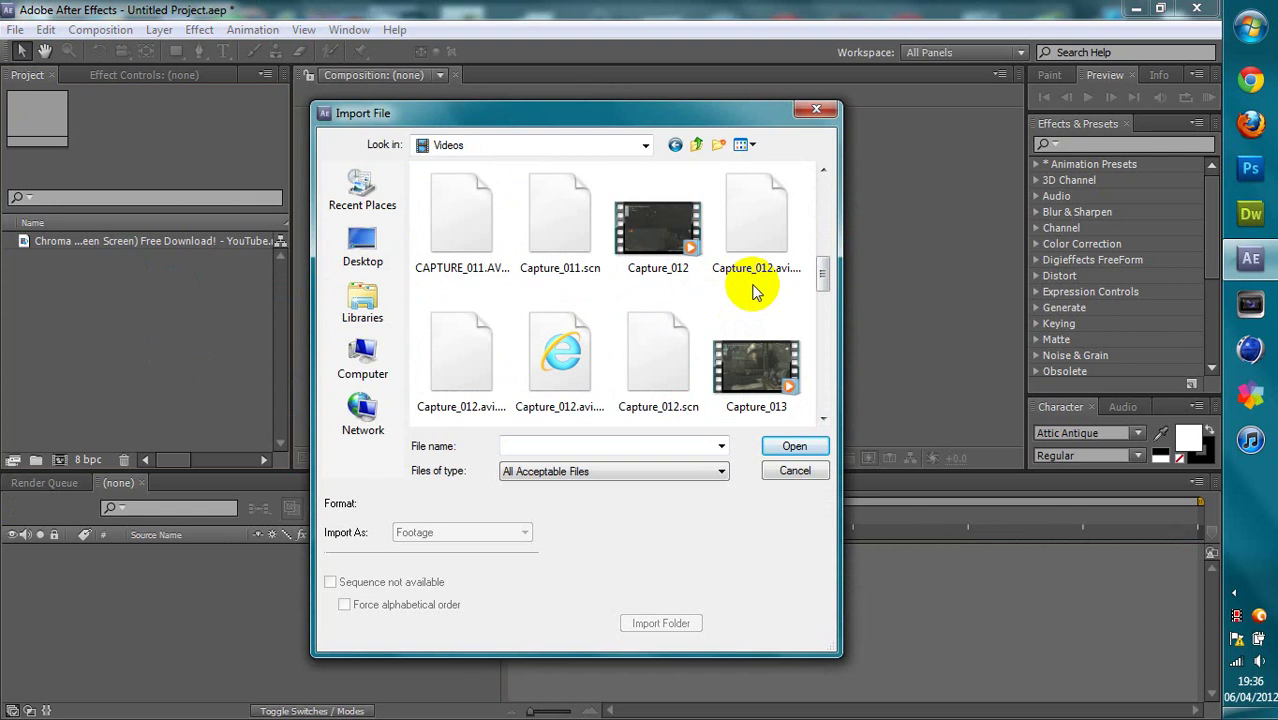
pyautogui.scroll(-2, 755, 290)
pyautogui.scroll(1, 755, 290)
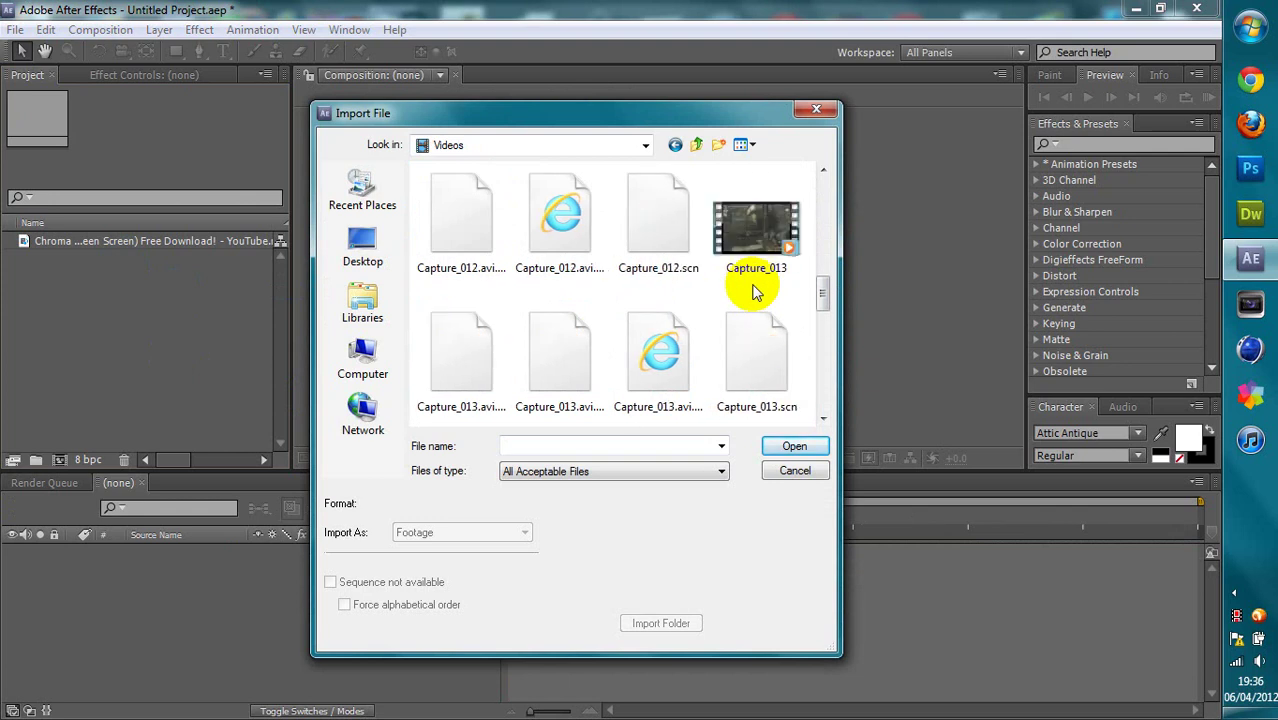
pyautogui.scroll(-1, 755, 290)
pyautogui.scroll(-1, 755, 290)
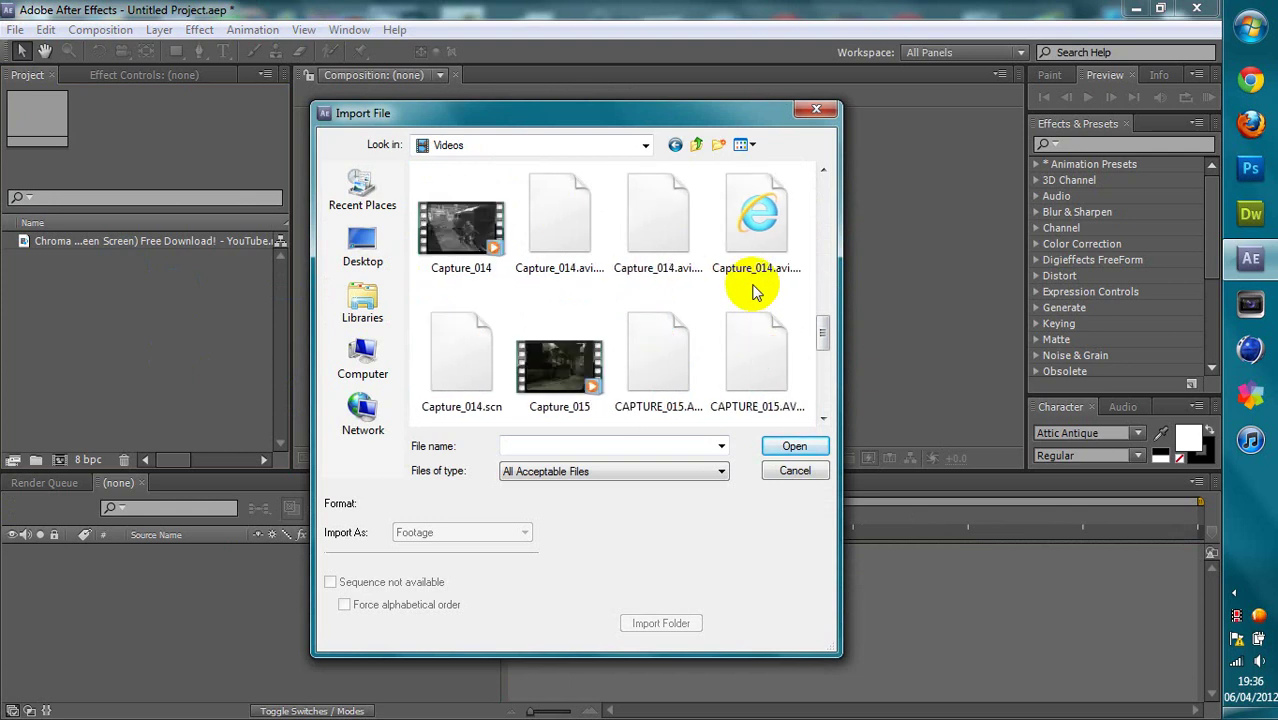
pyautogui.scroll(-1, 755, 290)
pyautogui.scroll(1, 755, 290)
pyautogui.click(490, 232)
pyautogui.doubleClick(490, 232)
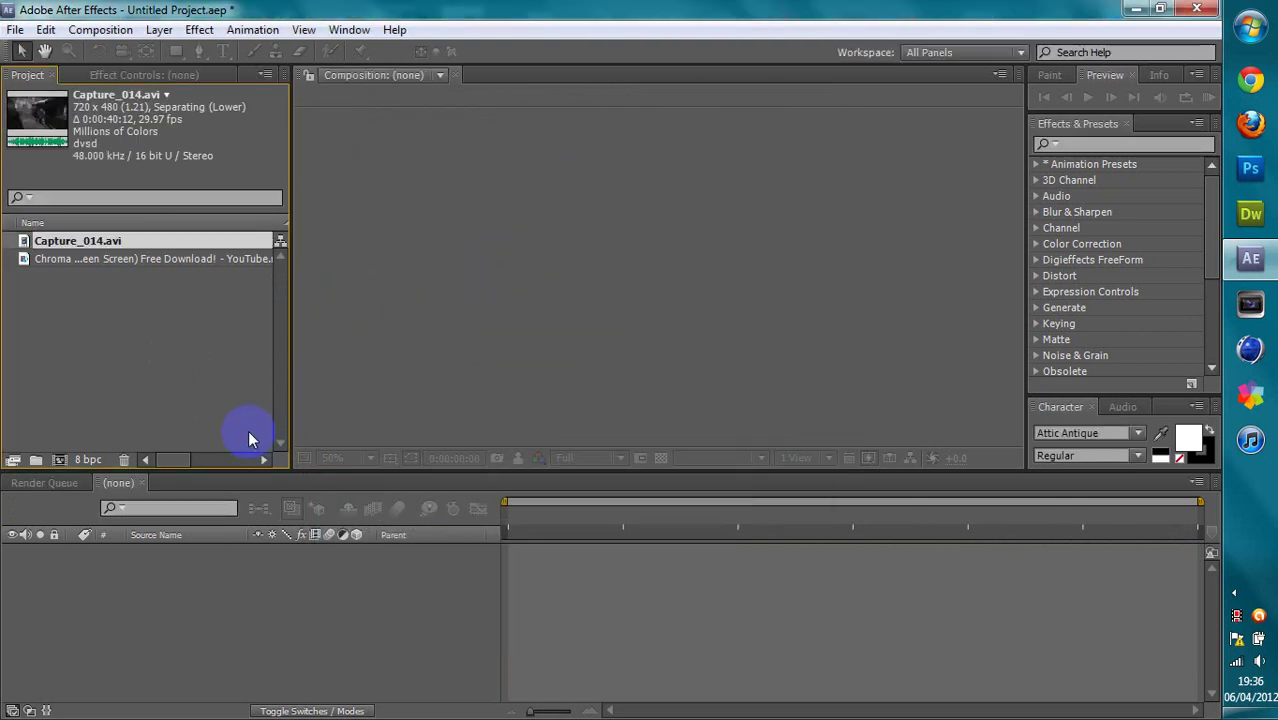
pyautogui.moveTo(121, 241); pyautogui.dragTo(143, 555)
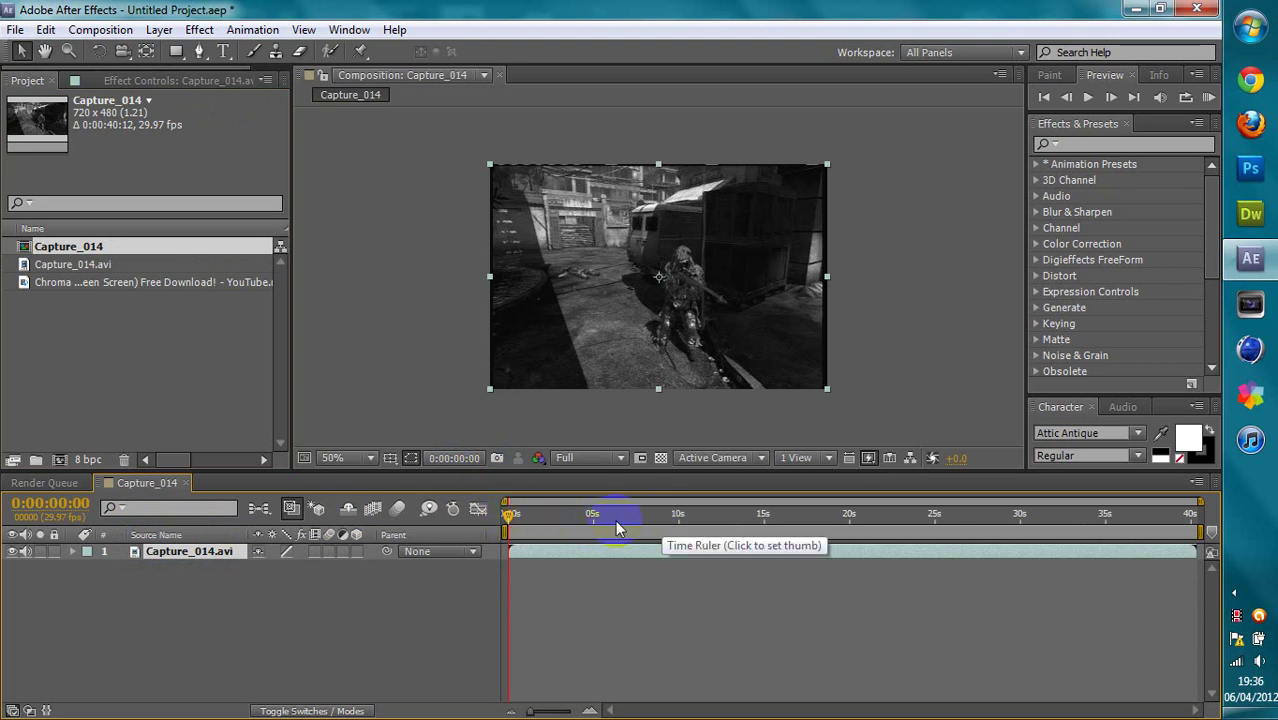
pyautogui.moveTo(508, 516); pyautogui.dragTo(1113, 515)
pyautogui.press('Home')
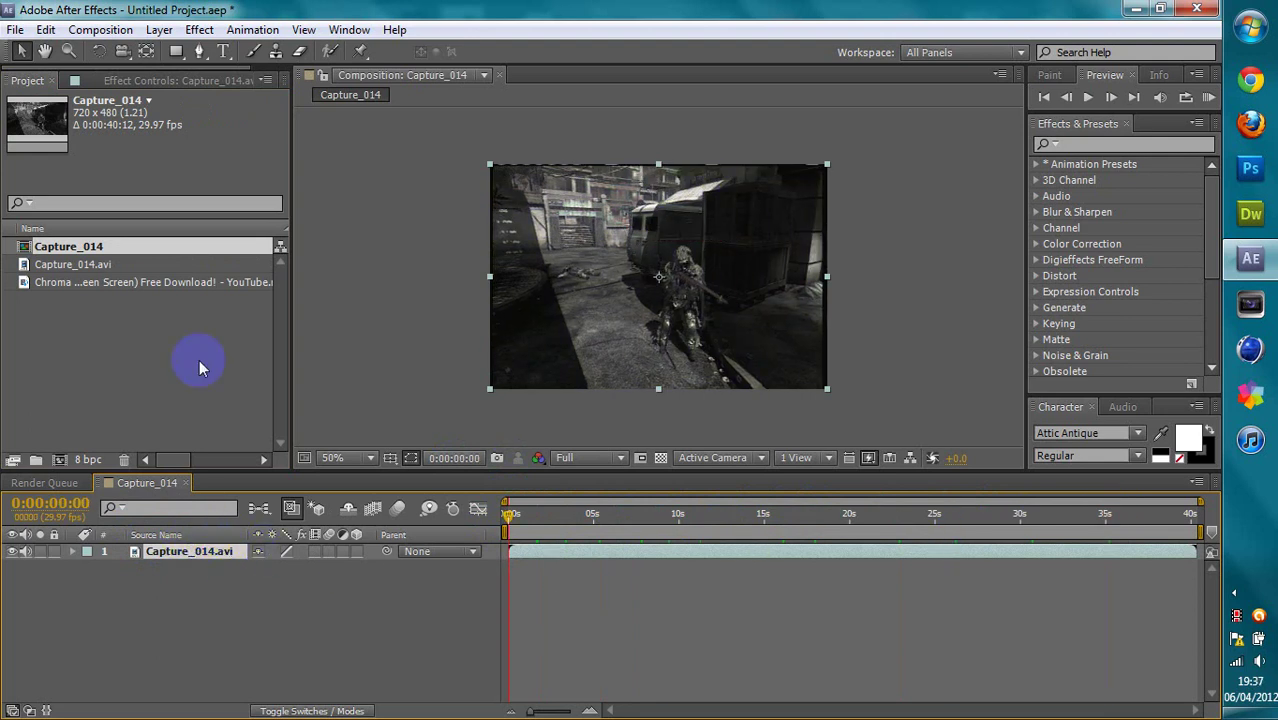
pyautogui.click(181, 507)
pyautogui.press('Delete')
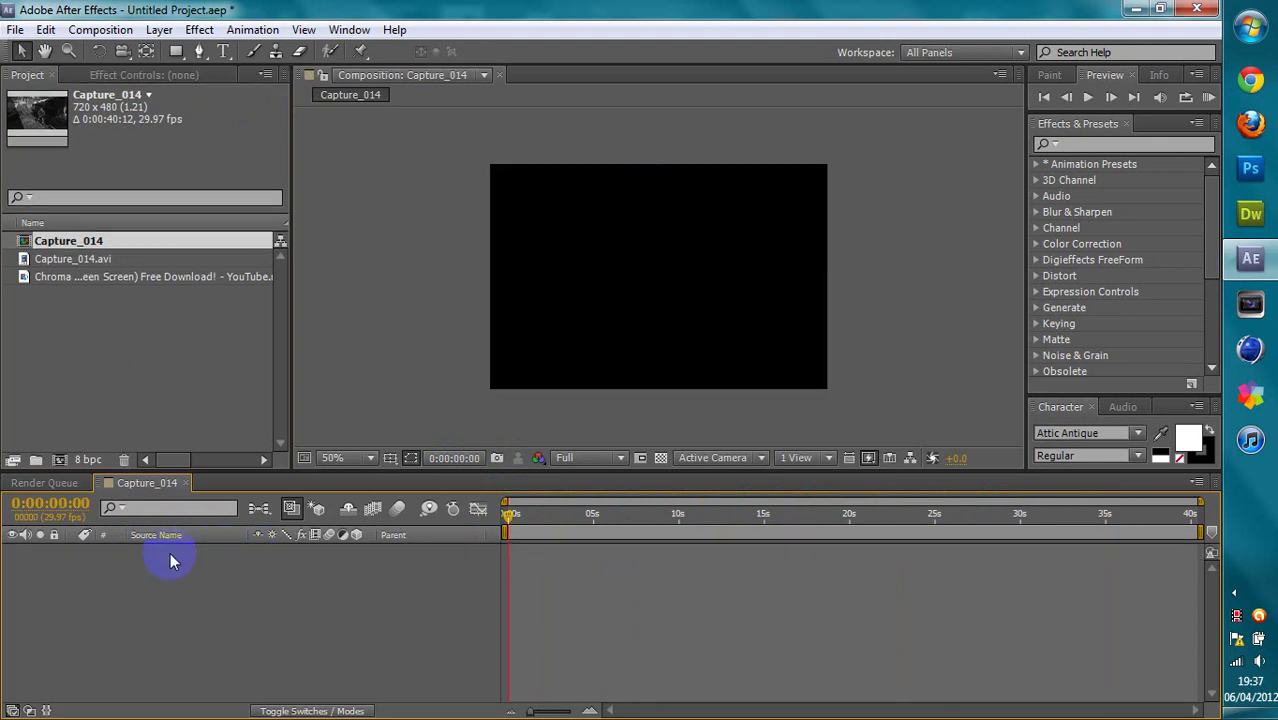
pyautogui.press('Delete')
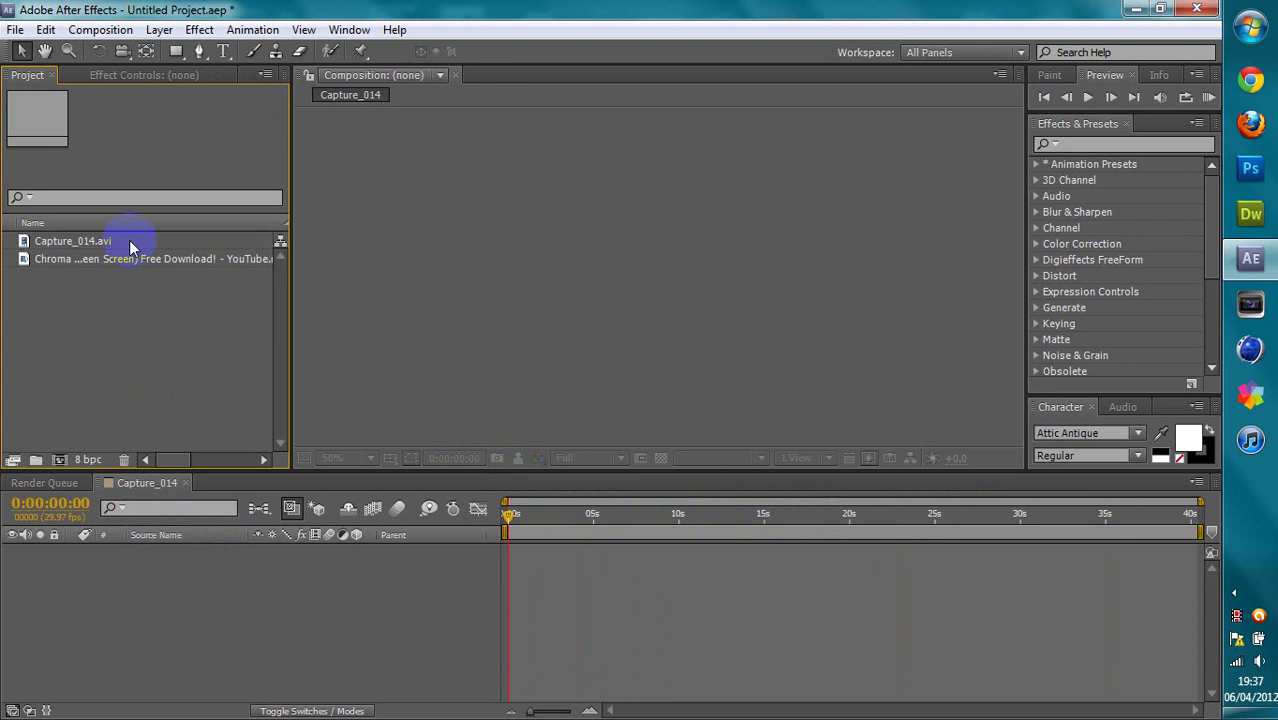
# - Import Capture_013.avi, build a Capture_013 composition from it, and scrub through the gameplay
pyautogui.click(119, 305)
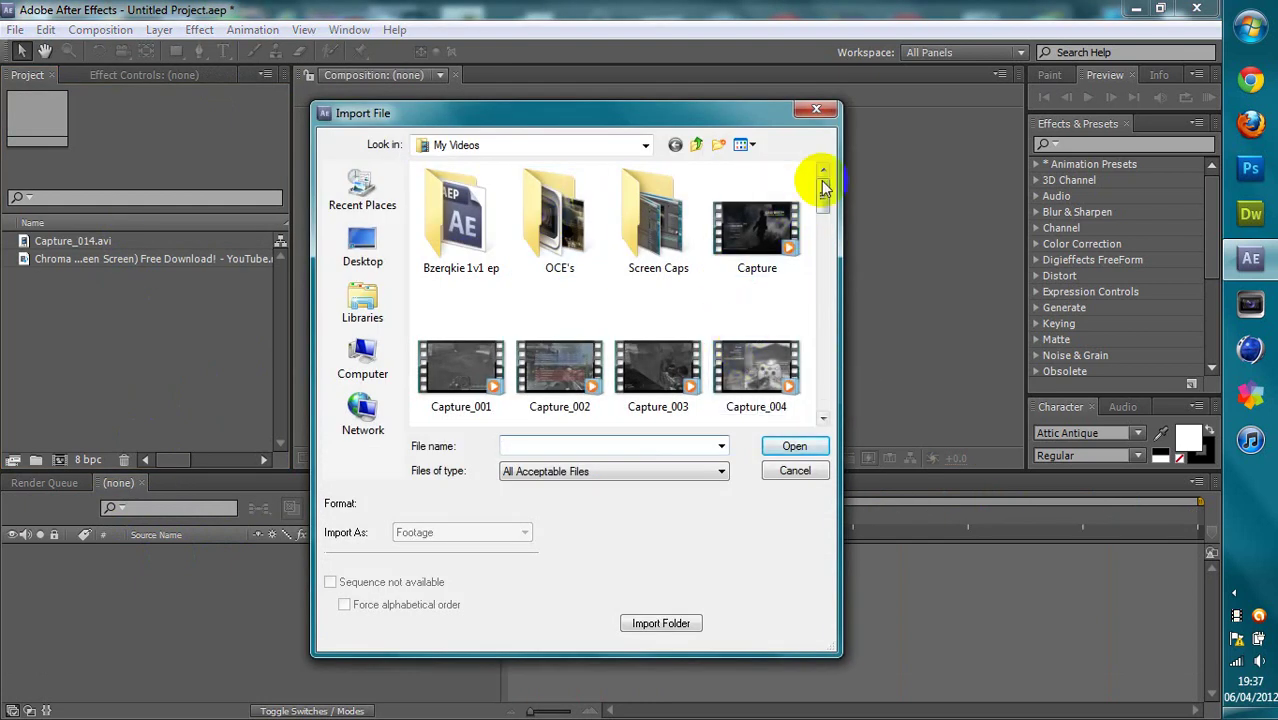
pyautogui.moveTo(823, 188); pyautogui.dragTo(815, 265)
pyautogui.doubleClick(795, 268)
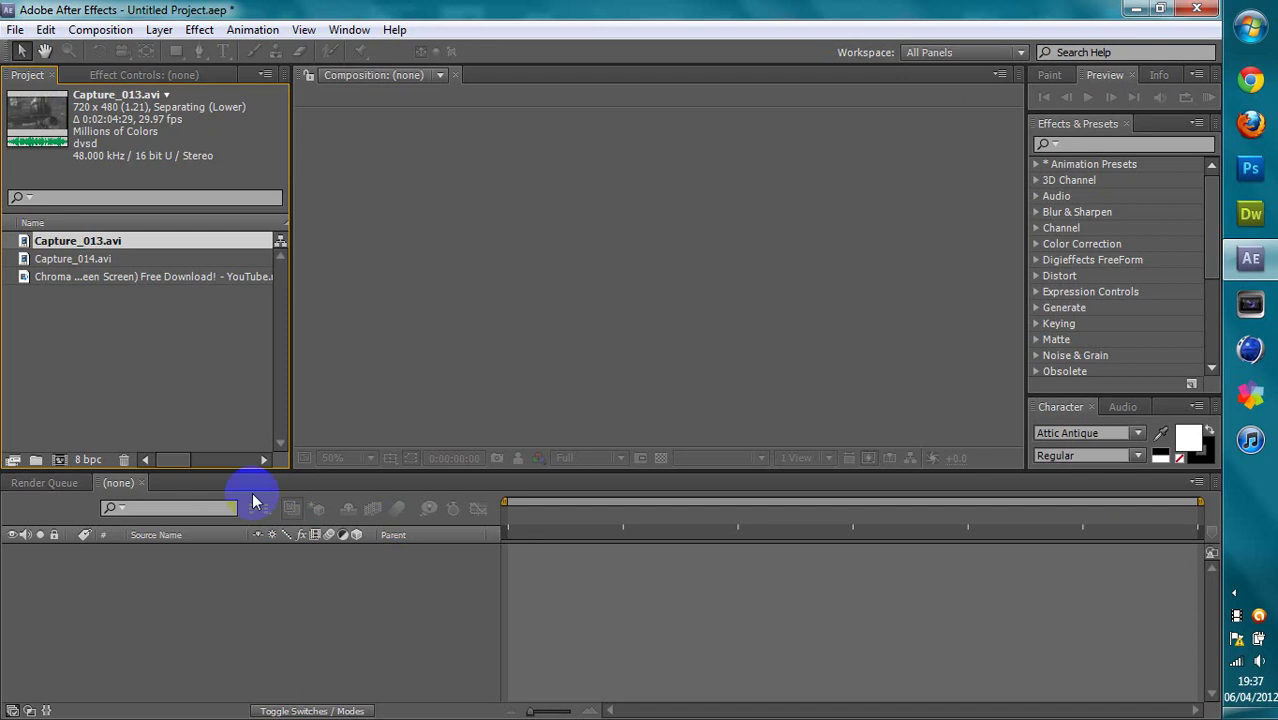
pyautogui.moveTo(160, 240); pyautogui.dragTo(157, 582)
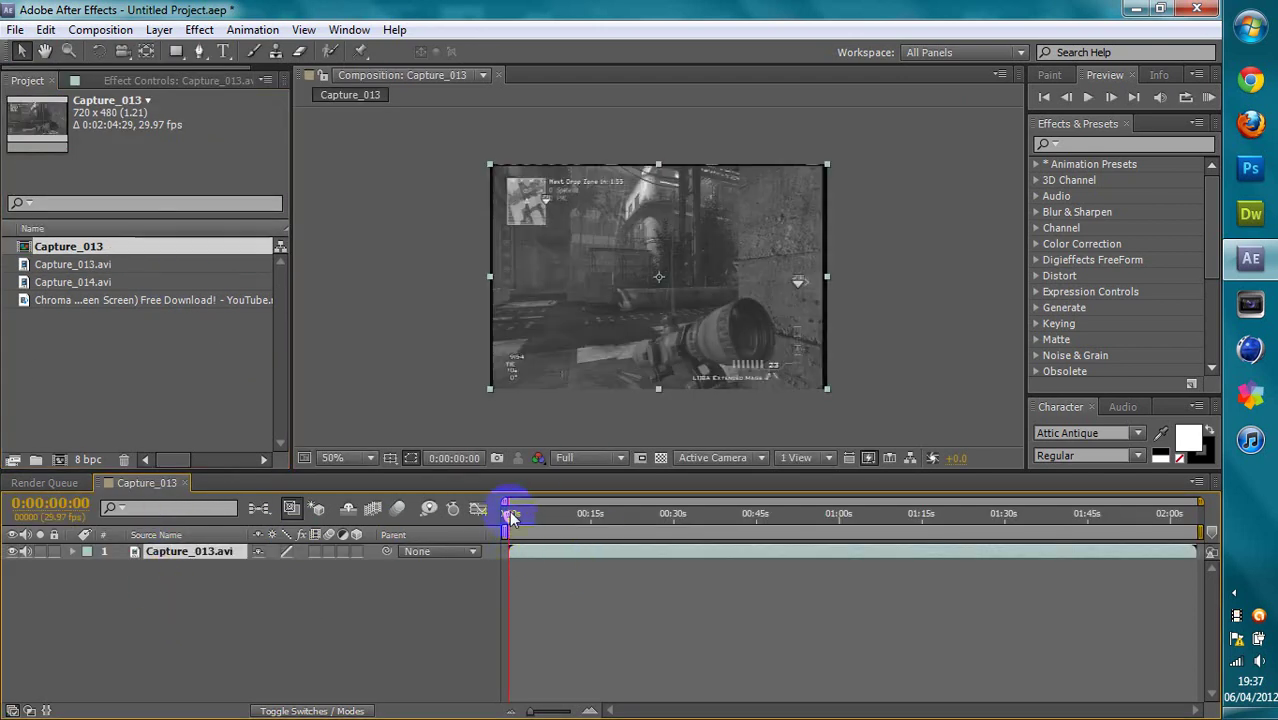
pyautogui.moveTo(676, 530); pyautogui.dragTo(1097, 530)
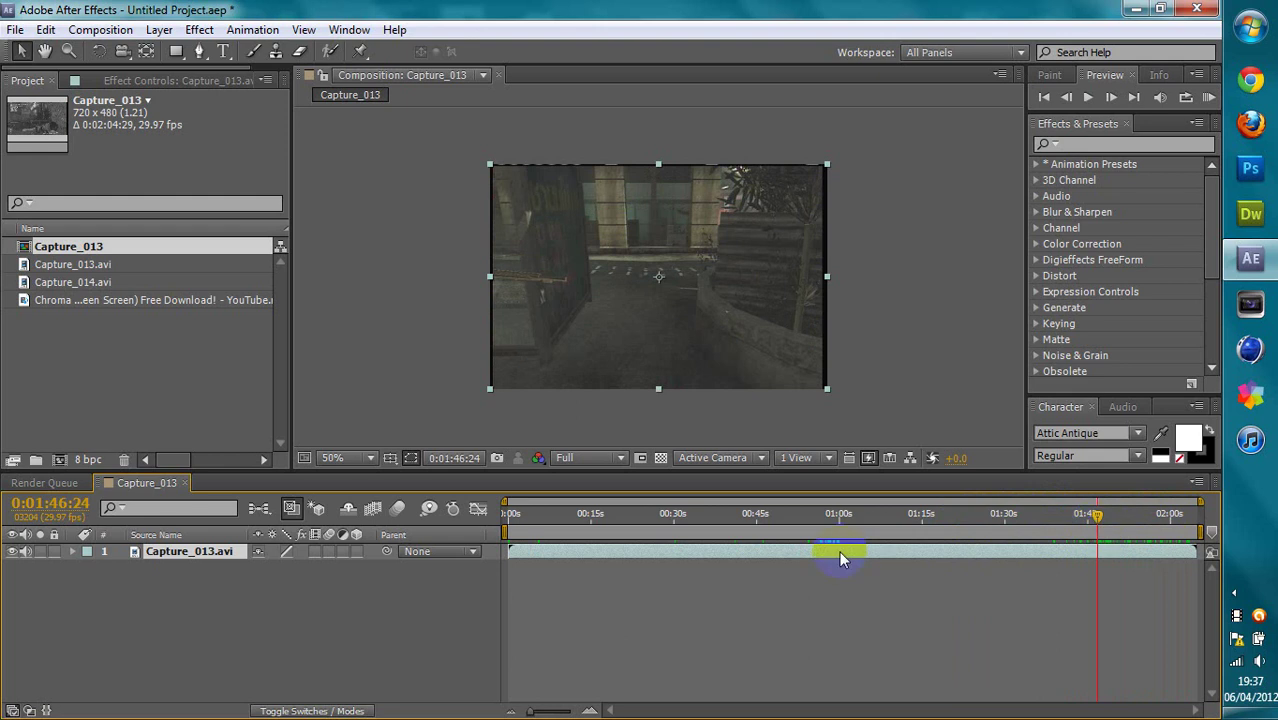
# - Trim the gameplay layer's in-point at 0:01:46:24 with Alt+[
pyautogui.hotkey('alt', '[')
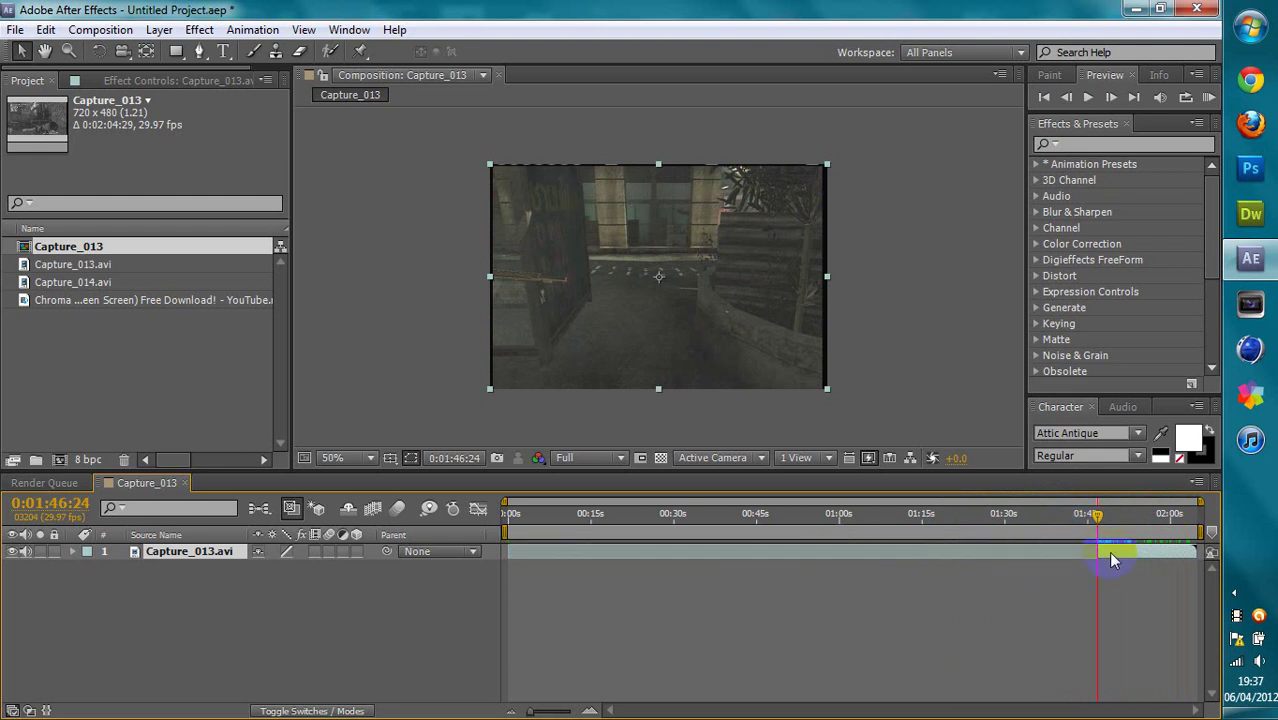
# - Slide the trimmed Capture_013 layer so it starts exactly at frame 0
pyautogui.moveTo(1113, 558); pyautogui.dragTo(546, 560)
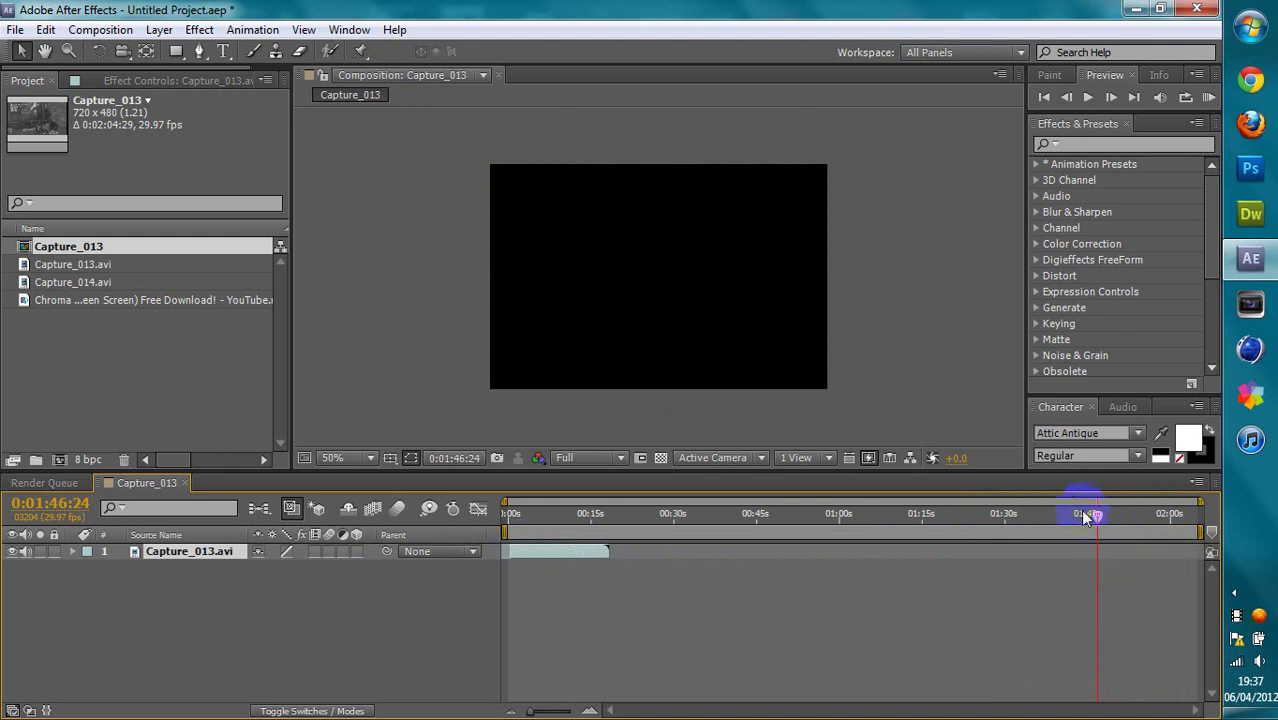
pyautogui.moveTo(1094, 524); pyautogui.dragTo(505, 521)
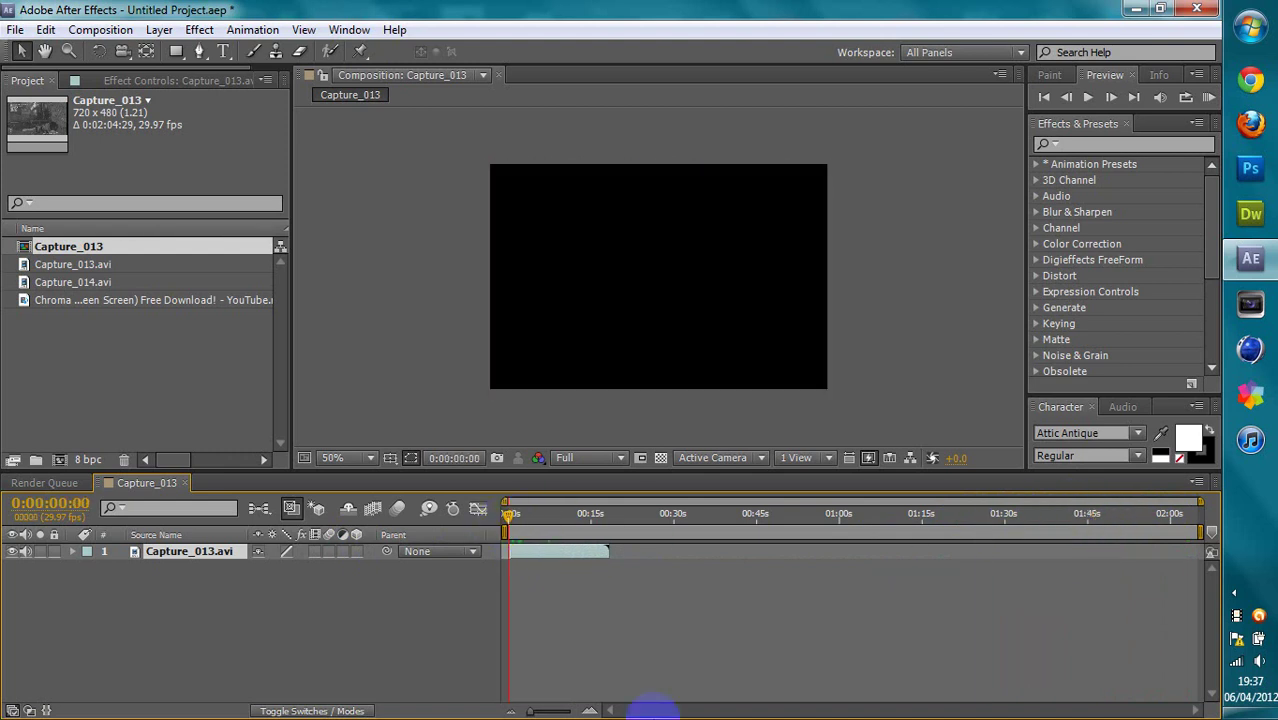
pyautogui.click(556, 711)
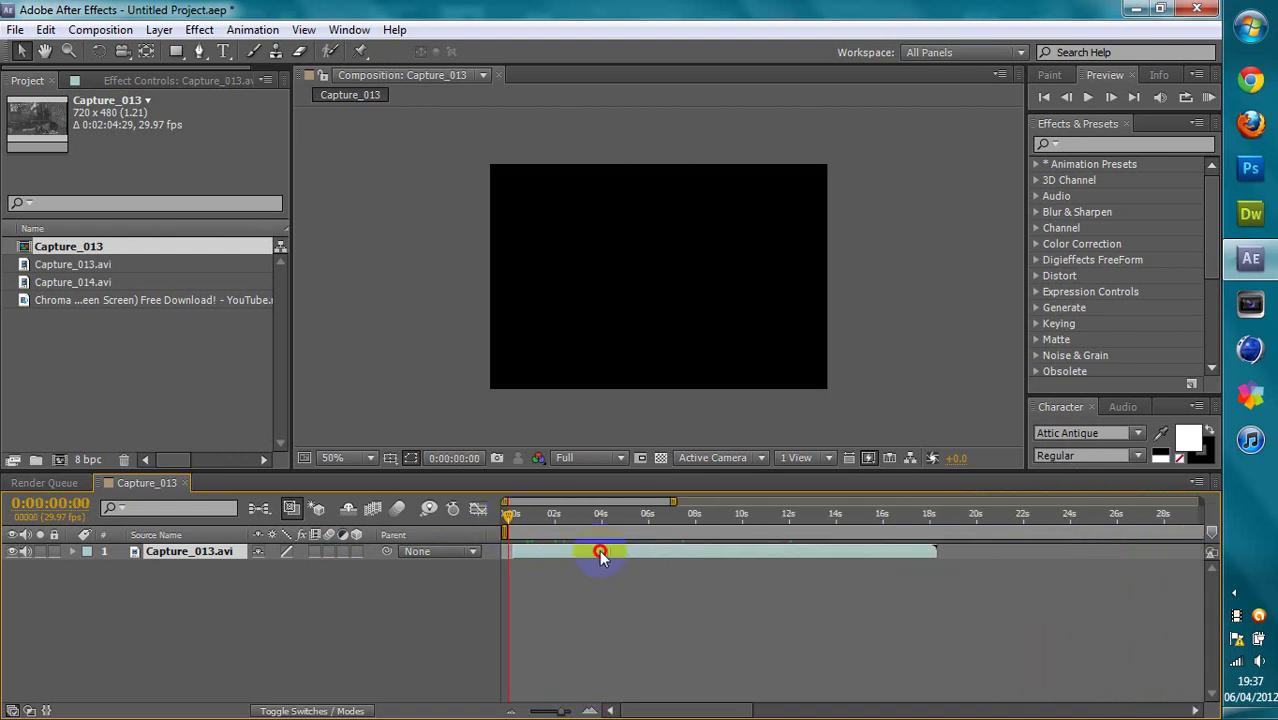
pyautogui.click(600, 557)
pyautogui.moveTo(603, 557); pyautogui.dragTo(602, 557)
pyautogui.moveTo(565, 713); pyautogui.dragTo(613, 676)
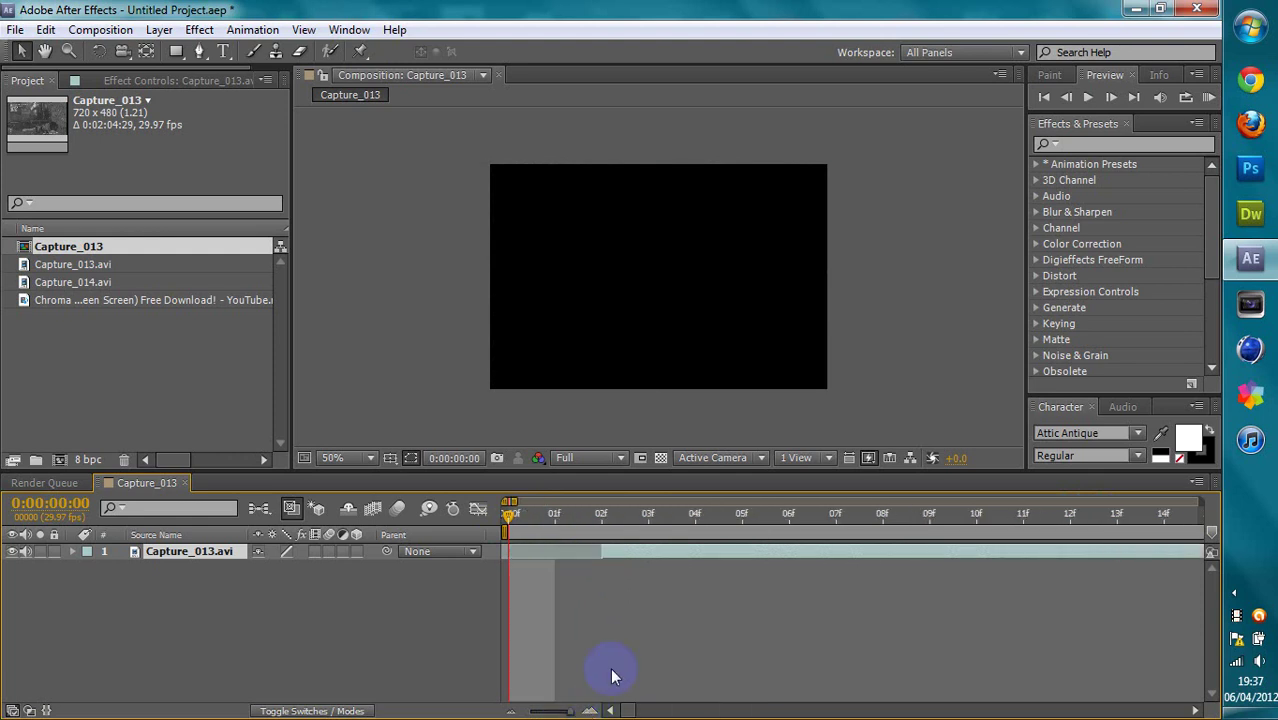
pyautogui.moveTo(638, 552); pyautogui.dragTo(560, 550)
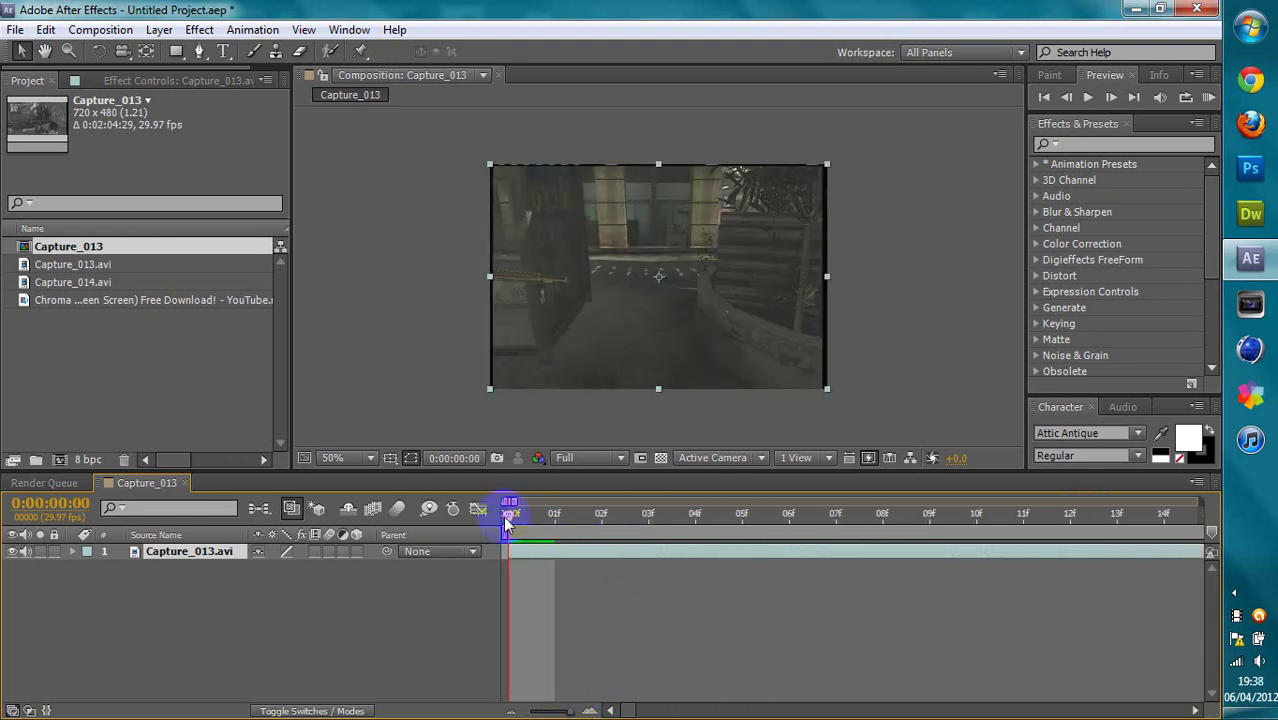
# - Preview the opening frames and end the work area about 3 seconds in
pyautogui.moveTo(570, 522); pyautogui.dragTo(938, 525)
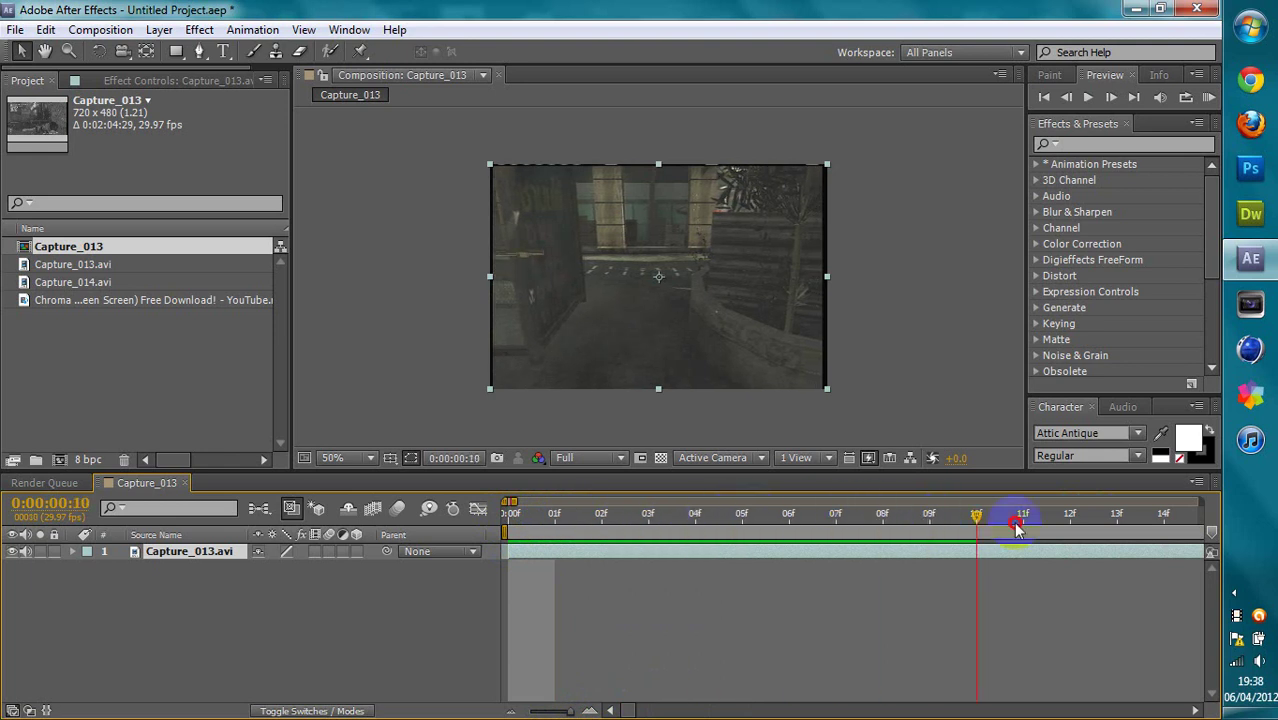
pyautogui.moveTo(1016, 527)
pyautogui.mouseDown()
pyautogui.moveTo(1237, 538)
pyautogui.moveTo(1191, 548)
pyautogui.moveTo(1210, 526)
pyautogui.moveTo(1220, 541)
pyautogui.moveTo(1184, 543)
pyautogui.moveTo(1170, 514)
pyautogui.mouseUp()
pyautogui.moveTo(570, 711); pyautogui.dragTo(522, 712)
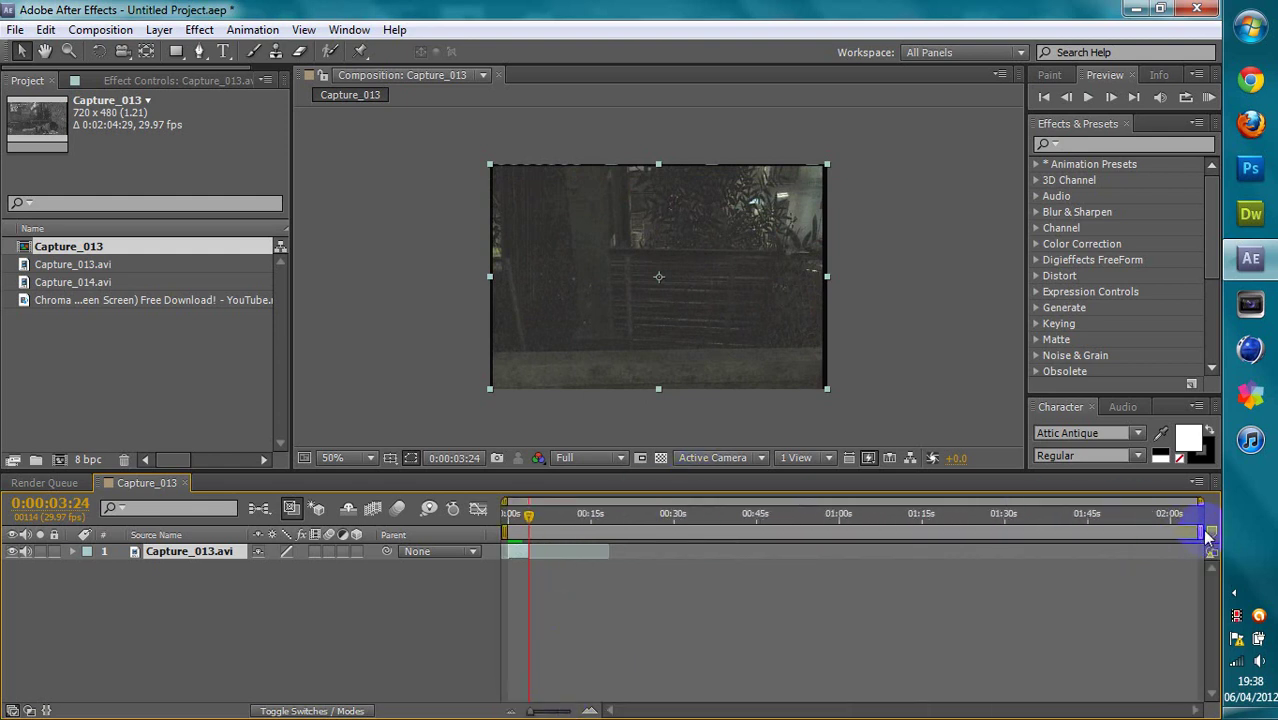
pyautogui.moveTo(1206, 538); pyautogui.dragTo(547, 595)
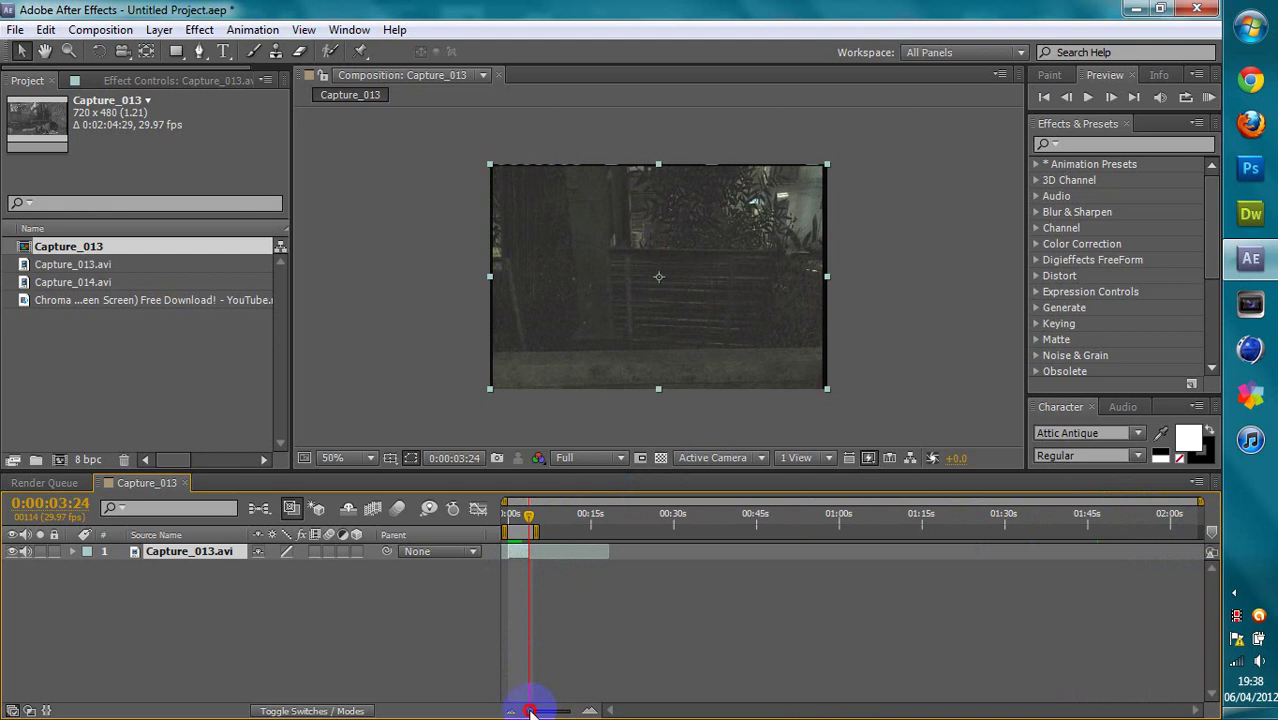
pyautogui.moveTo(530, 711); pyautogui.dragTo(566, 711)
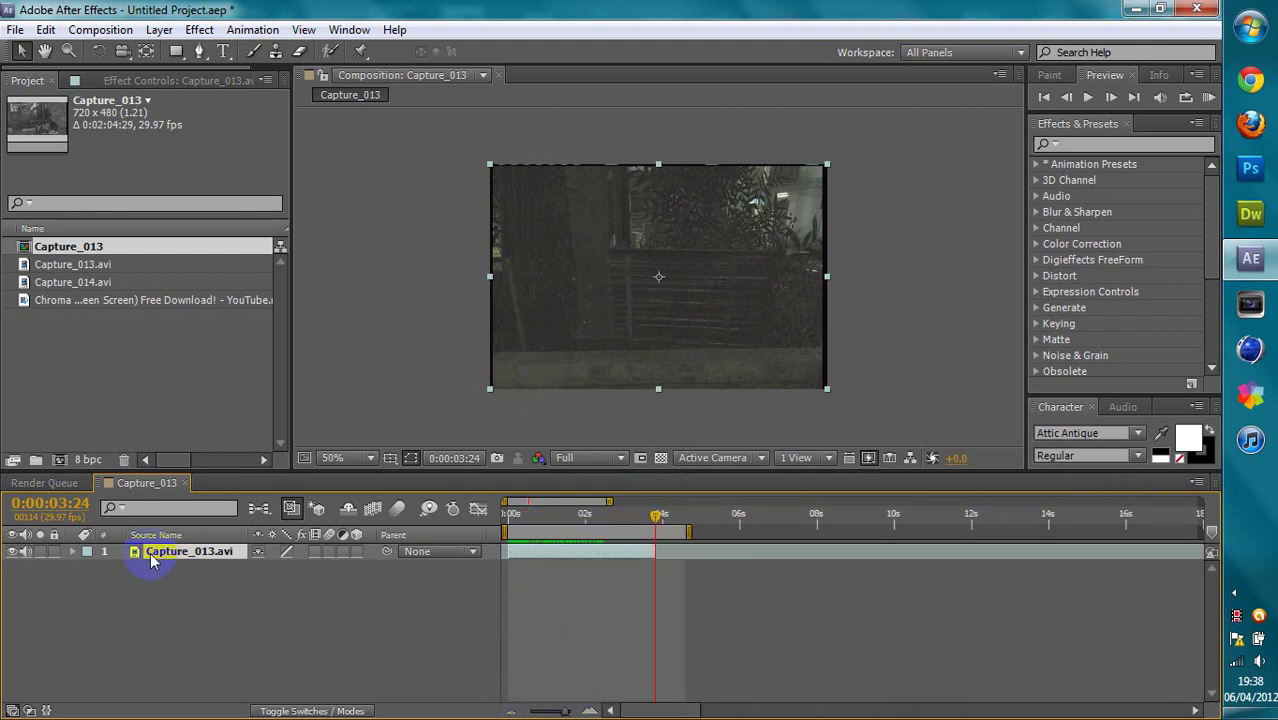
# - Scale the Capture_013.avi layer to 103% and hide its Scale property again
pyautogui.press('s')
pyautogui.press('Up')
pyautogui.press('Up')
pyautogui.press('Up')
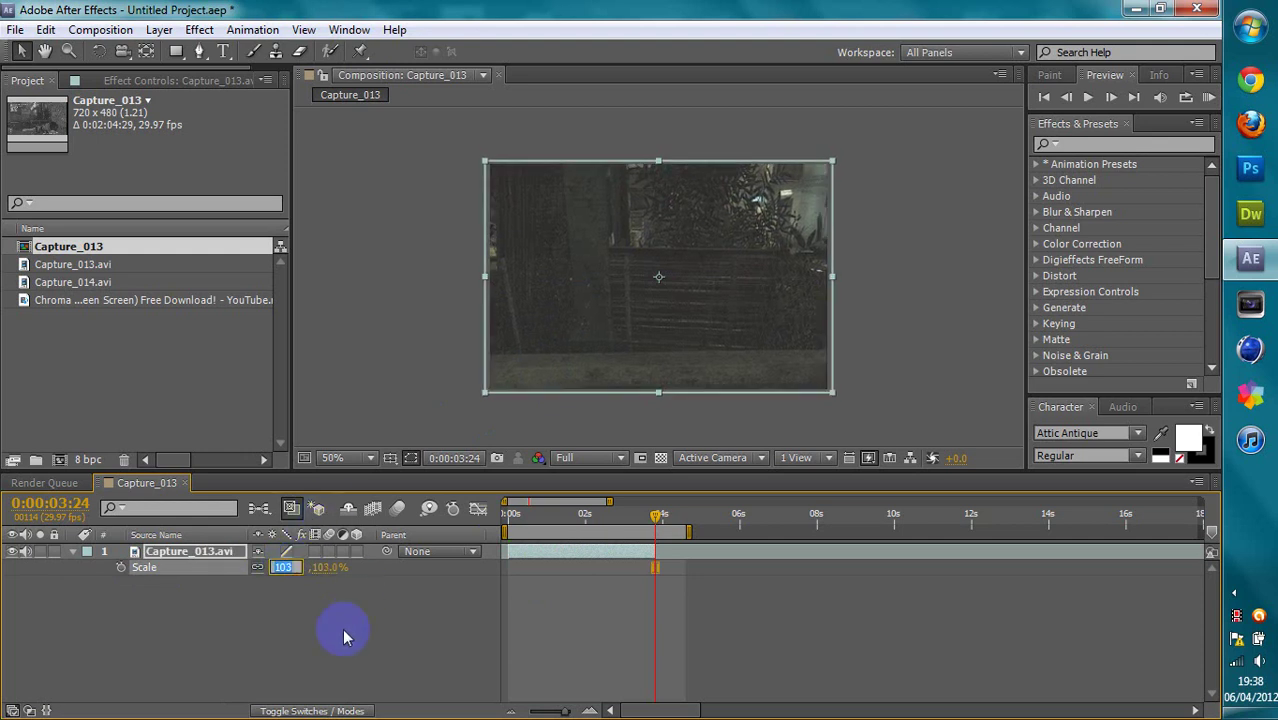
pyautogui.click(203, 593)
pyautogui.click(72, 553)
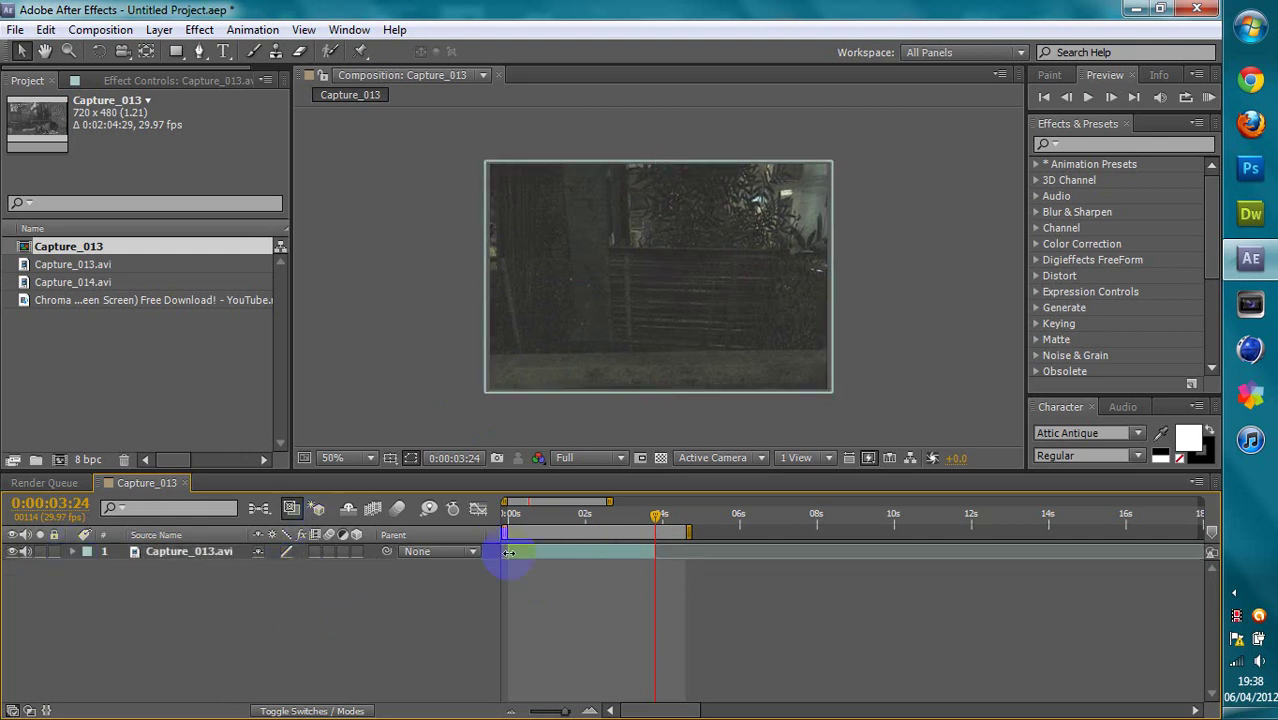
# - Add a new adjustment layer above the gameplay layer
pyautogui.click(199, 29)
pyautogui.moveTo(147, 34)
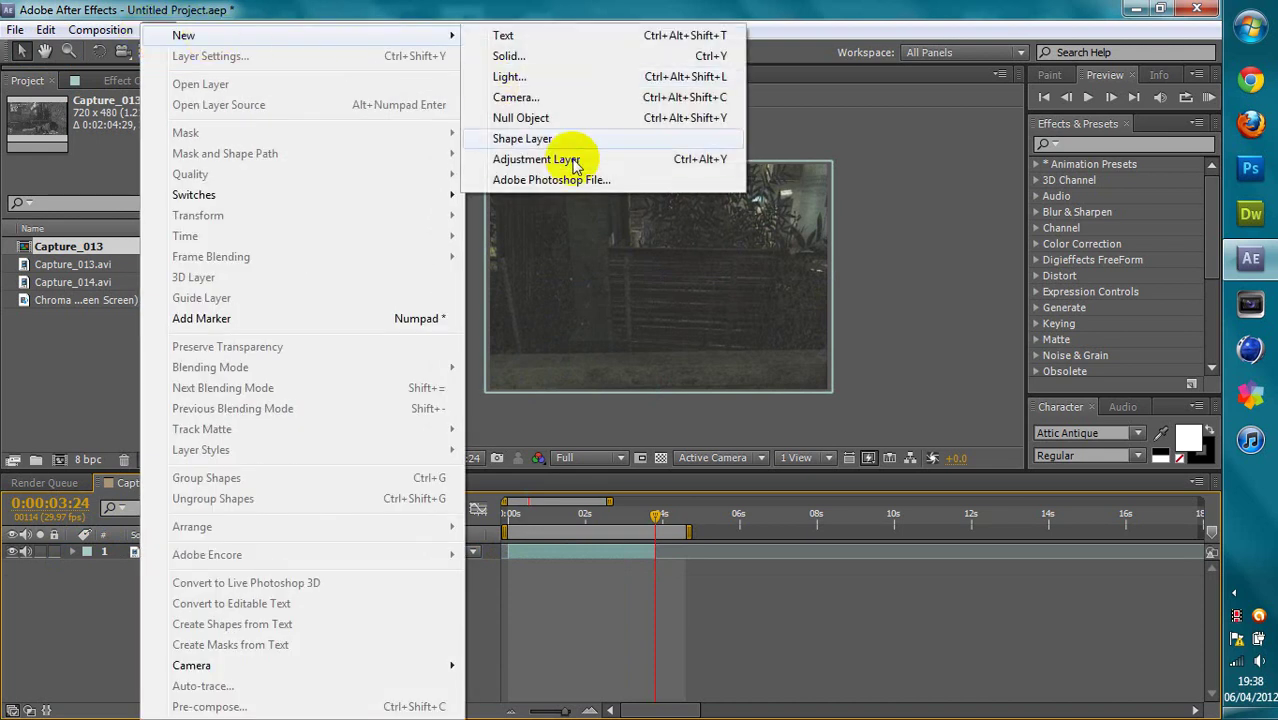
pyautogui.click(575, 163)
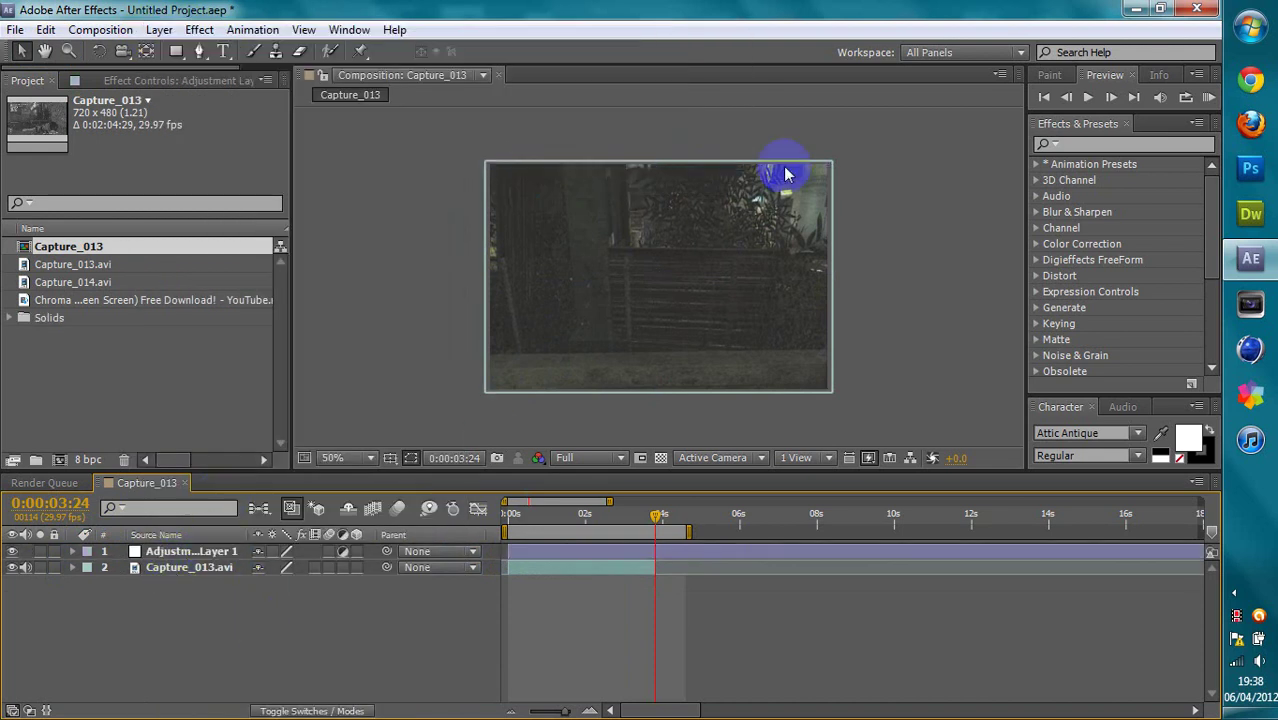
# - Apply the Afghan preset (searched as 'af') to the adjustment layer and collapse Curves and Glow
pyautogui.click(1115, 146)
pyautogui.write('a')
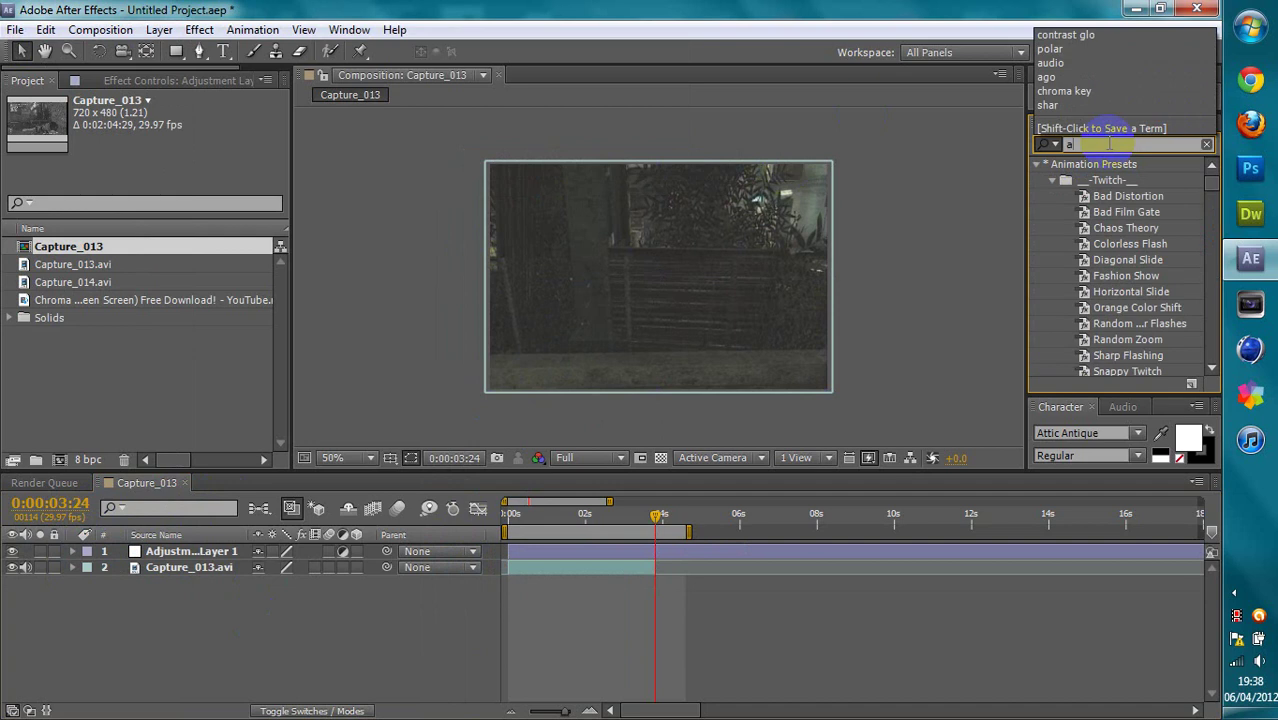
pyautogui.write('f')
pyautogui.moveTo(1113, 180); pyautogui.dragTo(255, 551)
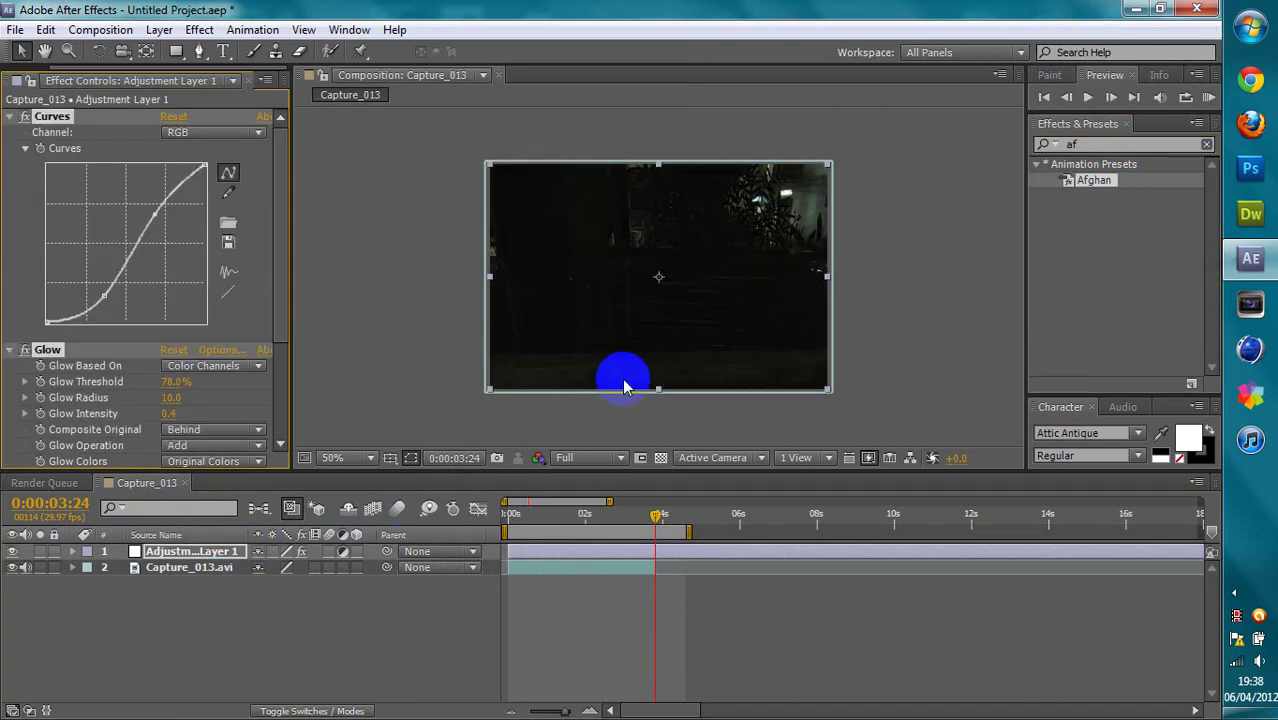
pyautogui.moveTo(655, 516); pyautogui.dragTo(497, 527)
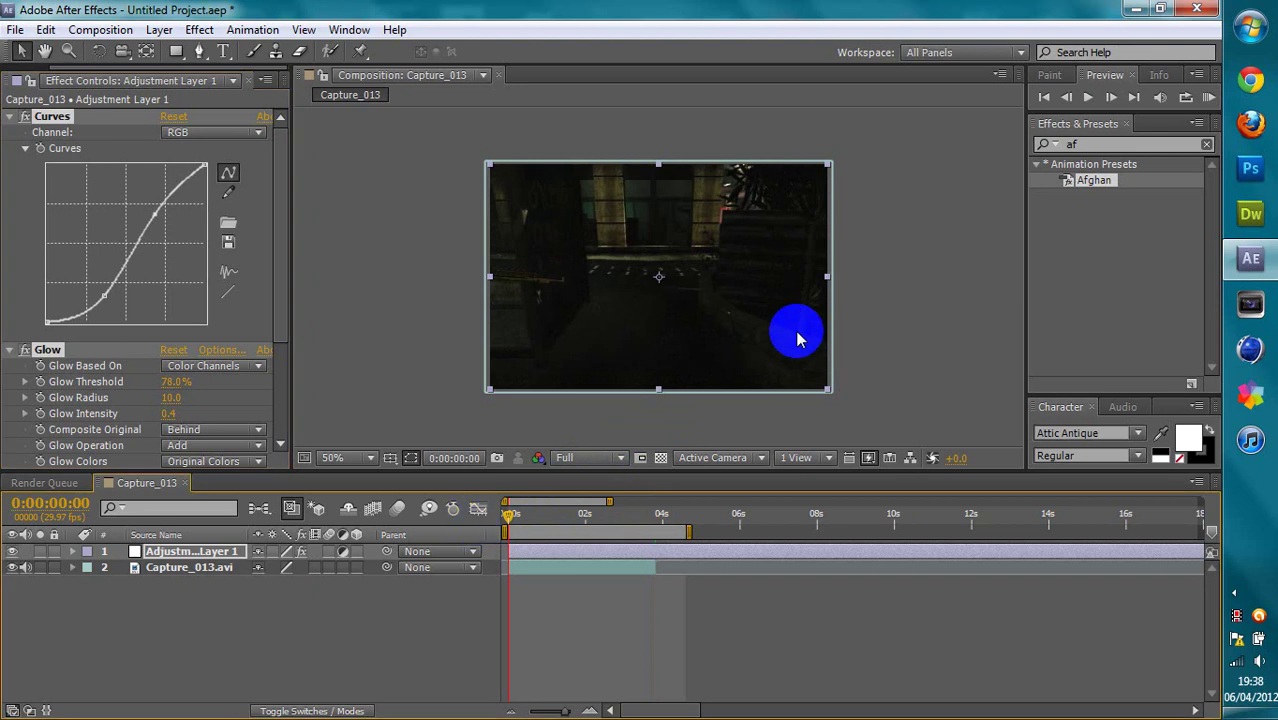
pyautogui.click(442, 433)
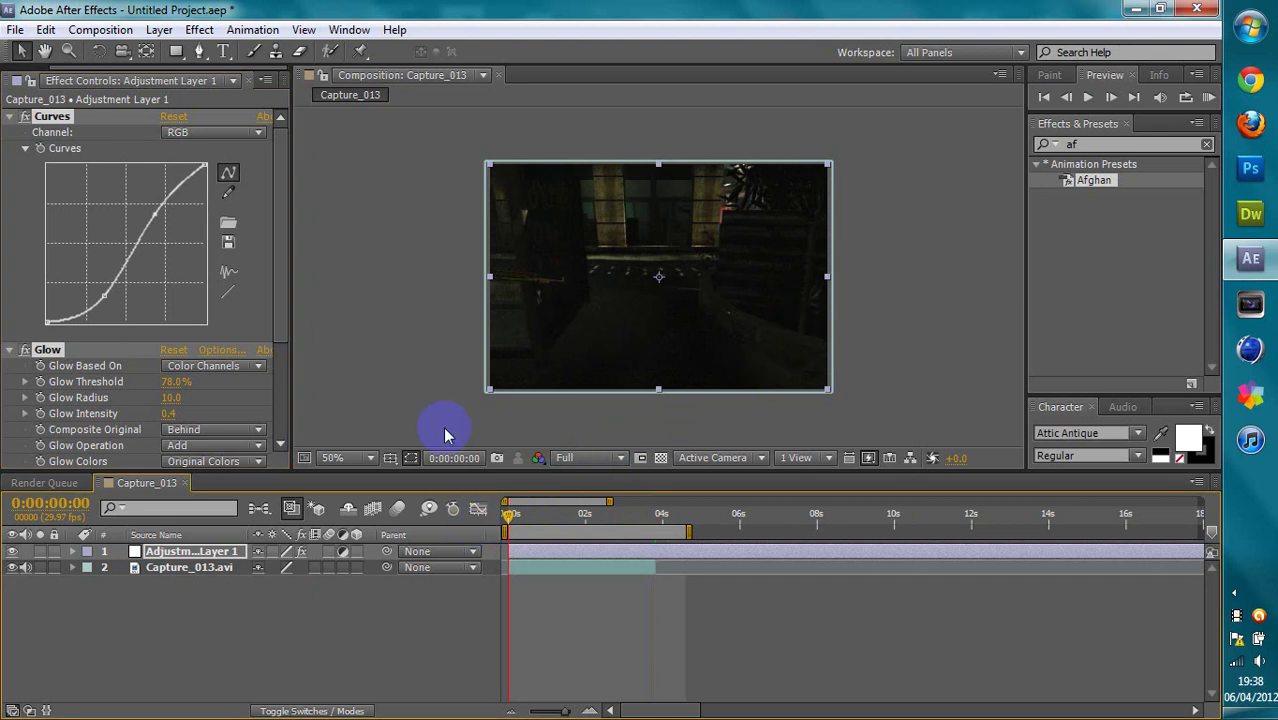
pyautogui.click(11, 117)
pyautogui.click(10, 133)
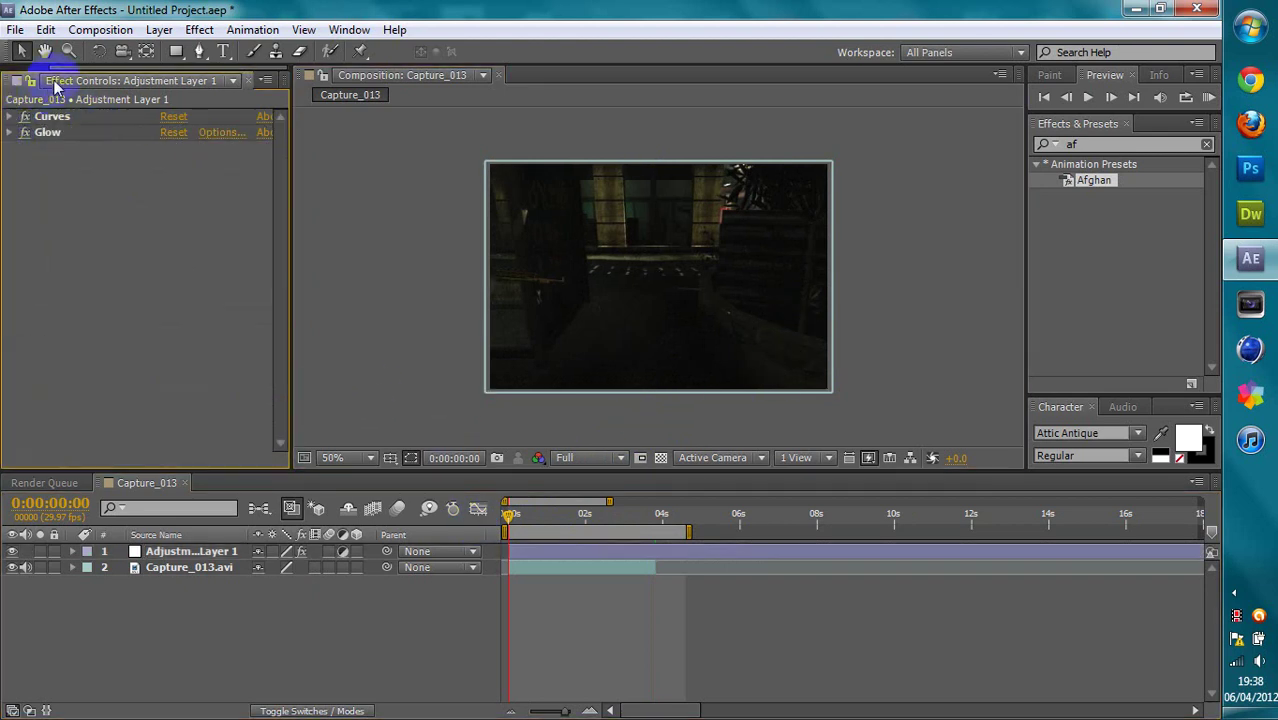
pyautogui.scroll(2, 48, 76)
# - Place the Chroma Bullet clip in the timeline between the adjustment layer and Capture_013.avi
pyautogui.click(10, 82)
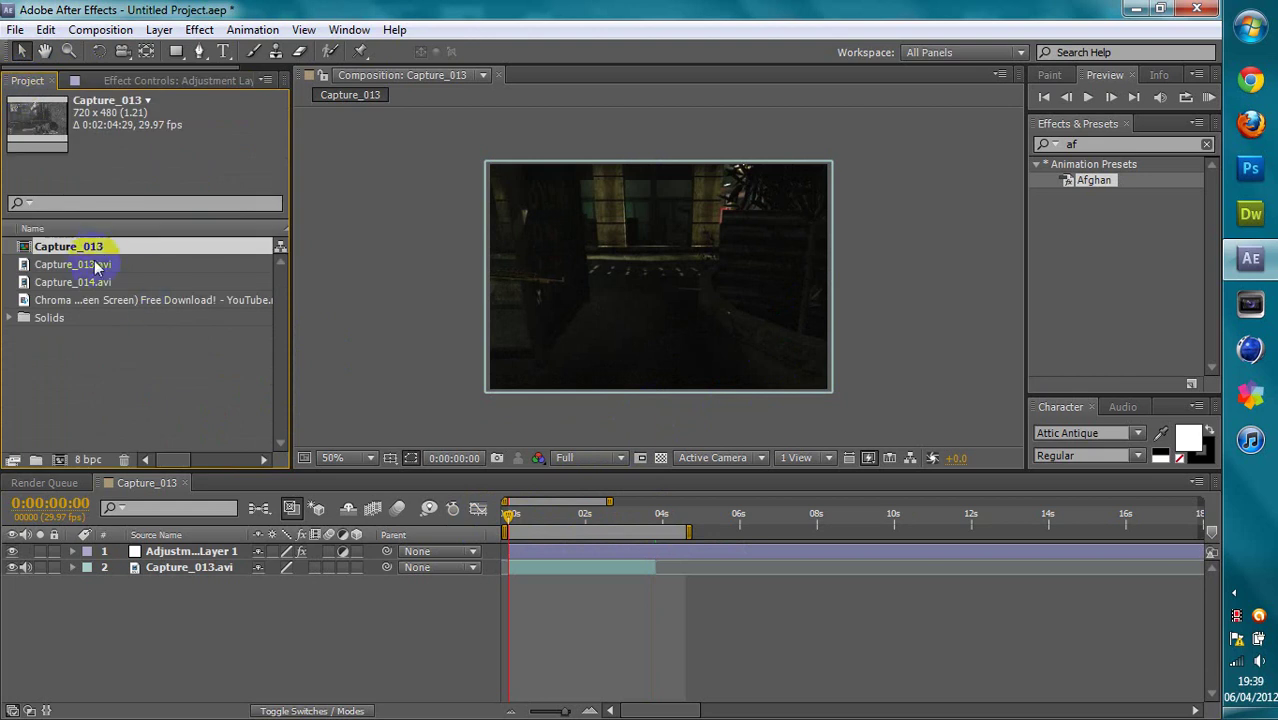
pyautogui.moveTo(77, 303); pyautogui.dragTo(150, 558)
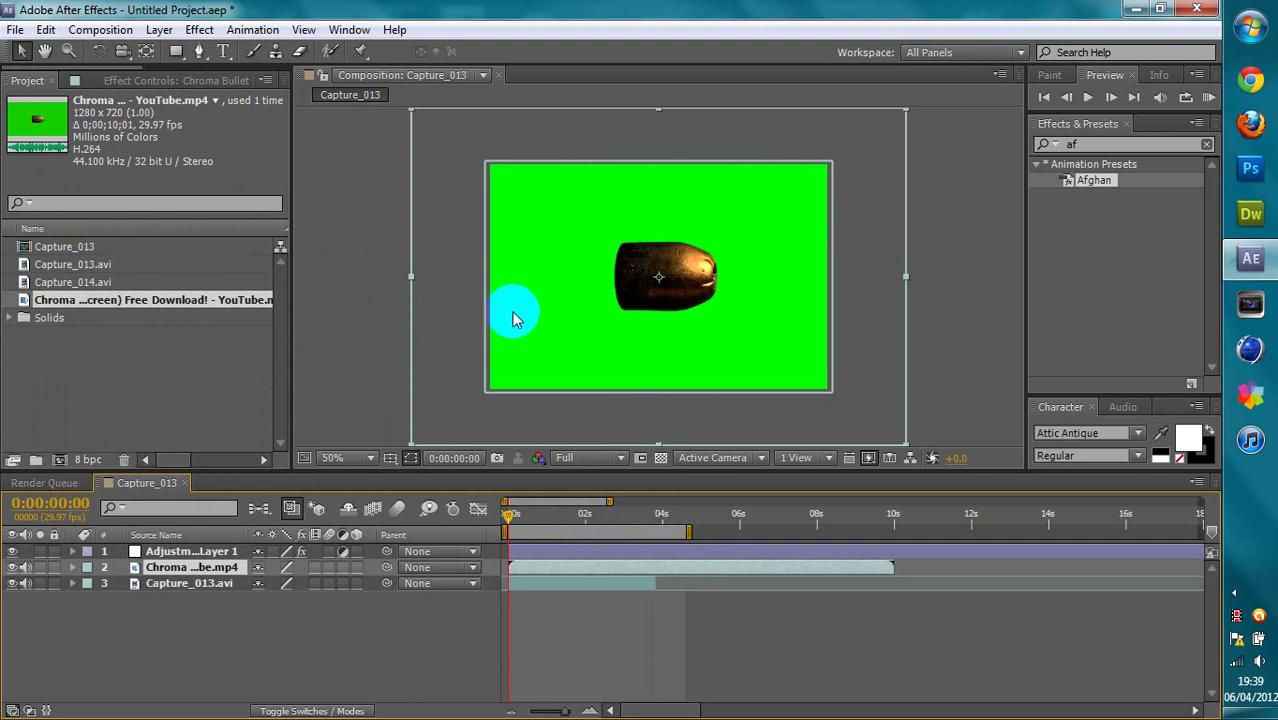
pyautogui.click(110, 79)
pyautogui.click(197, 31)
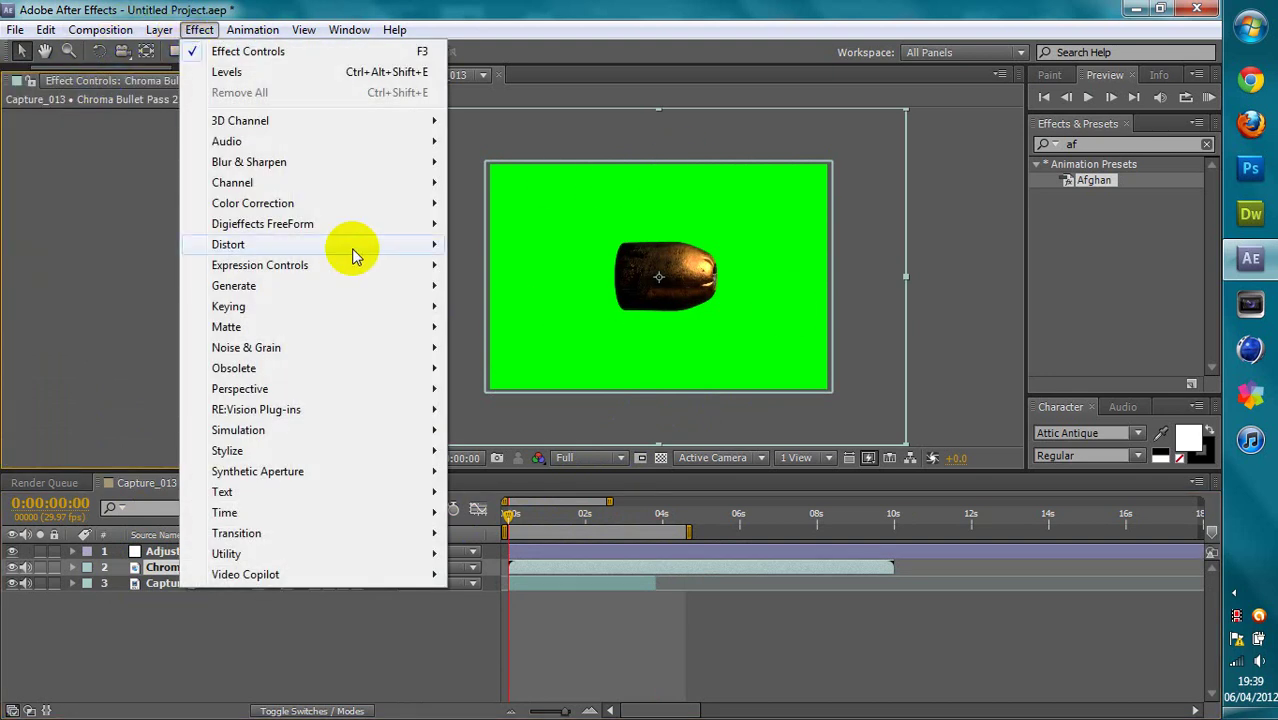
# - Apply Keylight 1.2 to the bullet layer, sampling the green background as Screen Colour
pyautogui.moveTo(338, 308)
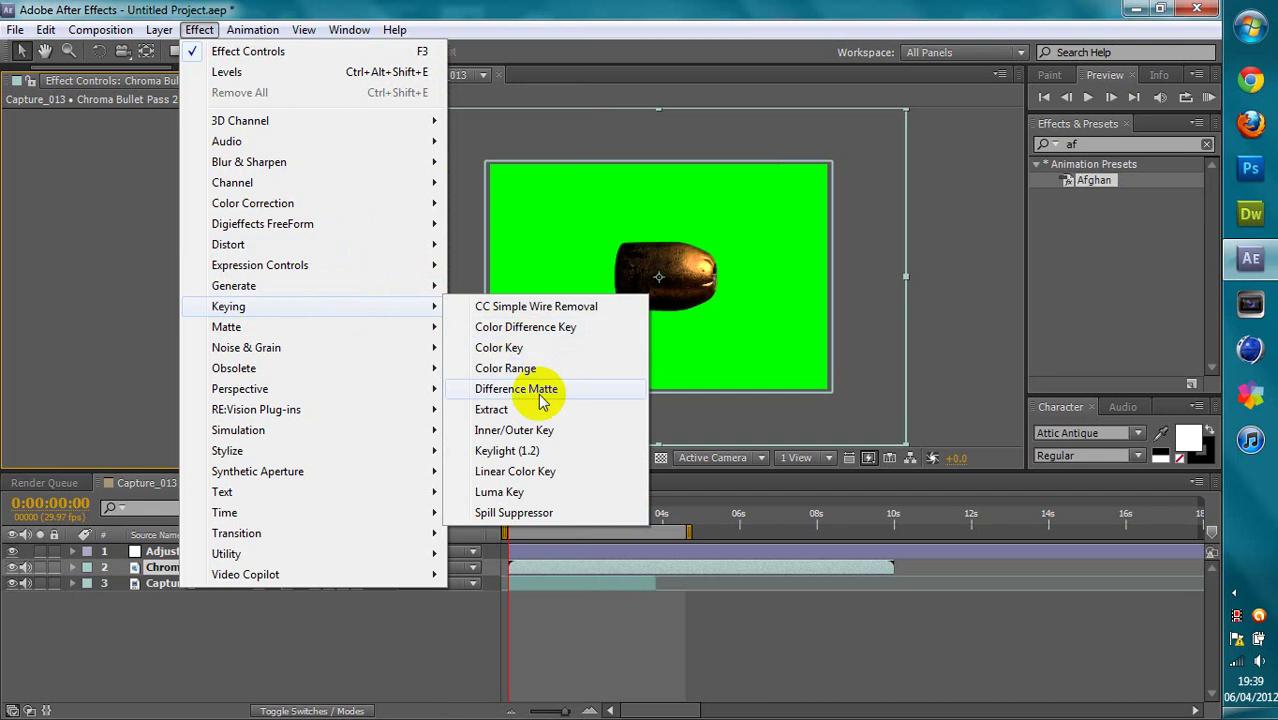
pyautogui.click(530, 452)
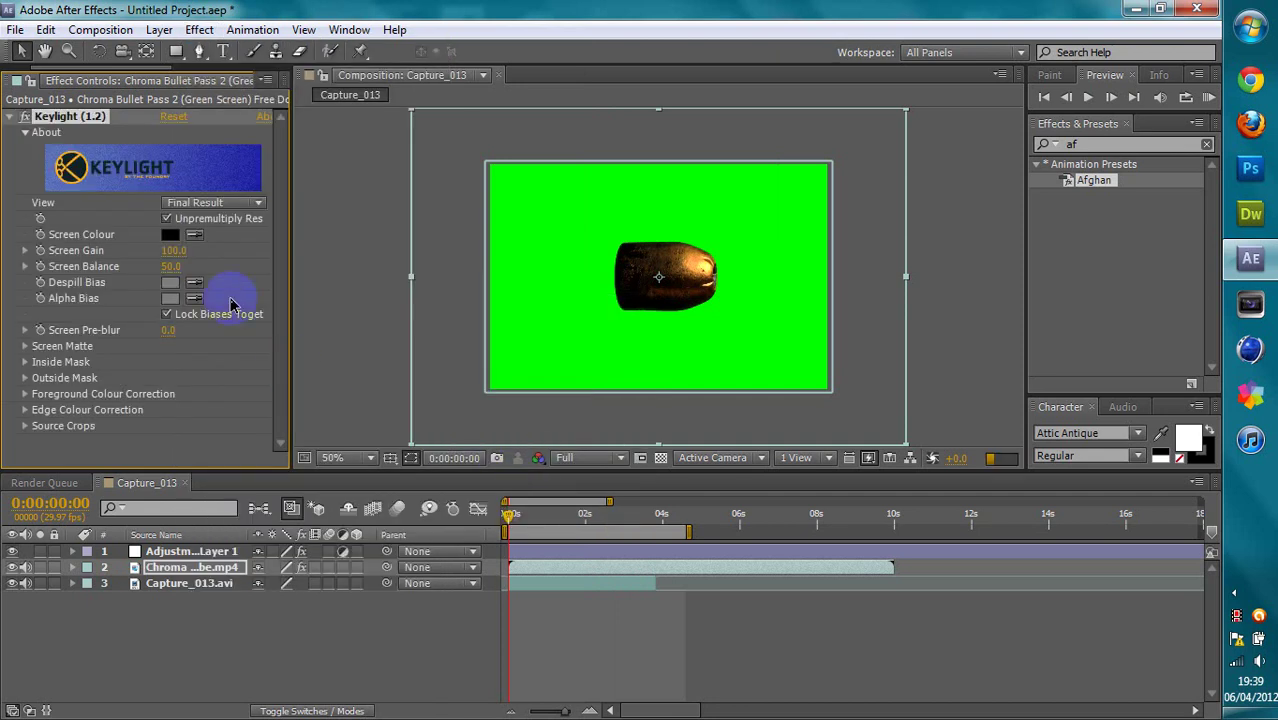
pyautogui.click(195, 240)
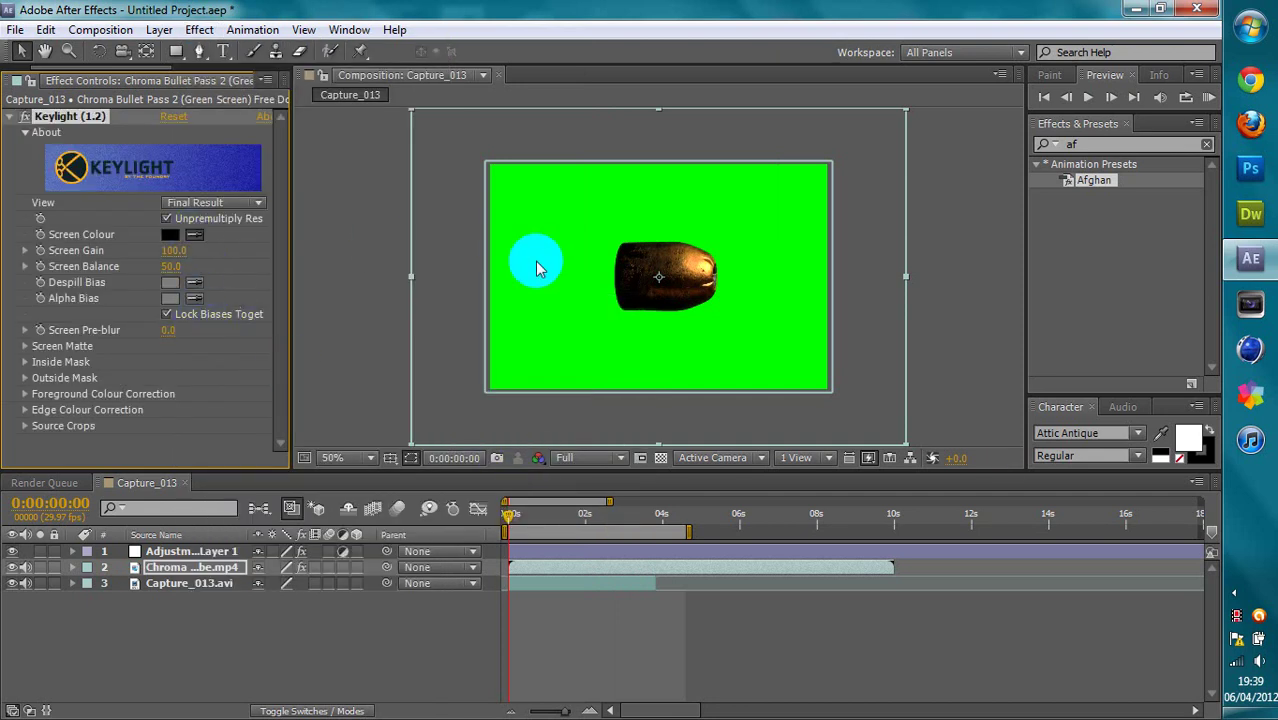
pyautogui.click(535, 262)
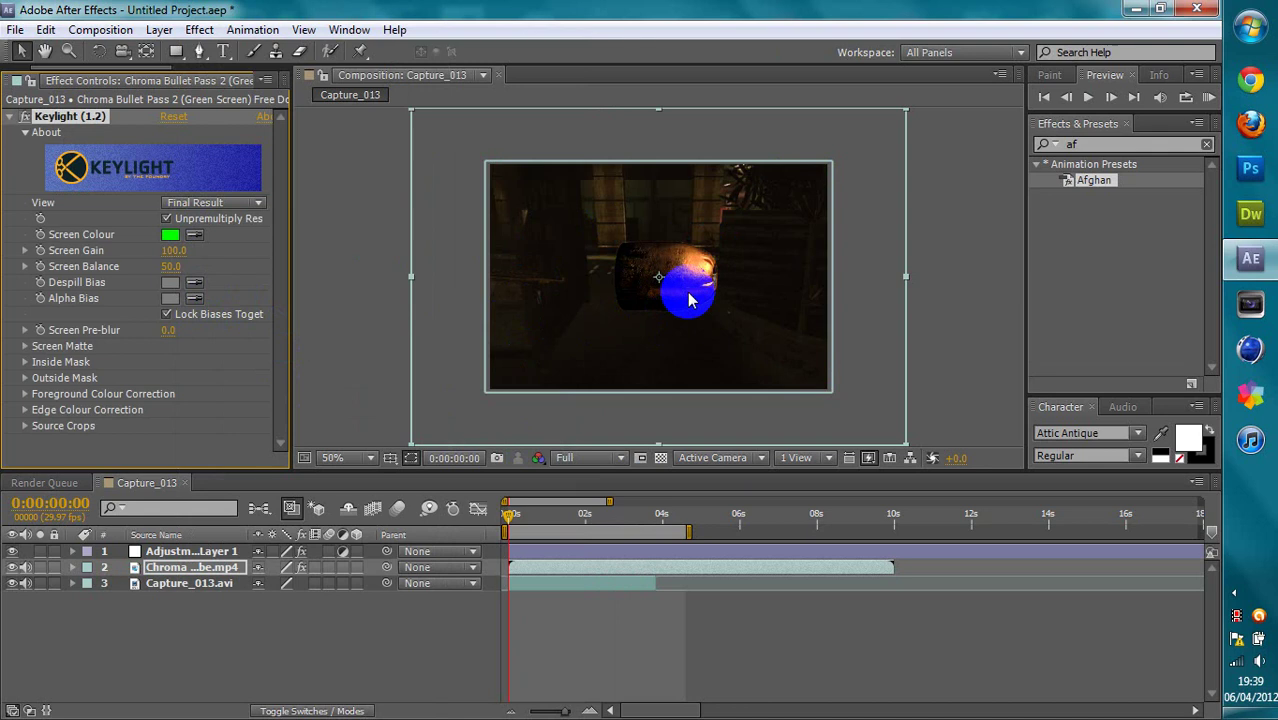
pyautogui.click(14, 120)
pyautogui.click(350, 378)
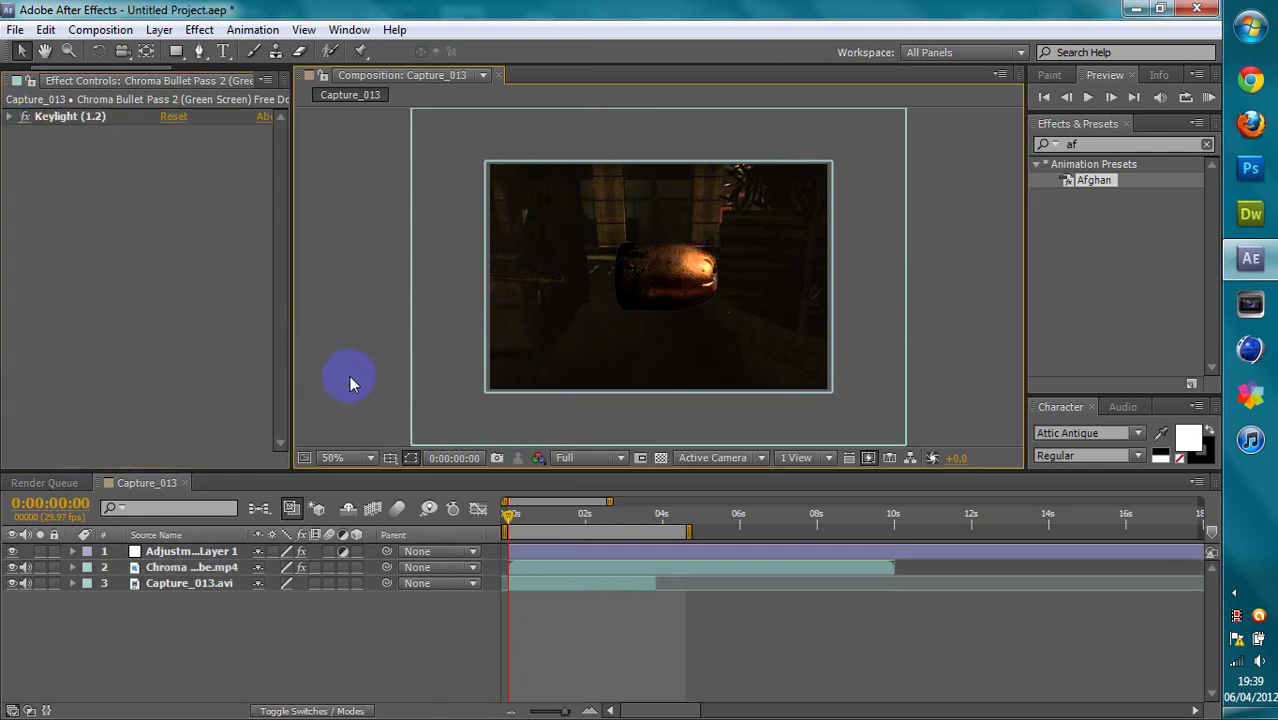
pyautogui.moveTo(510, 514); pyautogui.dragTo(625, 532)
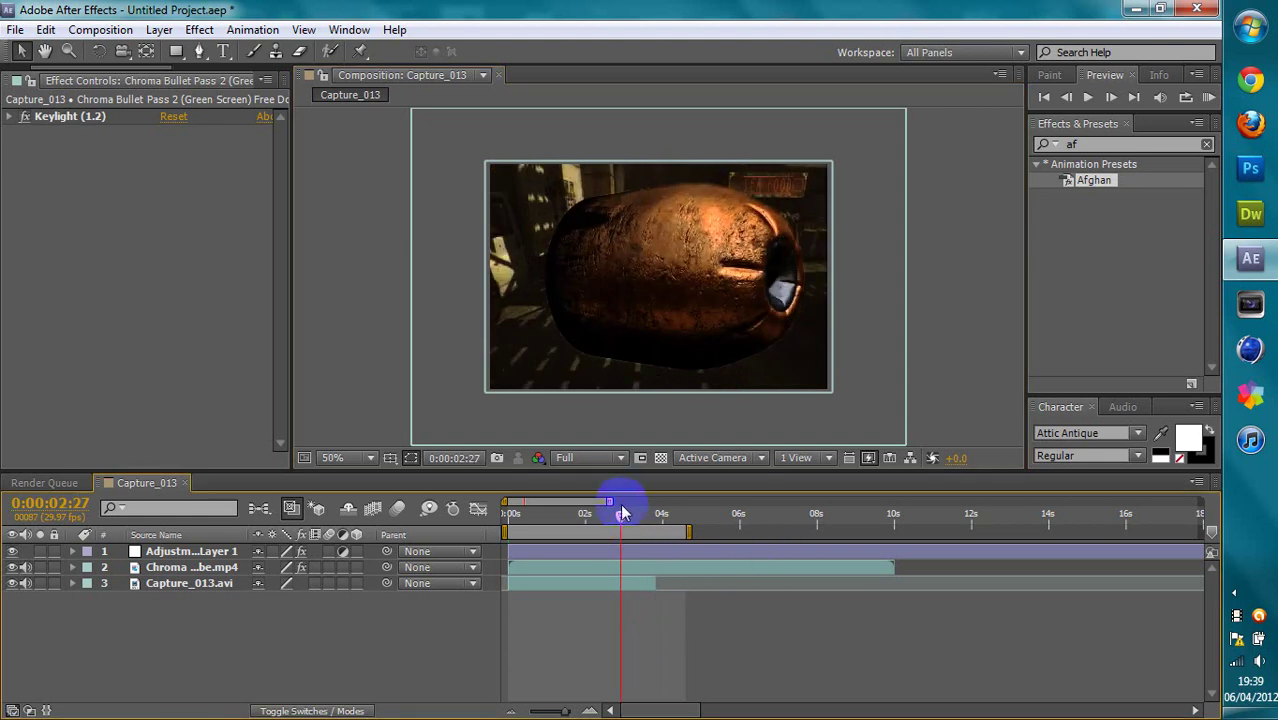
pyautogui.moveTo(622, 513); pyautogui.dragTo(503, 528)
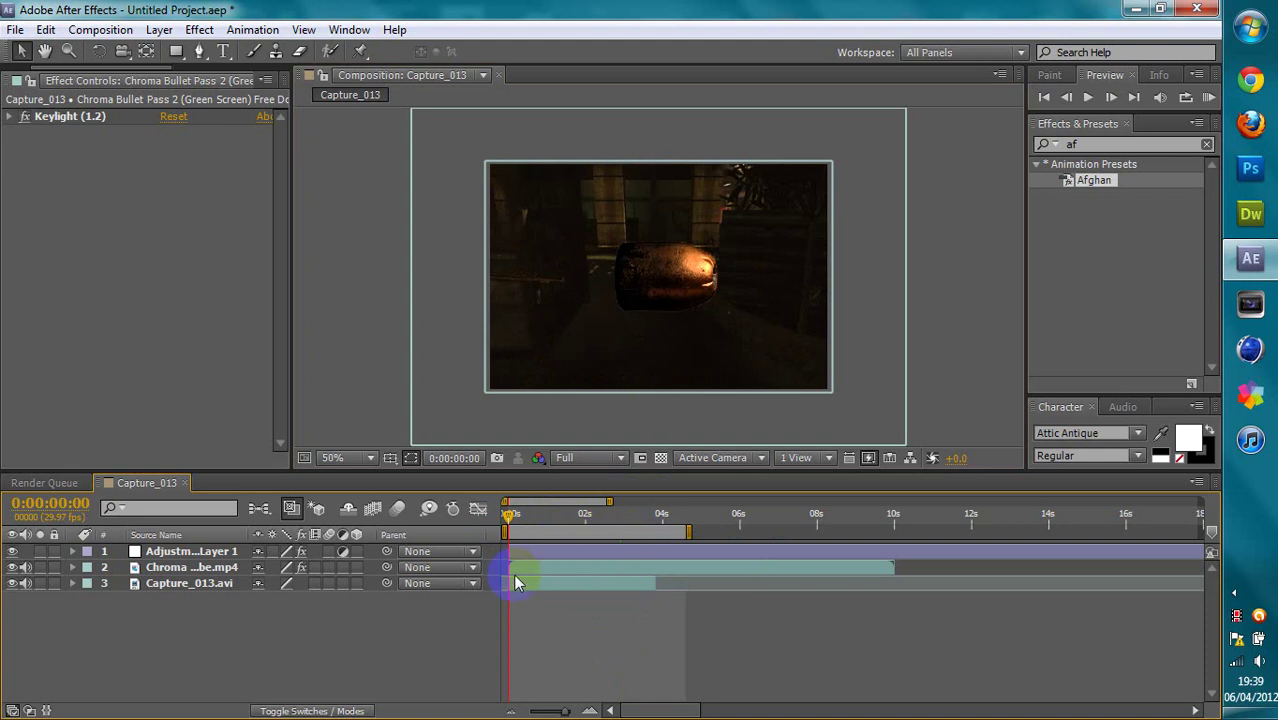
pyautogui.click(1112, 97)
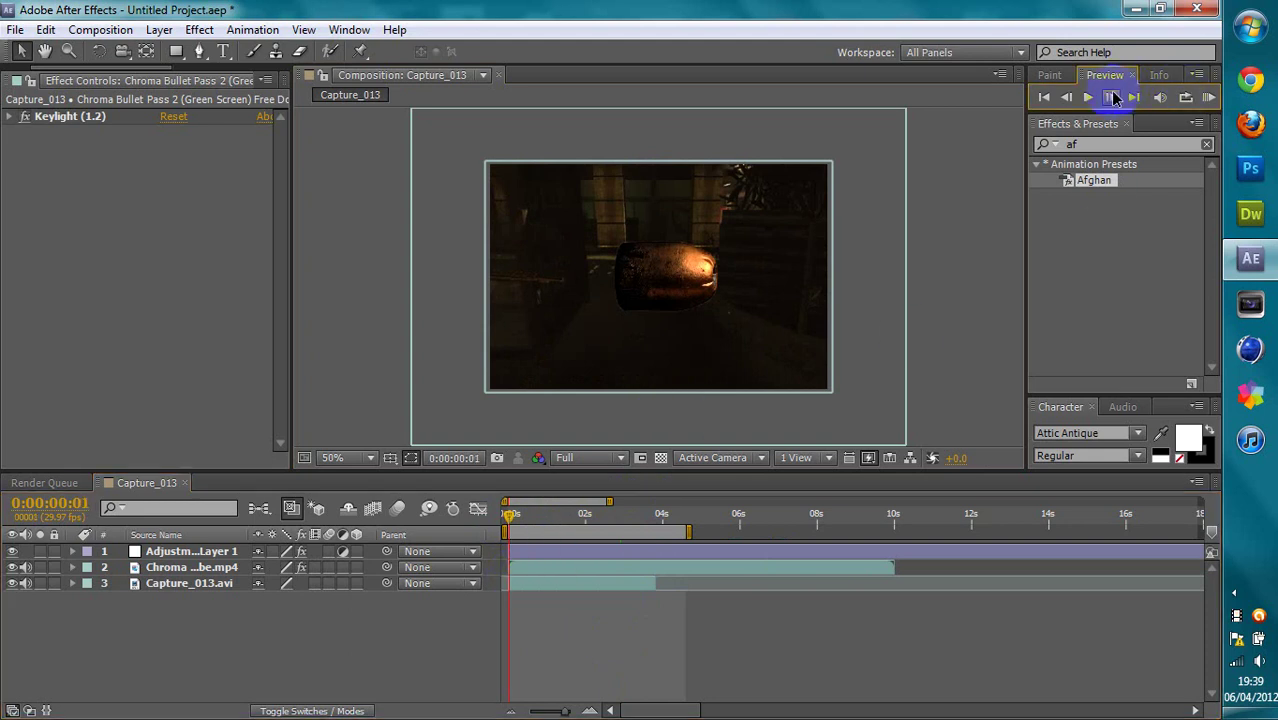
pyautogui.click(1112, 97)
pyautogui.click(1112, 97)
pyautogui.click(1112, 97)
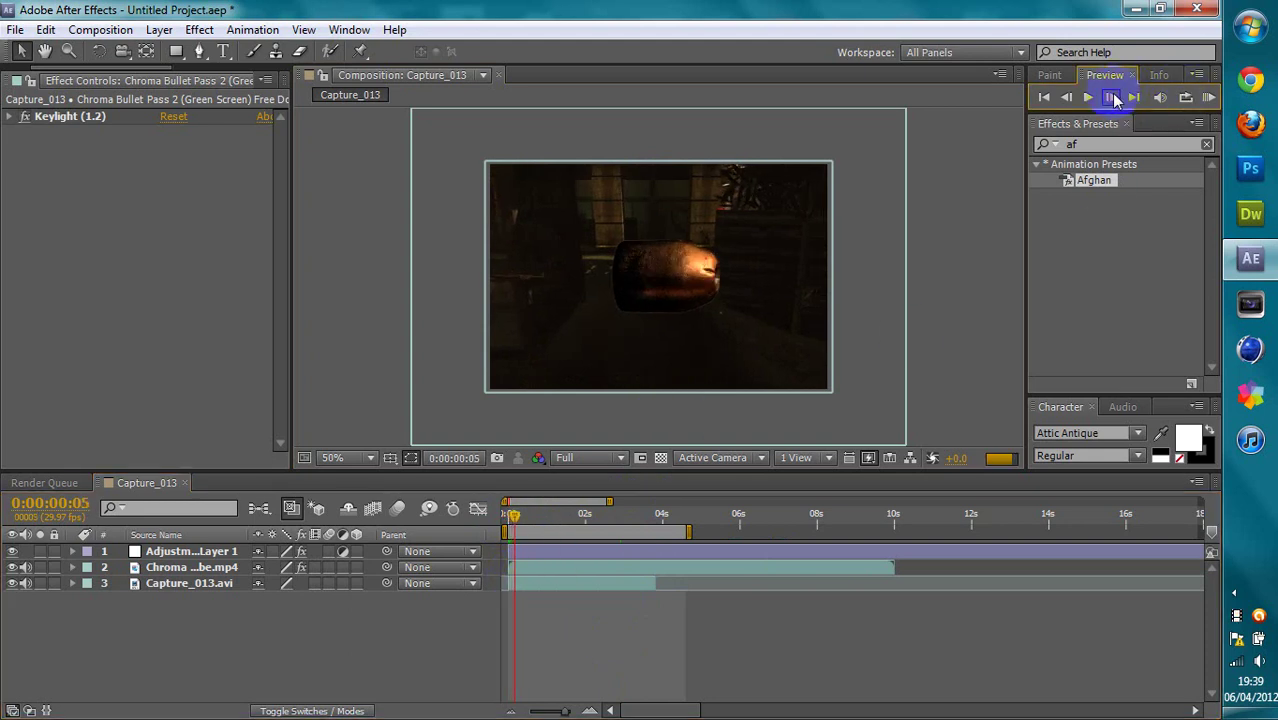
pyautogui.click(1112, 97)
pyautogui.click(1112, 97)
pyautogui.click(1112, 97)
pyautogui.click(1112, 97)
pyautogui.click(1112, 97)
pyautogui.click(1112, 97)
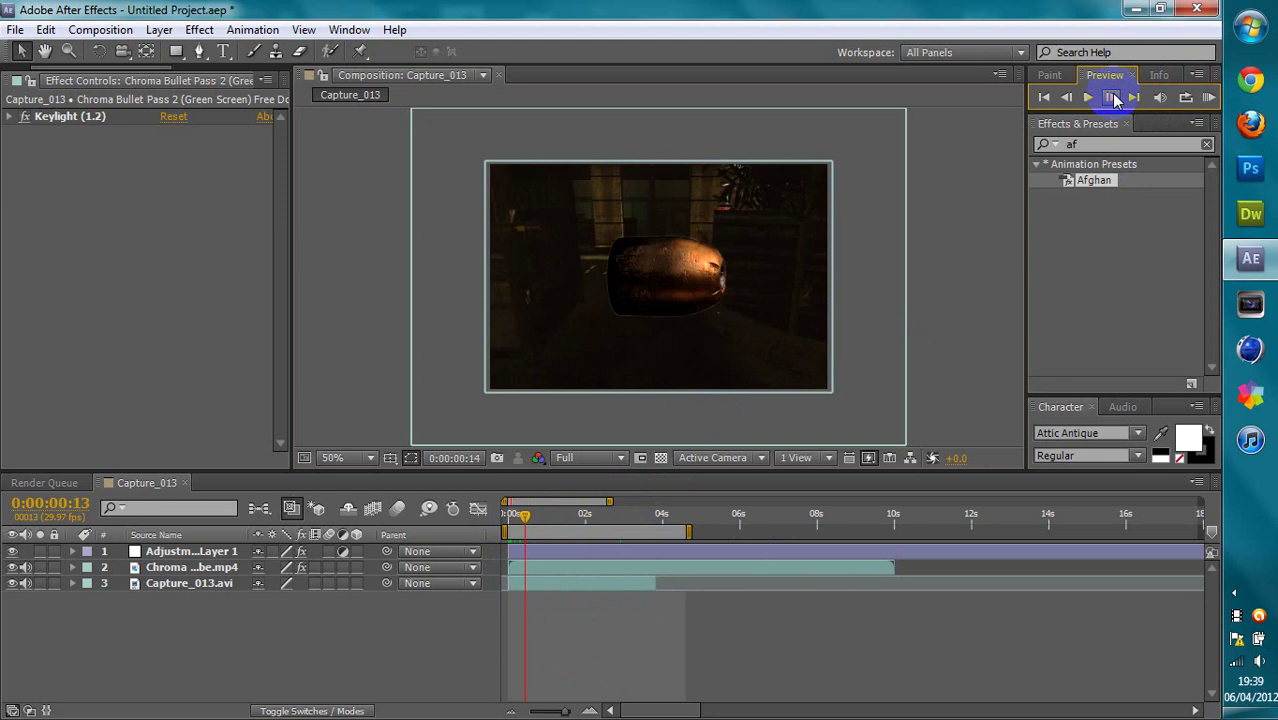
pyautogui.click(1112, 97)
pyautogui.click(1112, 97)
pyautogui.click(1112, 97)
pyautogui.click(1112, 97)
pyautogui.click(1112, 97)
pyautogui.click(1112, 97)
pyautogui.click(1112, 97)
pyautogui.click(1112, 97)
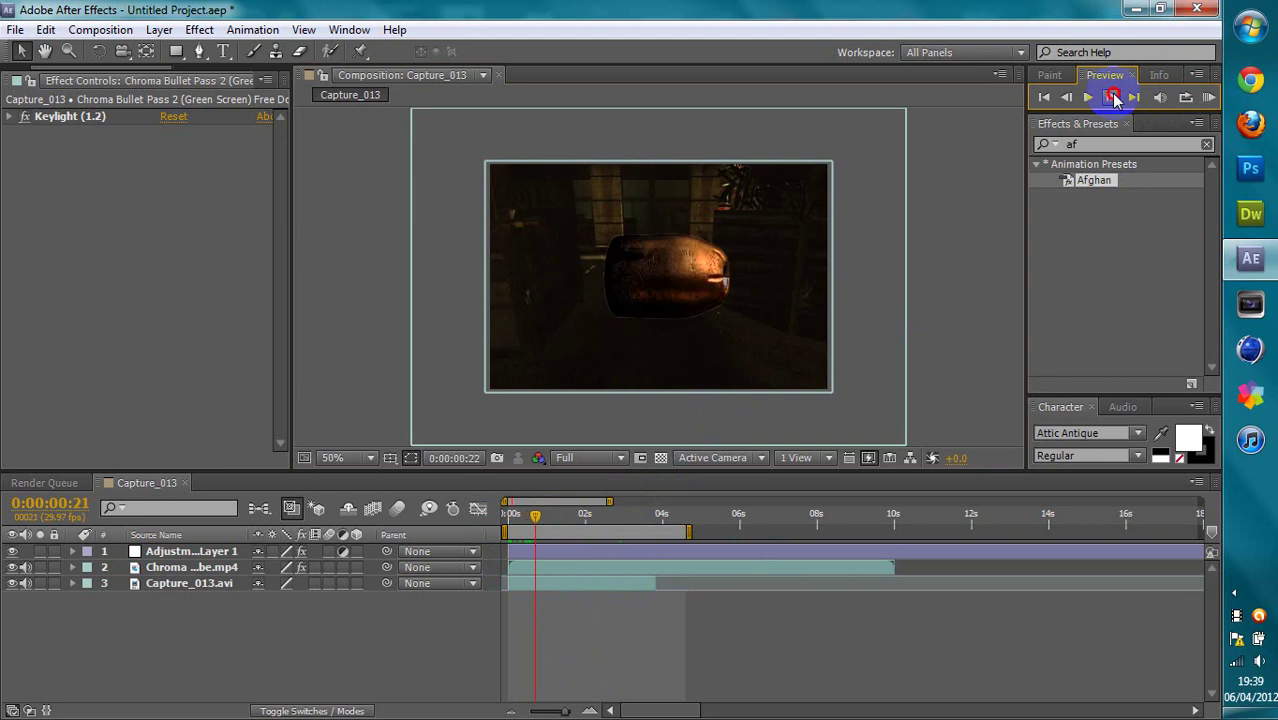
pyautogui.click(1112, 97)
pyautogui.click(1112, 97)
pyautogui.click(1112, 97)
pyautogui.click(1112, 97)
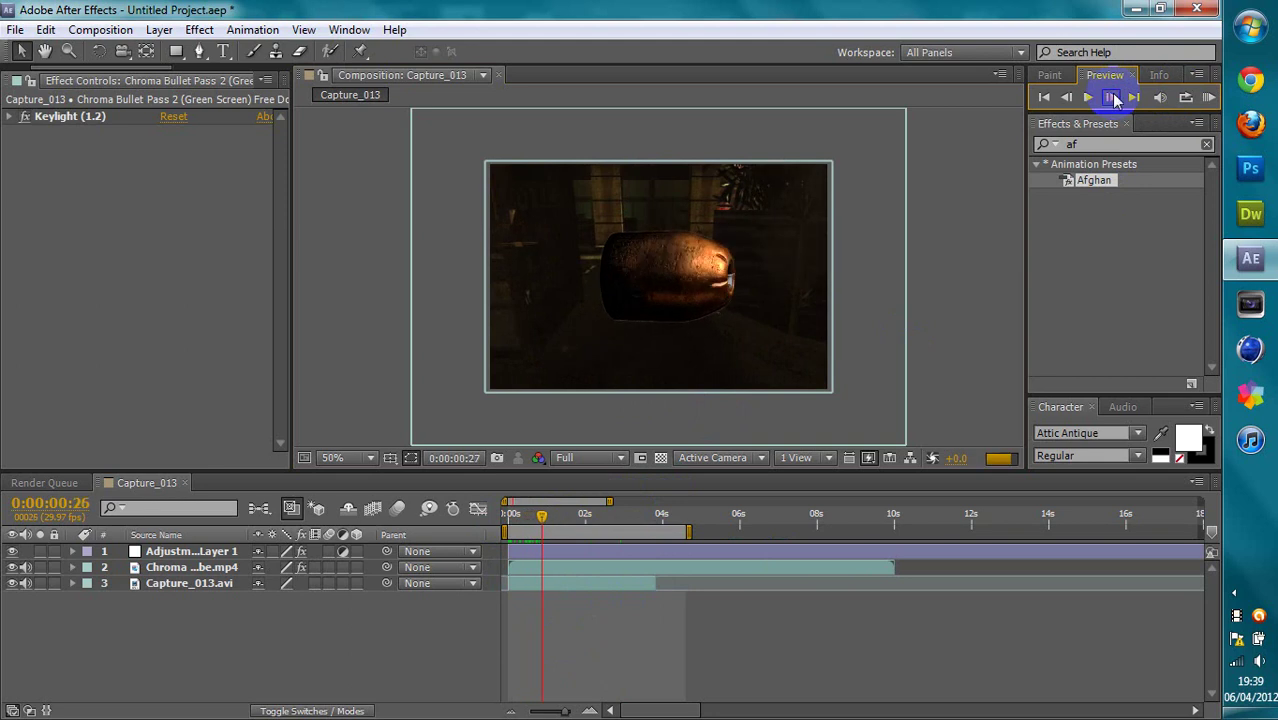
pyautogui.click(1112, 97)
pyautogui.click(1112, 97)
pyautogui.click(1112, 97)
pyautogui.click(1112, 97)
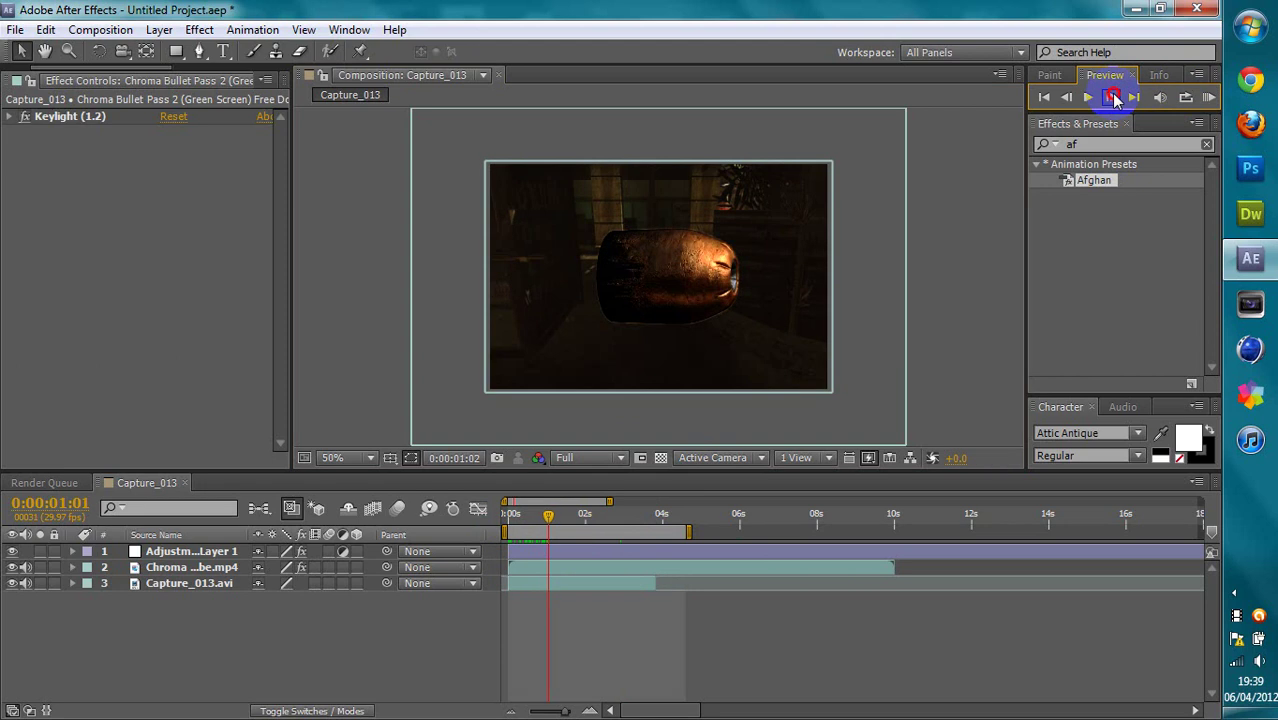
pyautogui.click(1112, 97)
pyautogui.click(1112, 97)
pyautogui.click(1112, 97)
pyautogui.click(1112, 97)
pyautogui.click(1112, 97)
pyautogui.click(1112, 97)
pyautogui.click(1112, 97)
pyautogui.click(1112, 97)
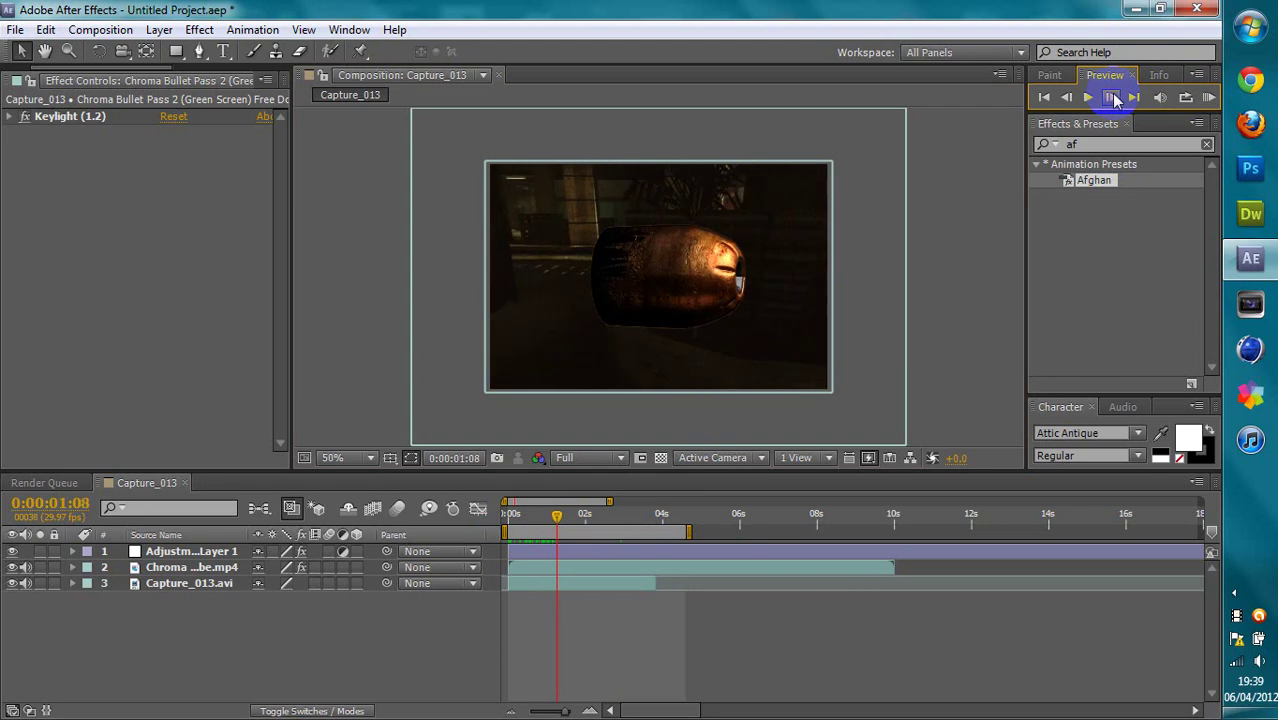
pyautogui.click(1112, 97)
pyautogui.click(1112, 97)
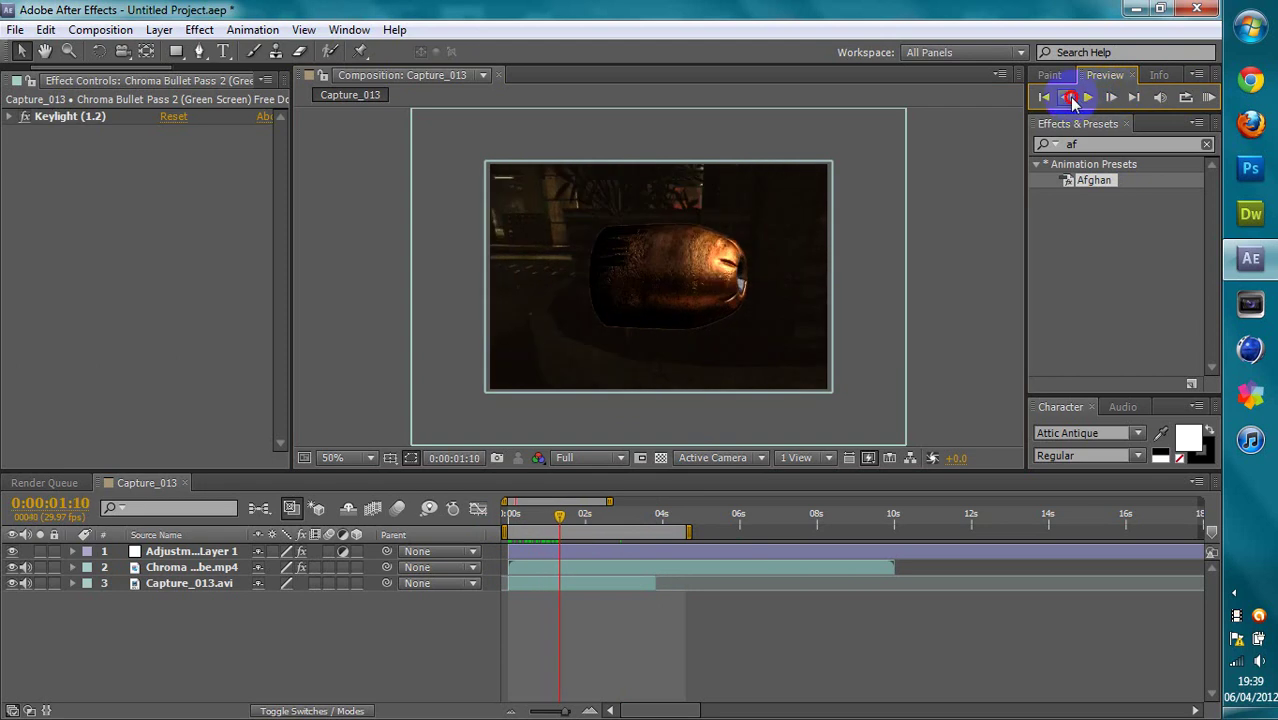
pyautogui.click(1066, 97)
pyautogui.click(1066, 97)
pyautogui.click(1066, 97)
pyautogui.click(1066, 97)
pyautogui.click(1066, 97)
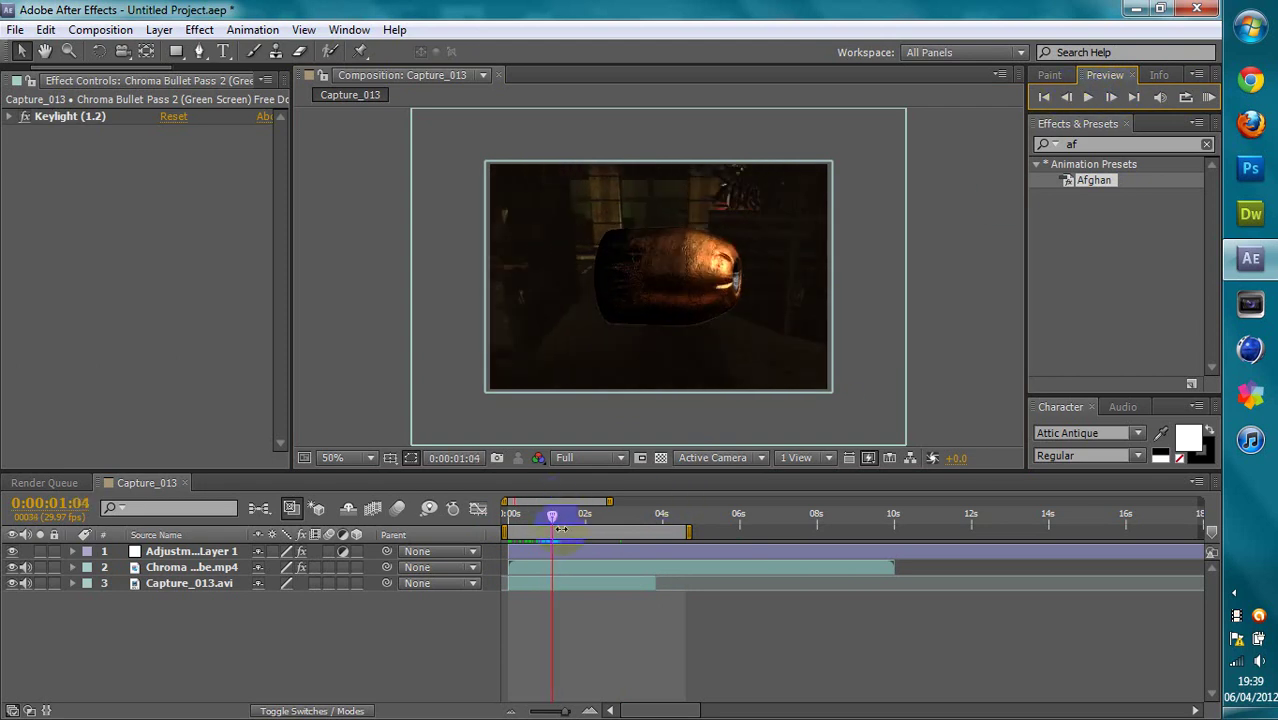
pyautogui.moveTo(557, 518)
pyautogui.mouseDown()
pyautogui.moveTo(507, 516)
pyautogui.moveTo(558, 520)
pyautogui.mouseUp()
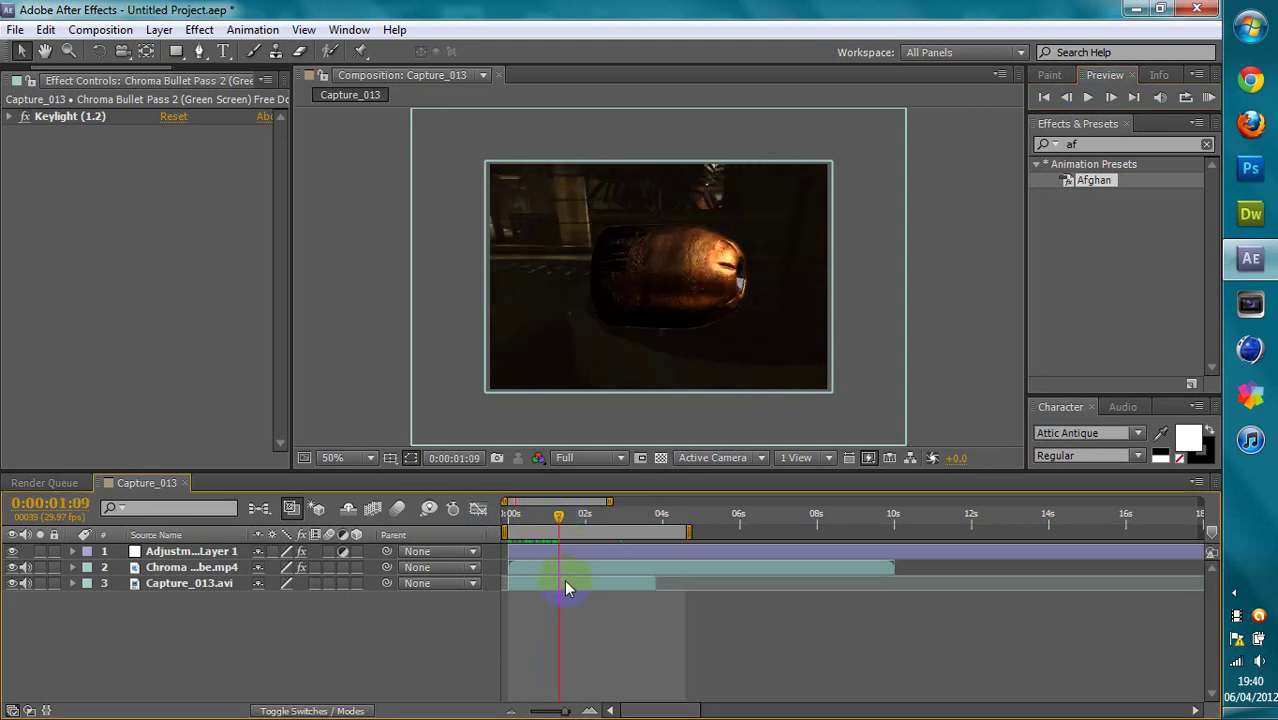
# - Slide the Capture_013.avi layer earlier, return the time indicator to the start, and select the Chroma bullet layer
pyautogui.click(563, 588)
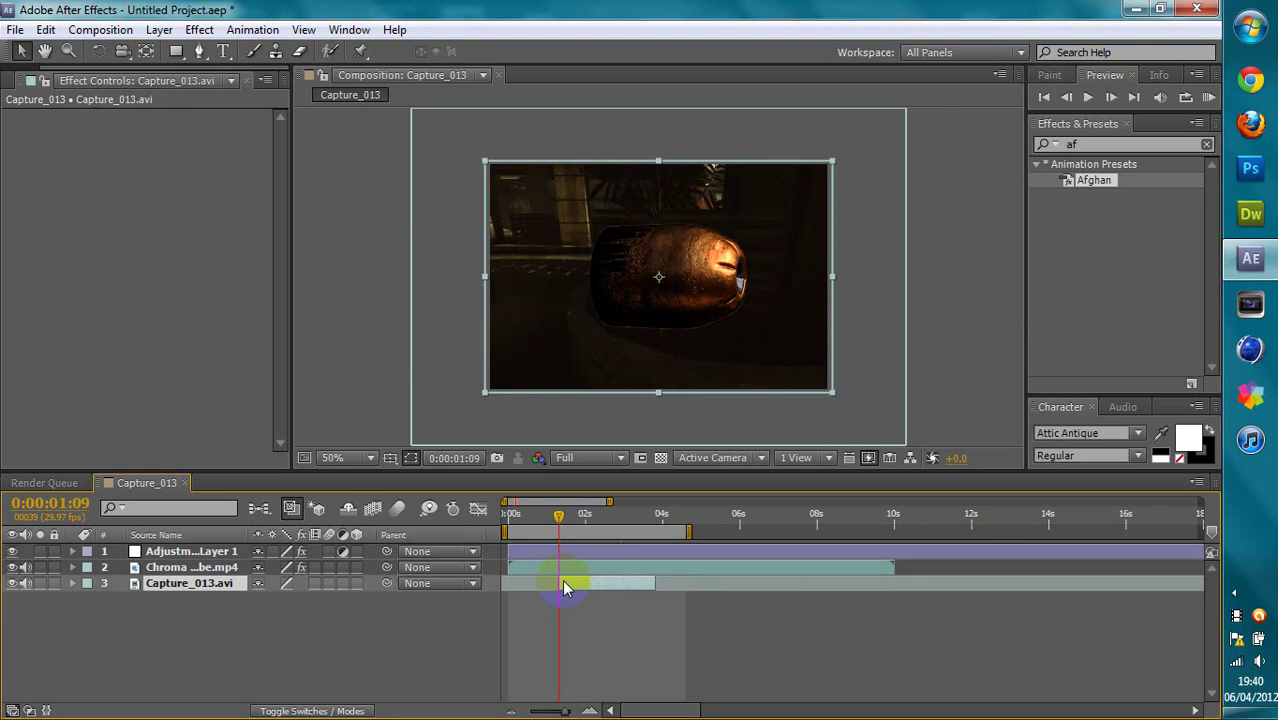
pyautogui.moveTo(563, 581); pyautogui.dragTo(508, 582)
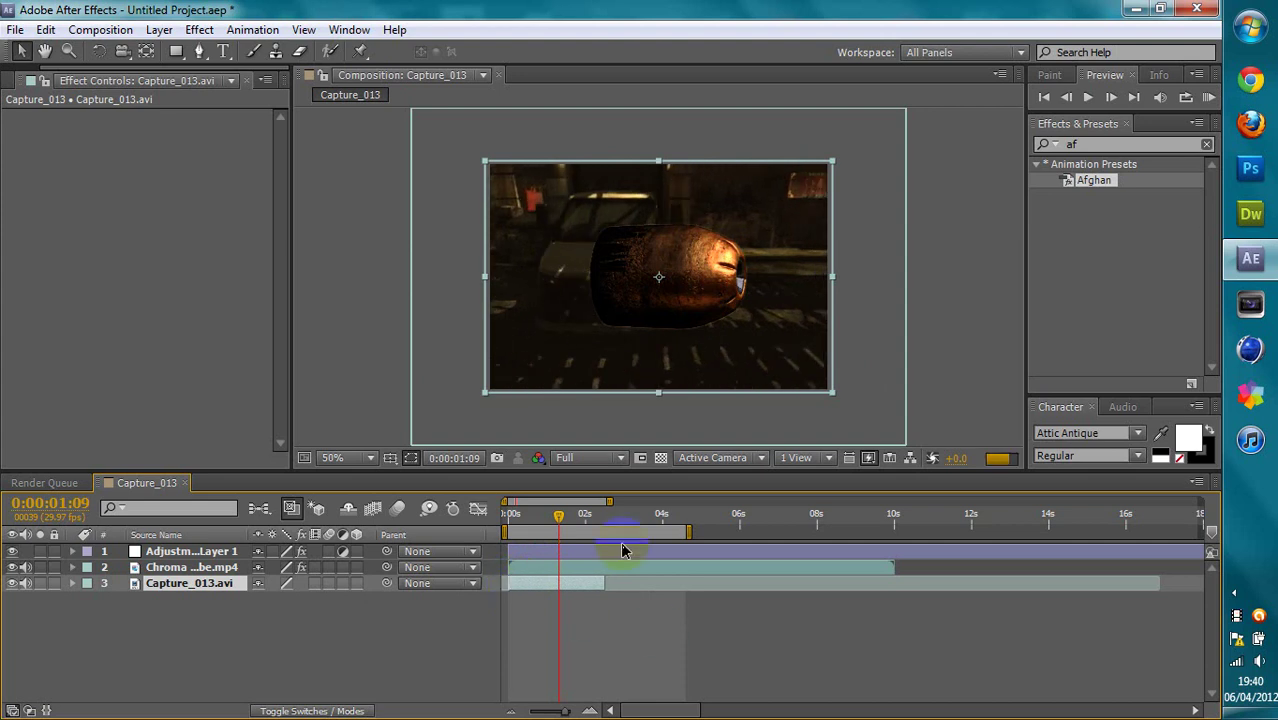
pyautogui.moveTo(565, 513); pyautogui.dragTo(494, 548)
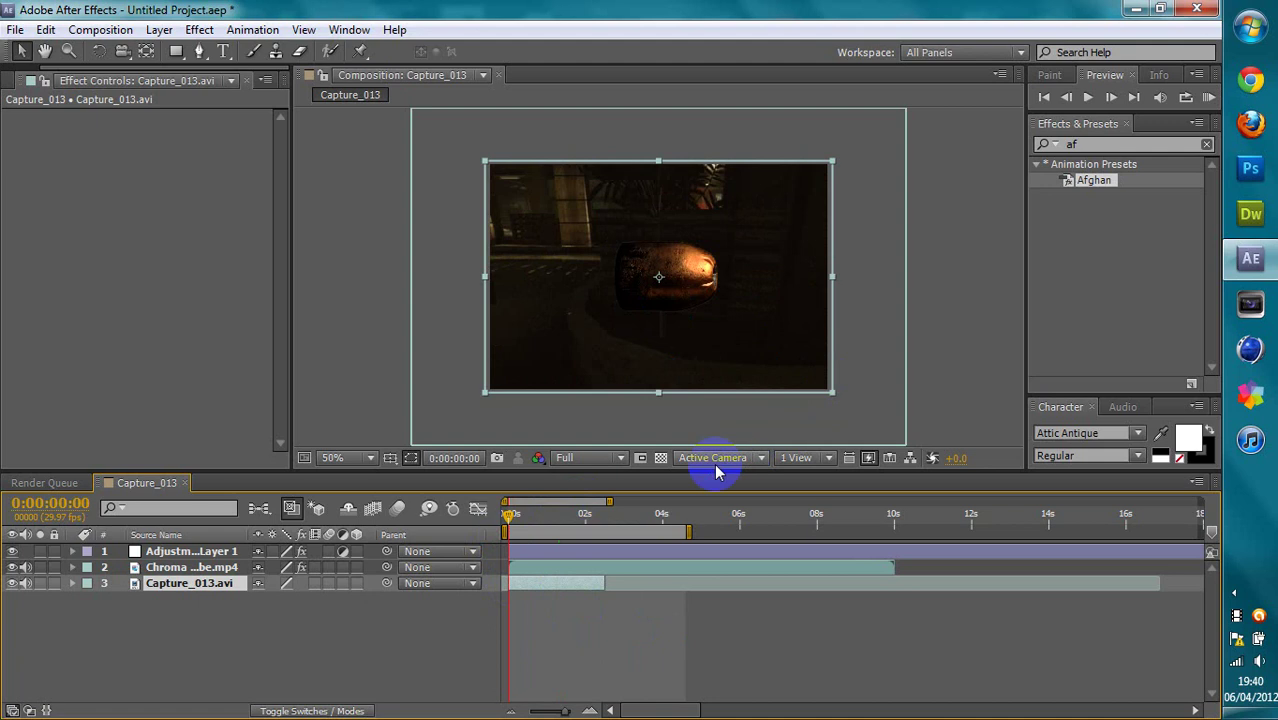
pyautogui.click(205, 572)
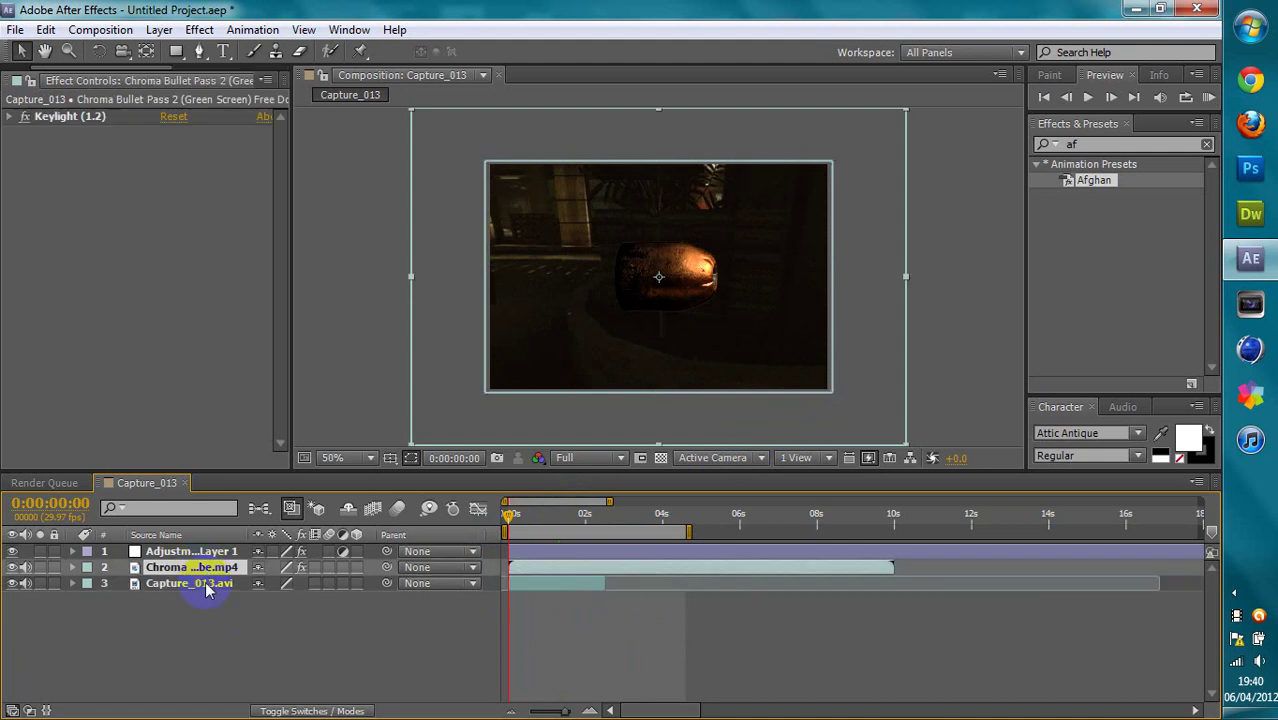
# - Shrink the bullet layer's Scale to 47% and move it toward the upper left of the frame
pyautogui.press('s')
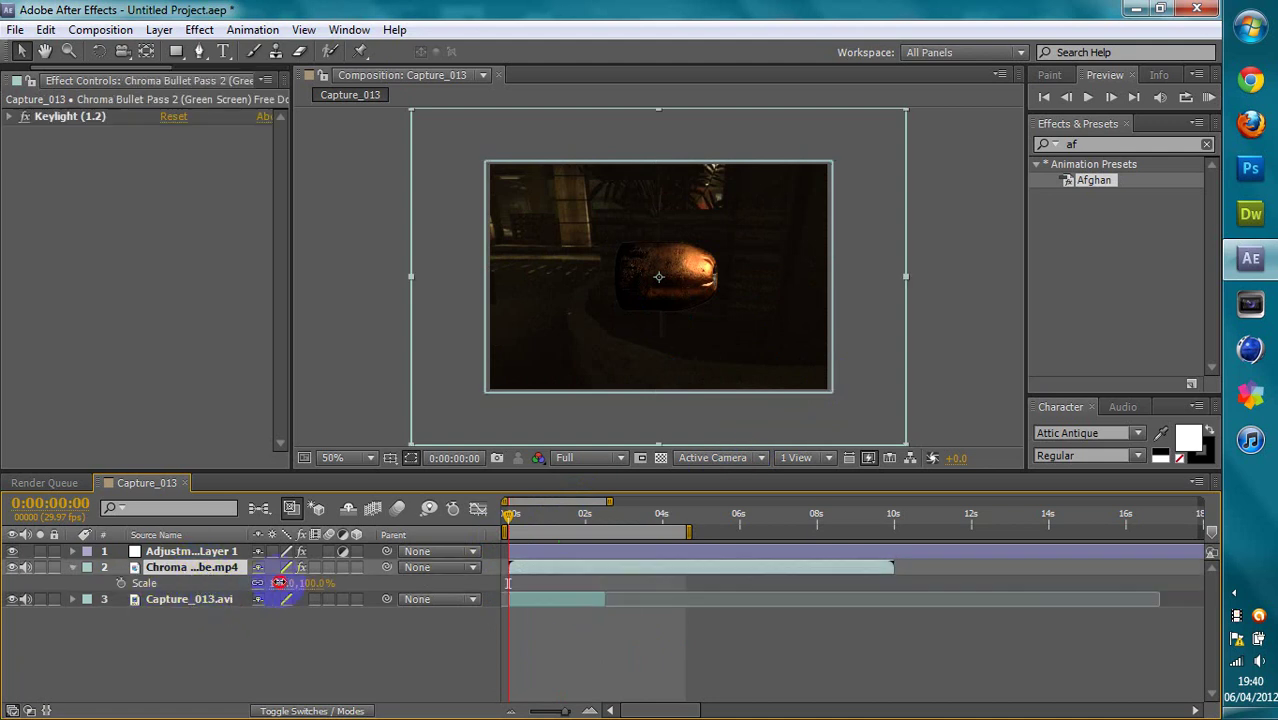
pyautogui.moveTo(278, 583); pyautogui.dragTo(217, 568)
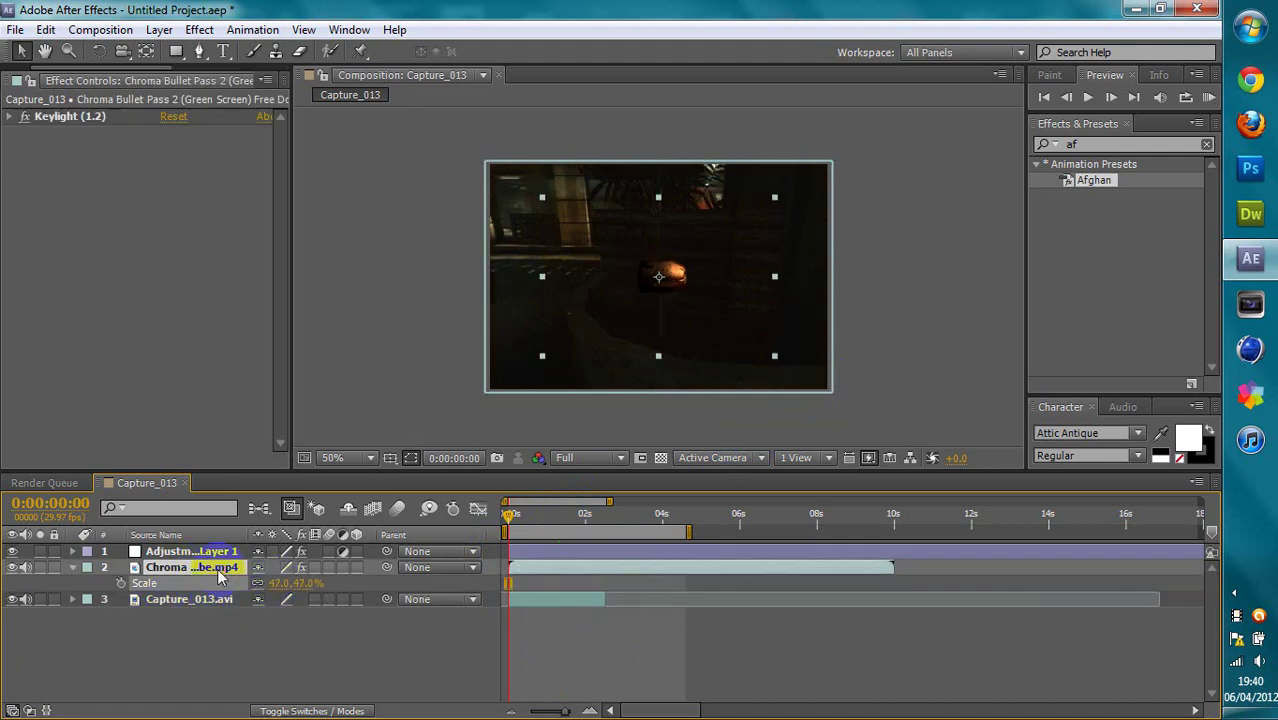
pyautogui.moveTo(582, 333); pyautogui.dragTo(622, 306)
pyautogui.click(885, 356)
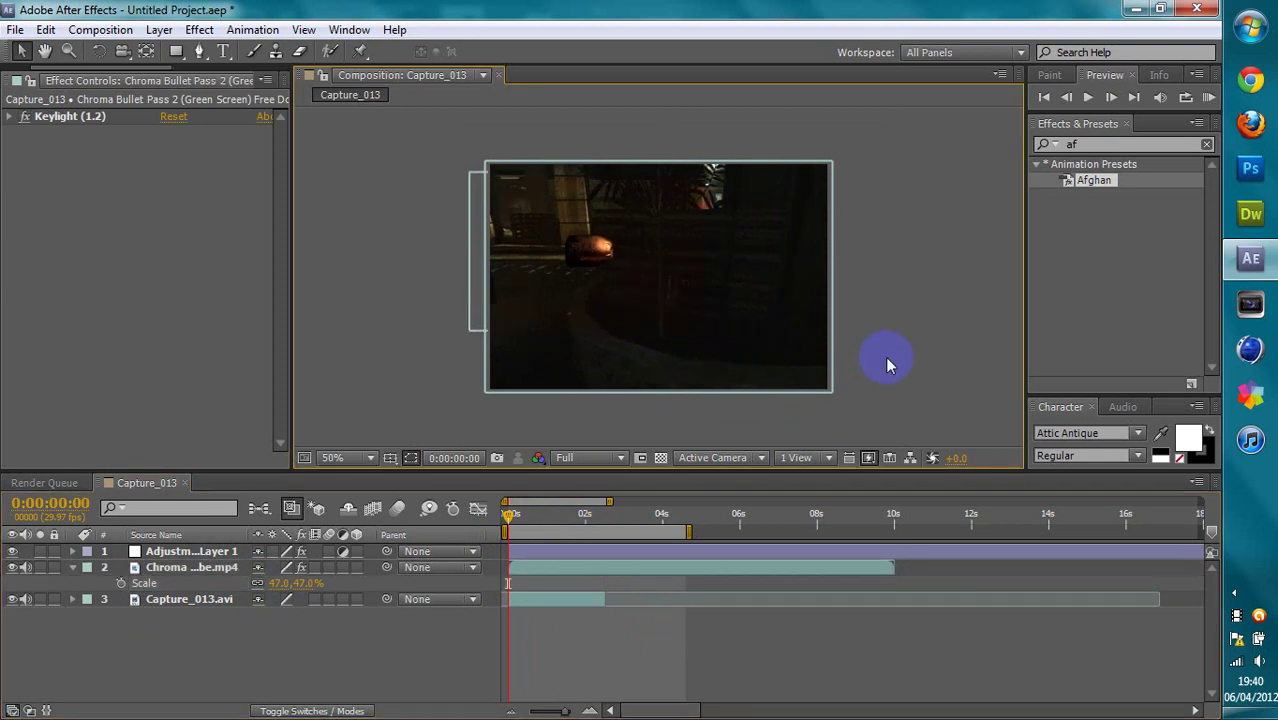
pyautogui.click(653, 314)
pyautogui.click(471, 252)
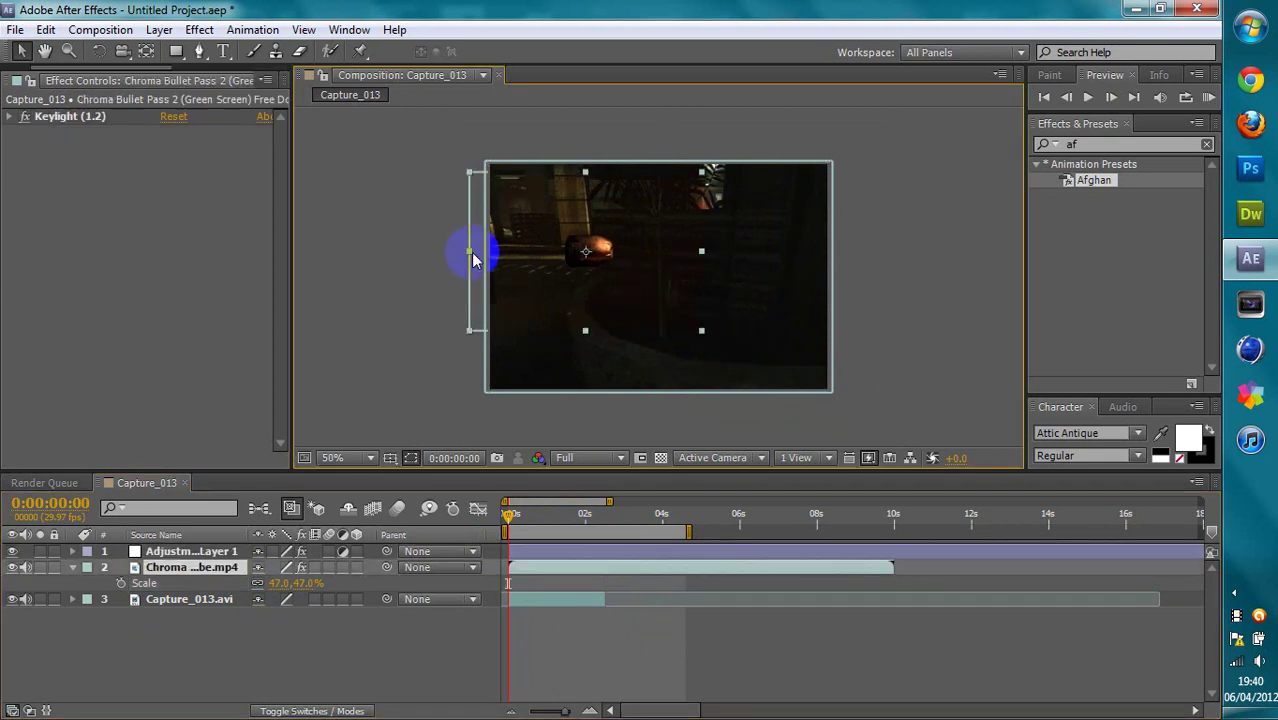
# - Resize the bullet from its corner handle to 89.0, 70.9% scale in the left half
pyautogui.moveTo(701, 330); pyautogui.dragTo(973, 508)
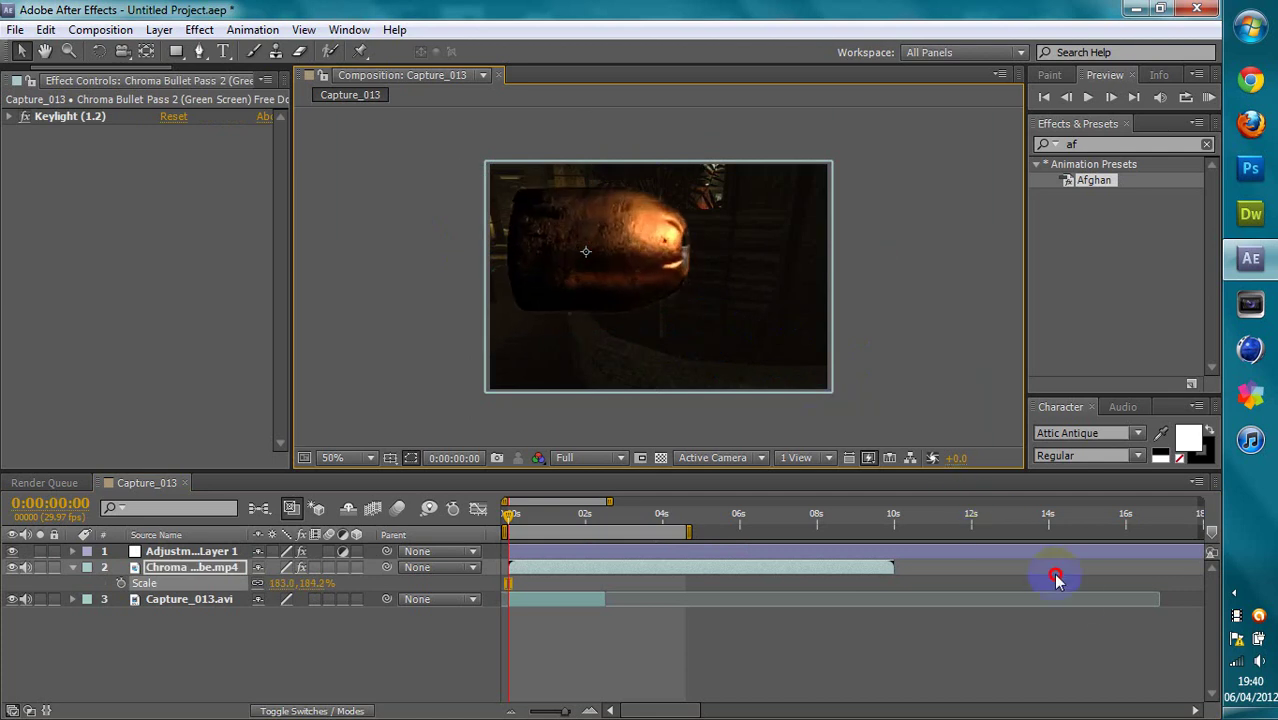
pyautogui.moveTo(1057, 580); pyautogui.dragTo(808, 375)
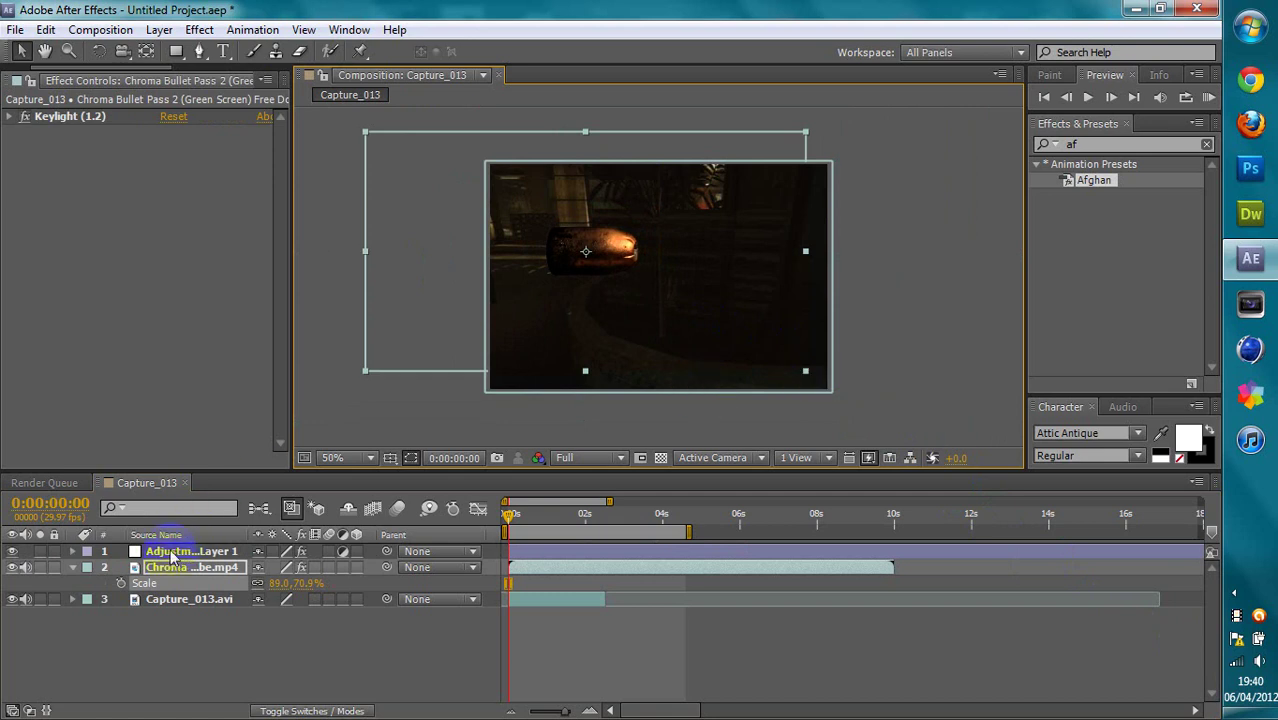
pyautogui.moveTo(172, 553)
pyautogui.mouseDown()
pyautogui.moveTo(175, 580)
pyautogui.moveTo(172, 548)
pyautogui.mouseUp()
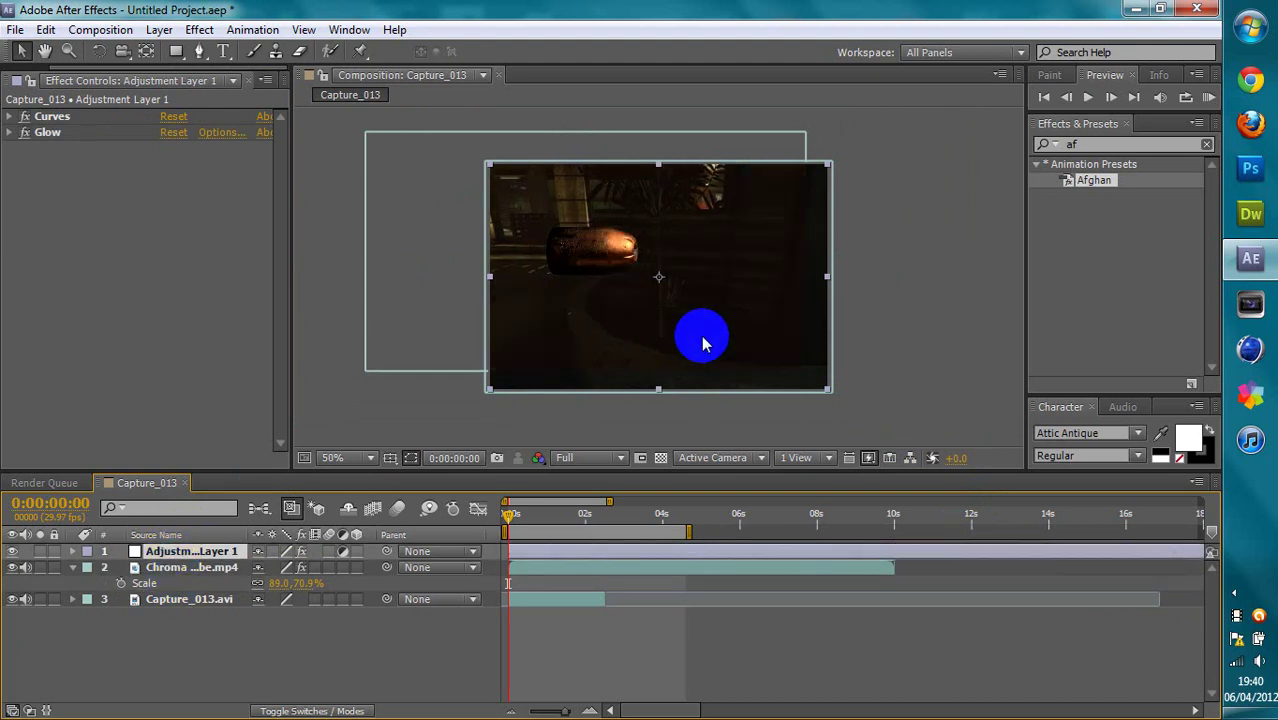
pyautogui.click(188, 567)
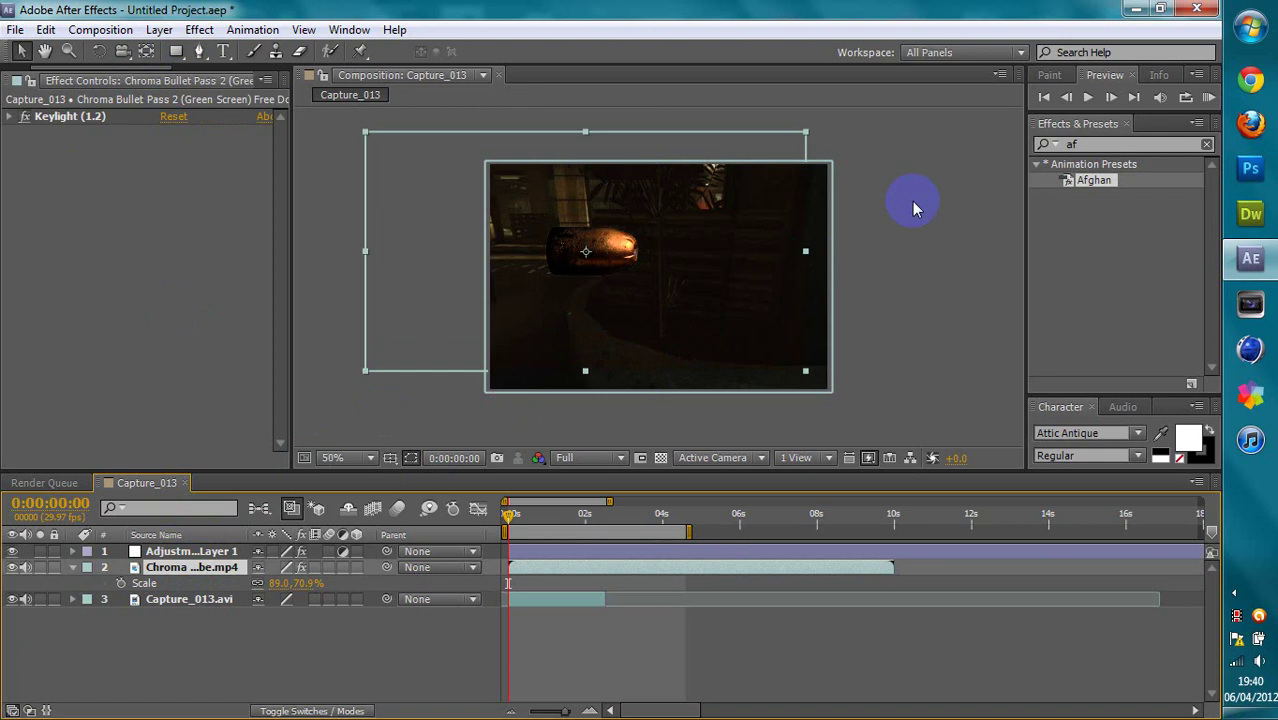
pyautogui.click(1100, 145)
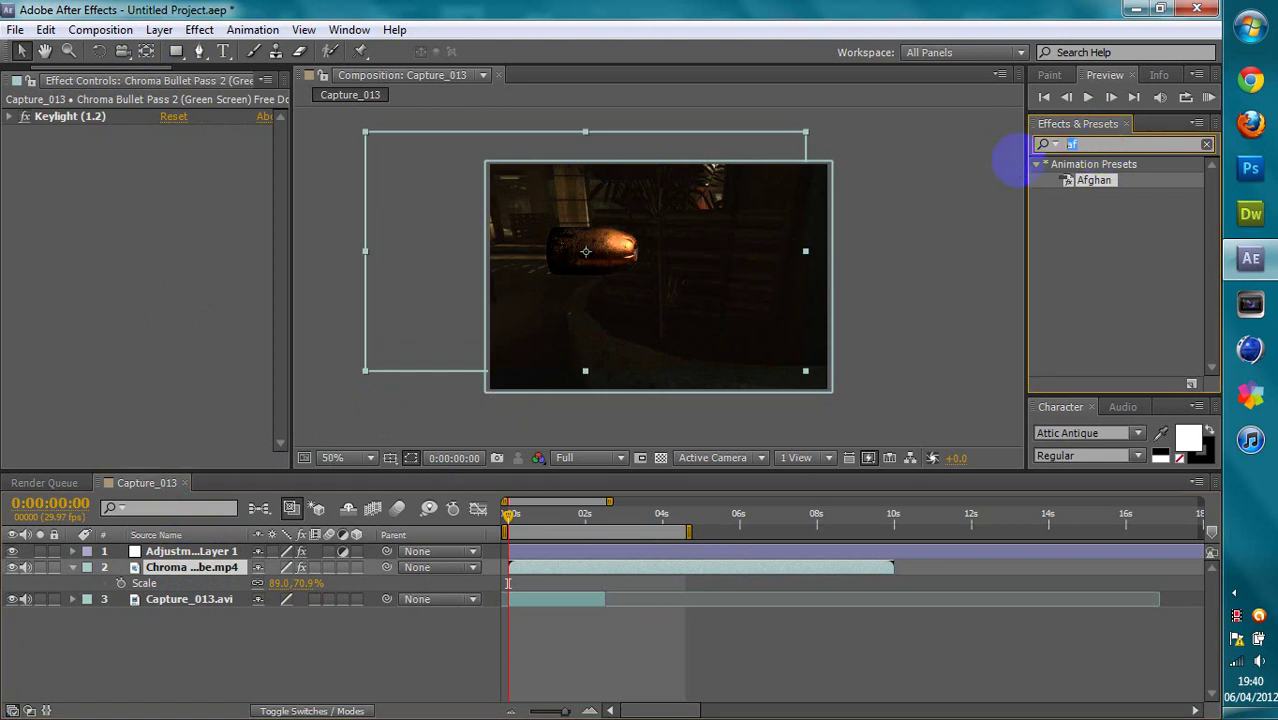
# - Apply a Levels effect to the bullet layer and raise Input Black to 16.0
pyautogui.write('level')
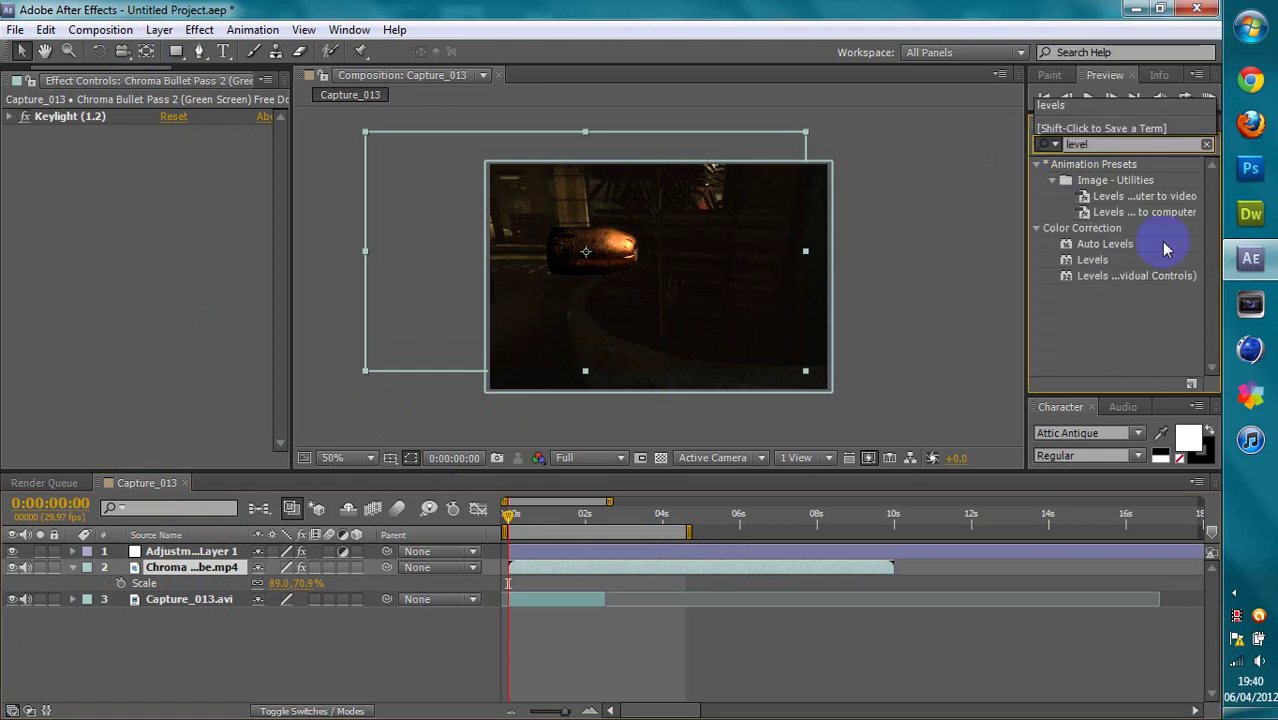
pyautogui.moveTo(1092, 259); pyautogui.dragTo(232, 572)
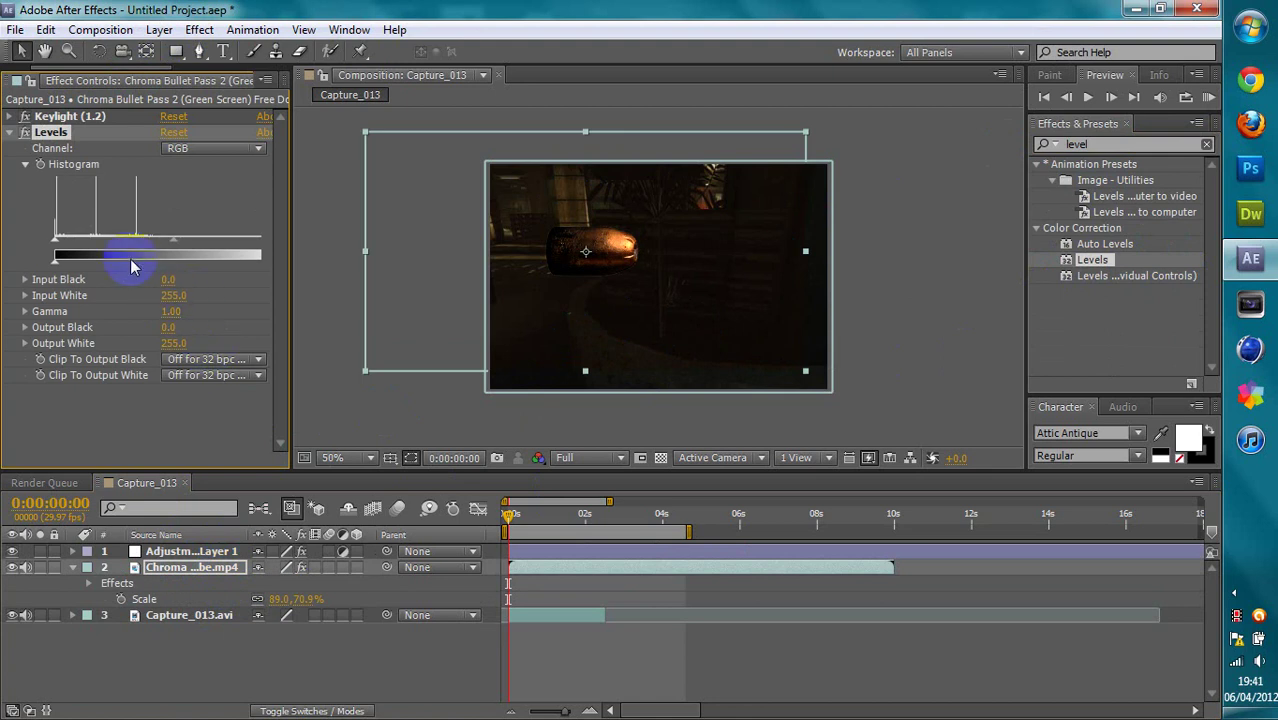
pyautogui.moveTo(136, 265); pyautogui.dragTo(77, 254)
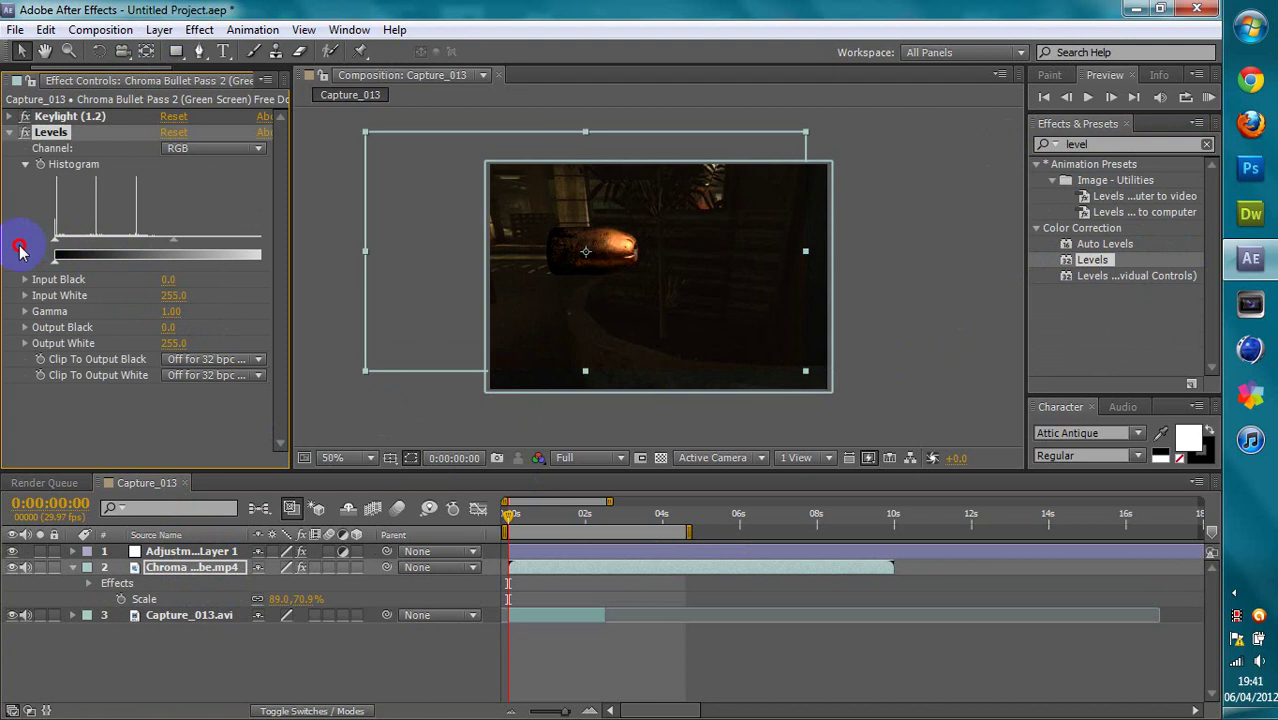
pyautogui.moveTo(20, 250); pyautogui.dragTo(42, 205)
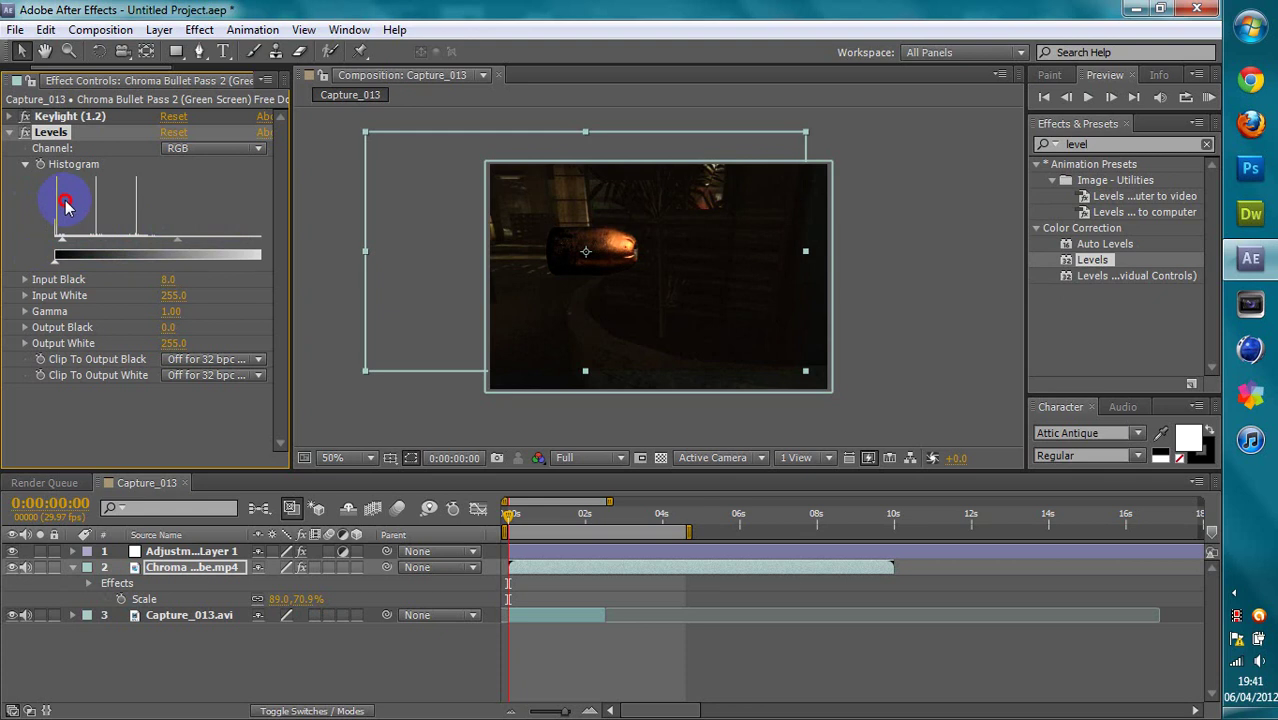
# - Switch the Levels channel from Alpha back to RGB and collapse the bullet layer's properties
pyautogui.click(213, 148)
pyautogui.click(224, 250)
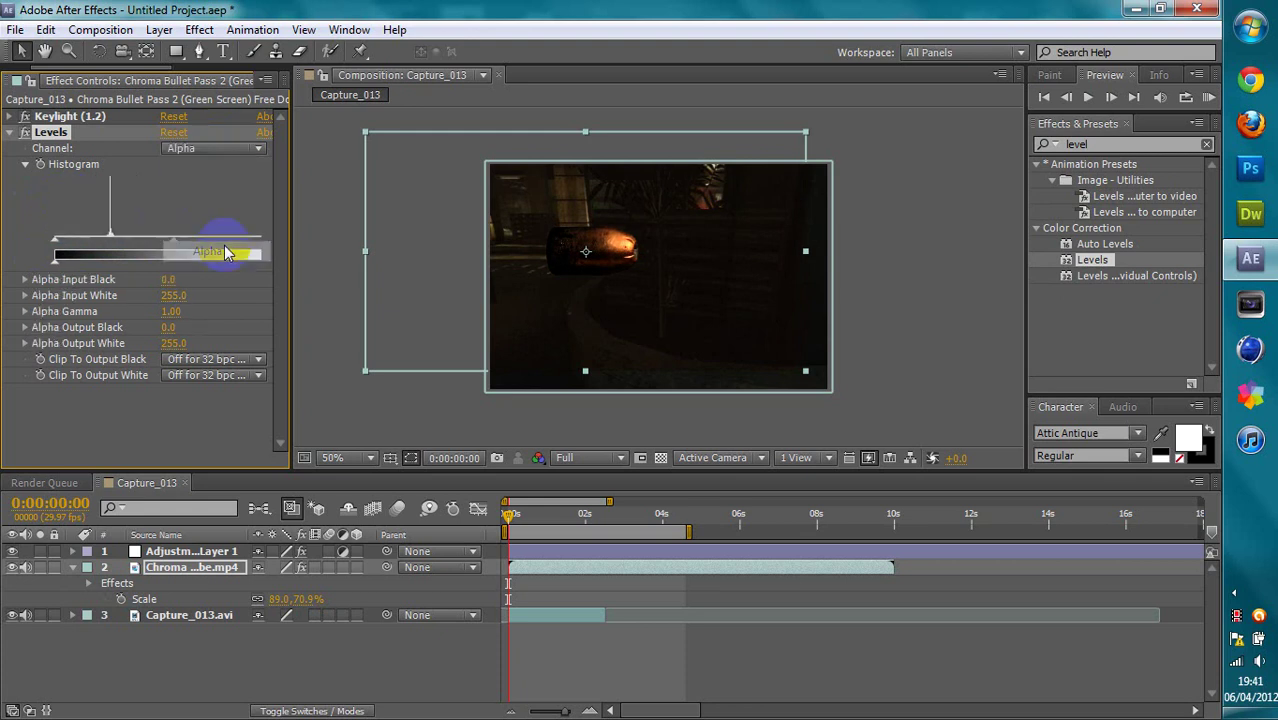
pyautogui.click(205, 149)
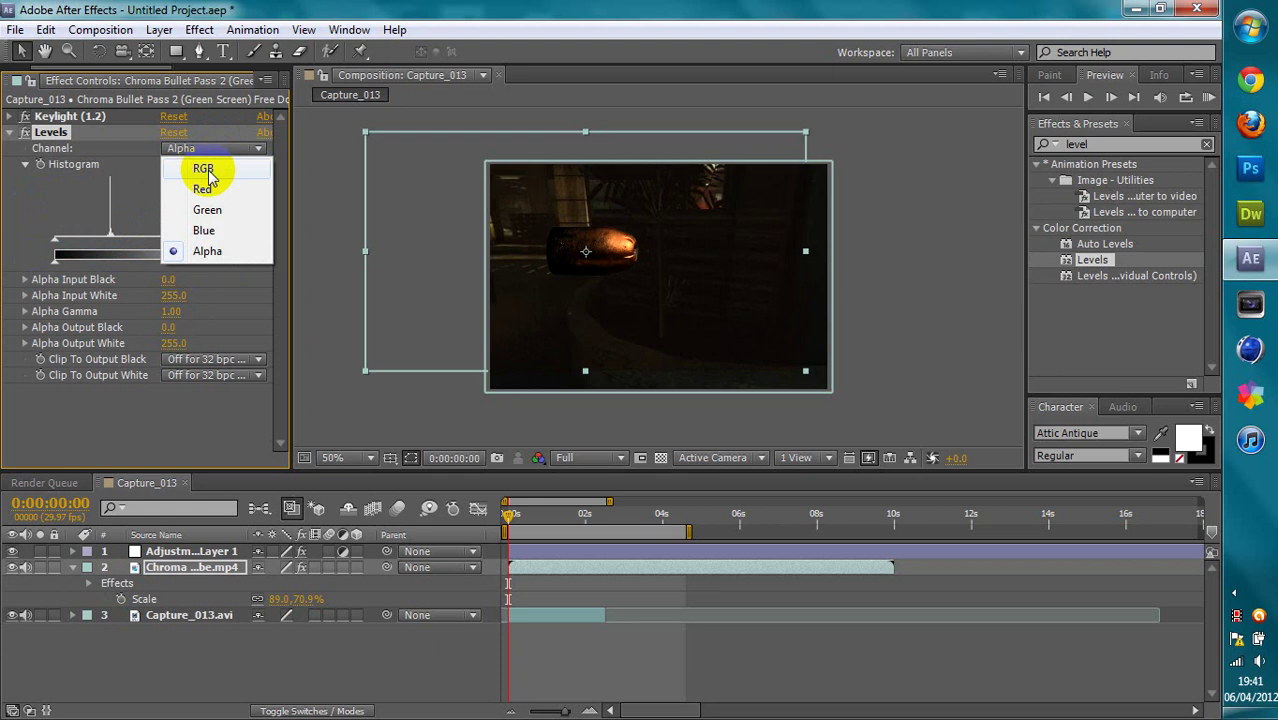
pyautogui.click(205, 165)
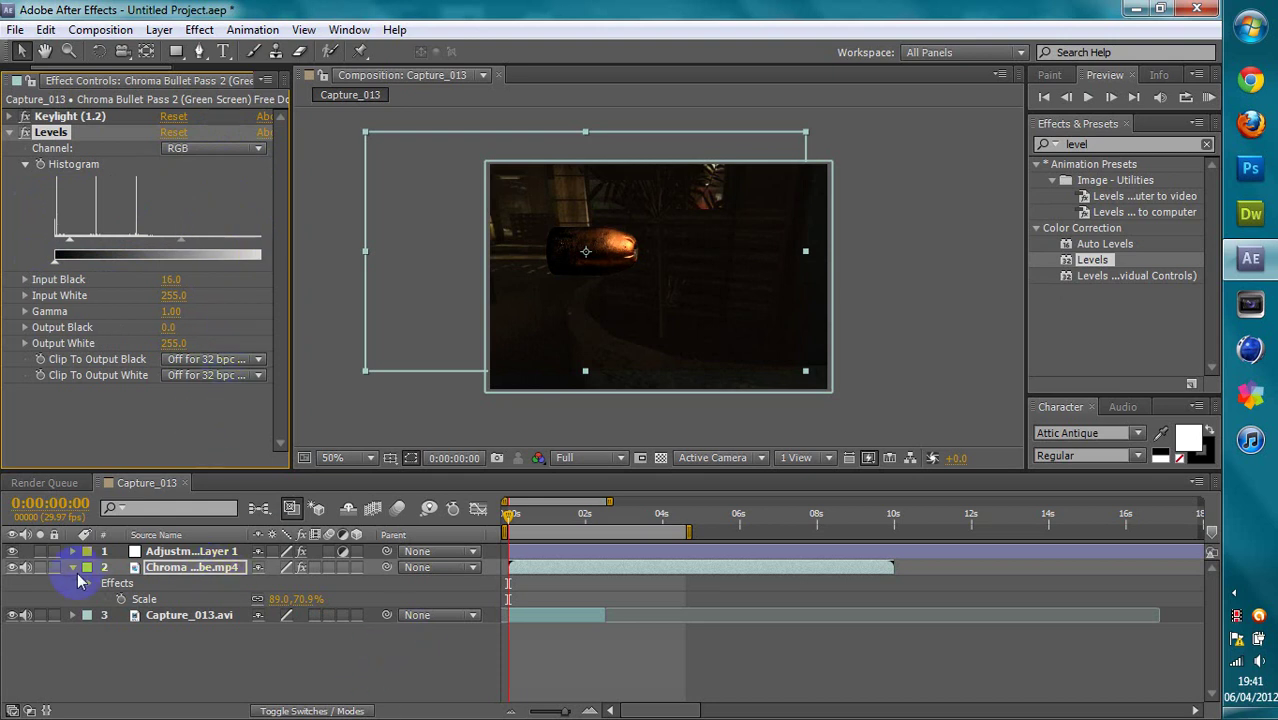
pyautogui.click(87, 568)
pyautogui.click(765, 322)
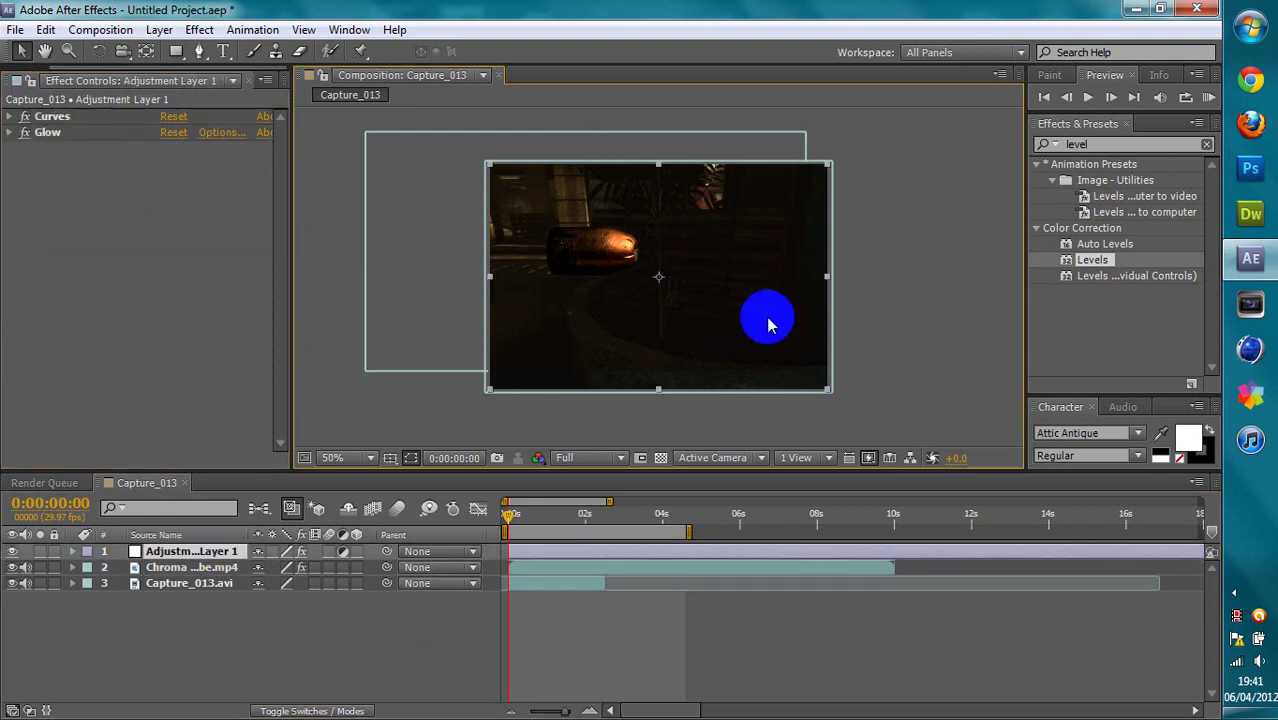
# - Create a new black solid layer with default settings via Layer > New > Solid
pyautogui.click(643, 196)
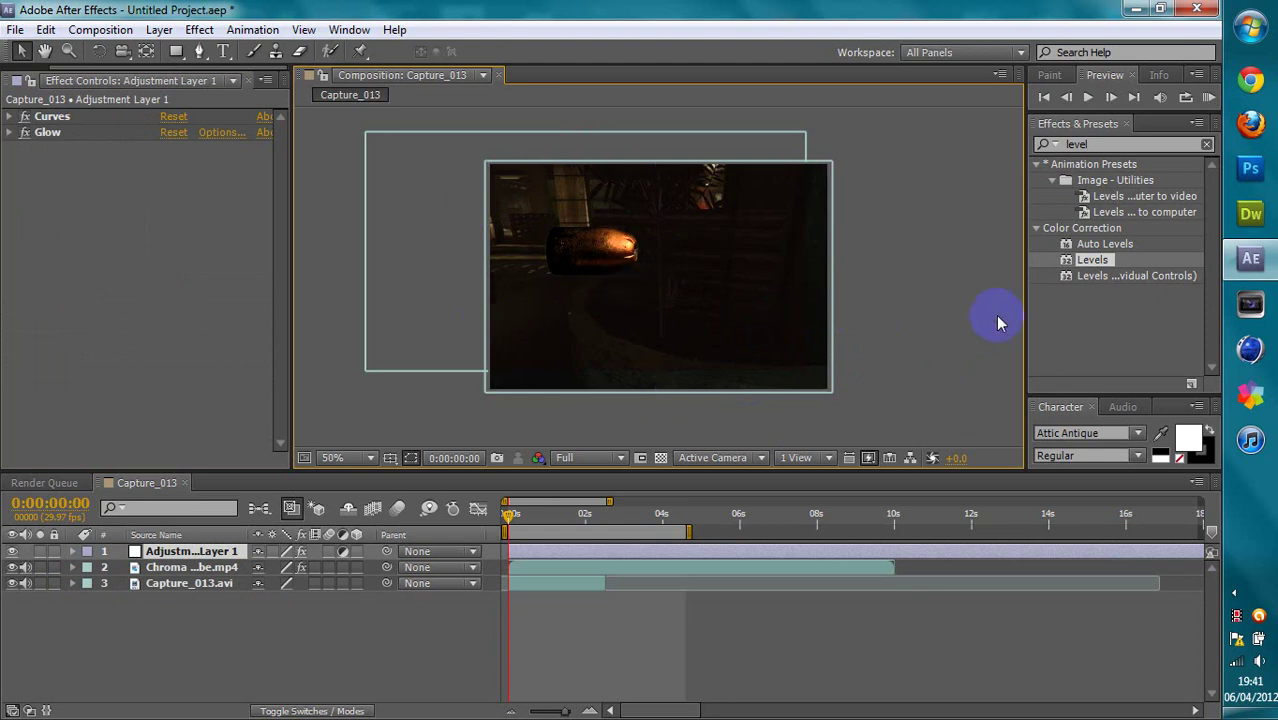
pyautogui.click(769, 392)
pyautogui.click(199, 29)
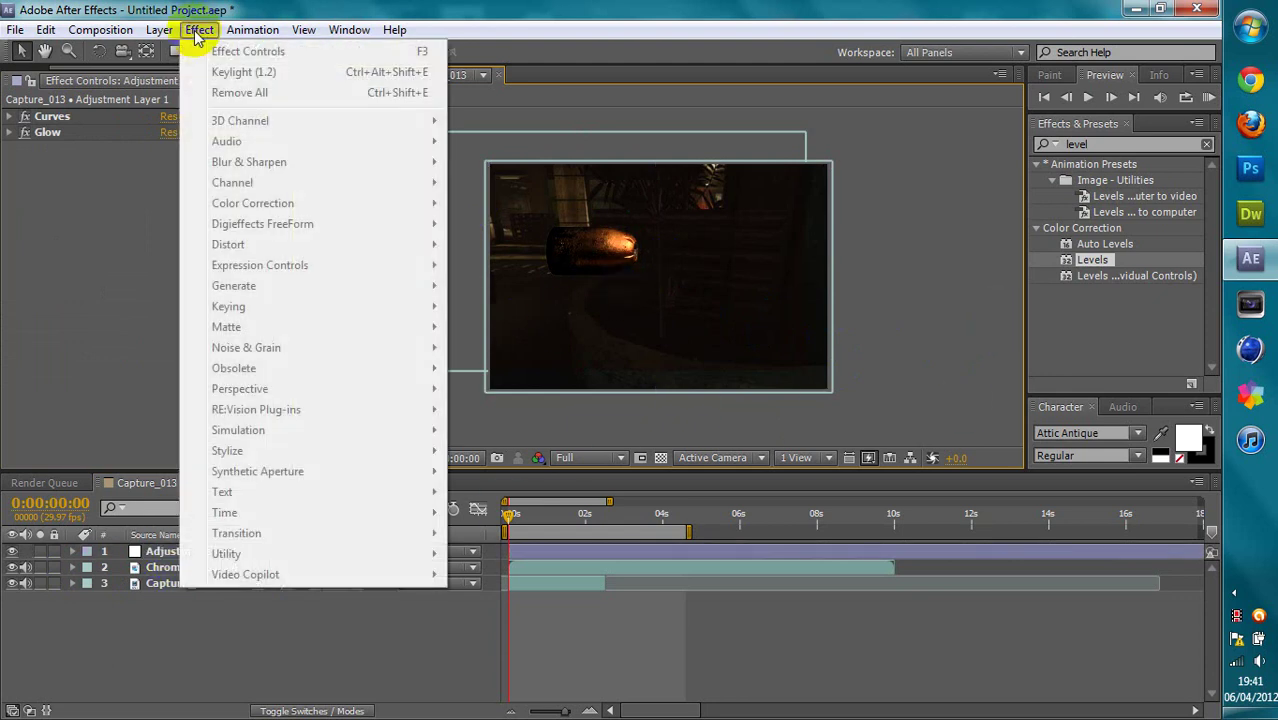
pyautogui.moveTo(159, 29)
pyautogui.moveTo(266, 35)
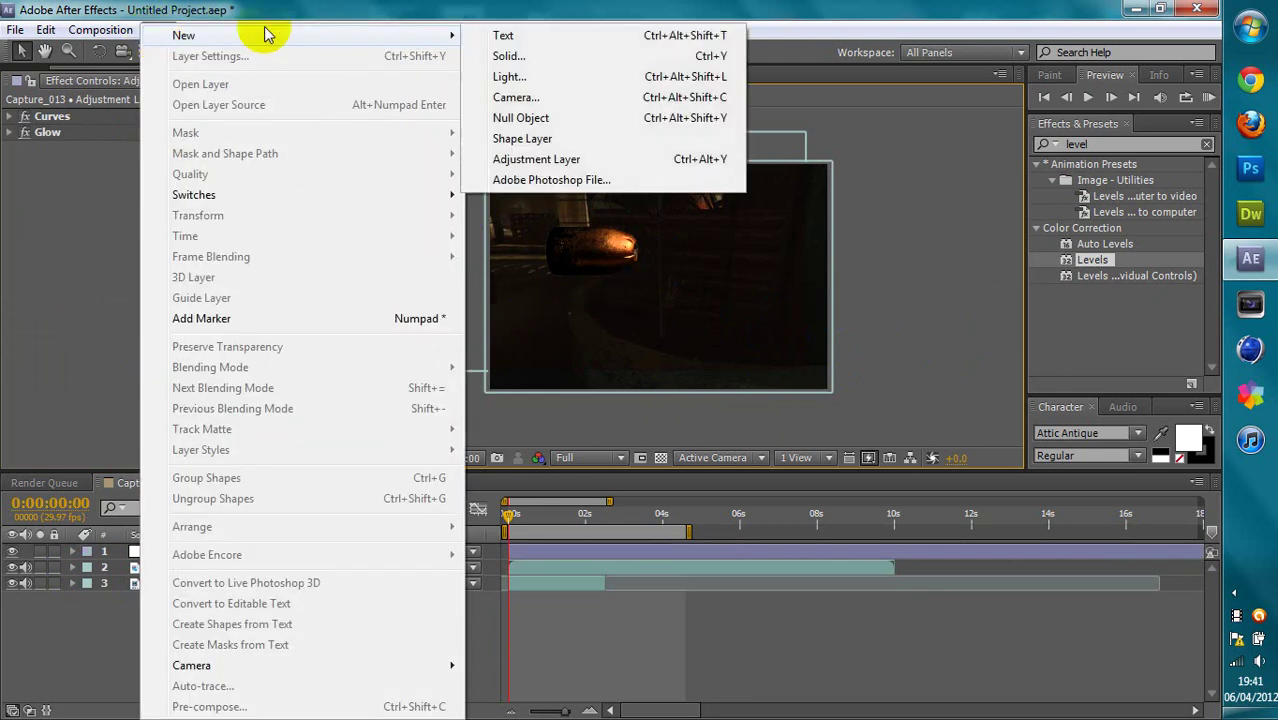
pyautogui.click(543, 56)
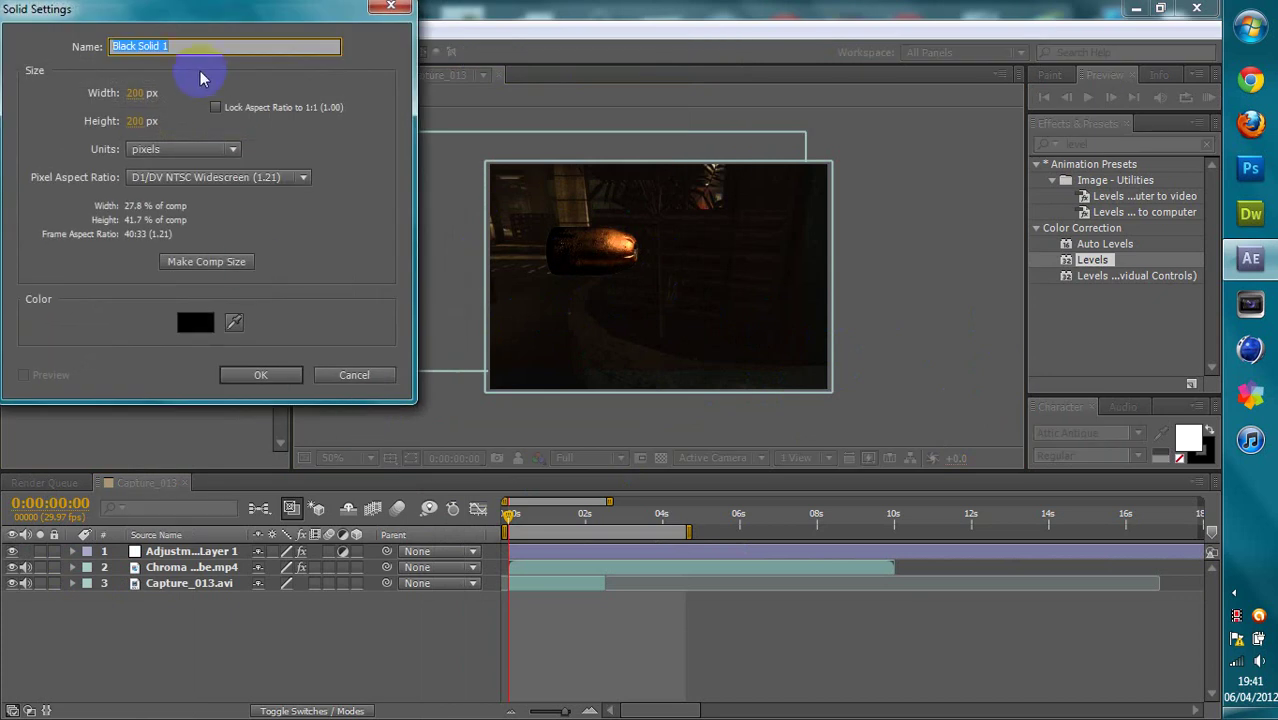
pyautogui.click(260, 374)
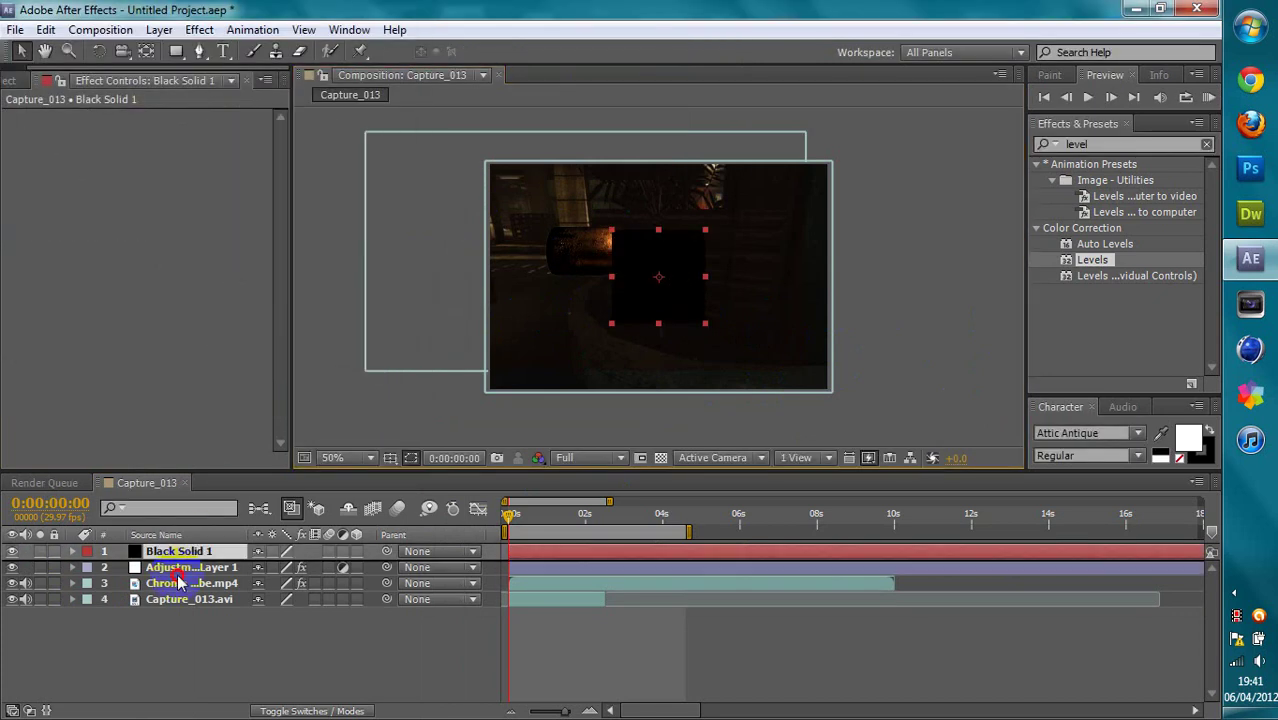
pyautogui.moveTo(185, 551)
pyautogui.mouseDown()
pyautogui.moveTo(176, 583)
pyautogui.moveTo(188, 549)
pyautogui.mouseUp()
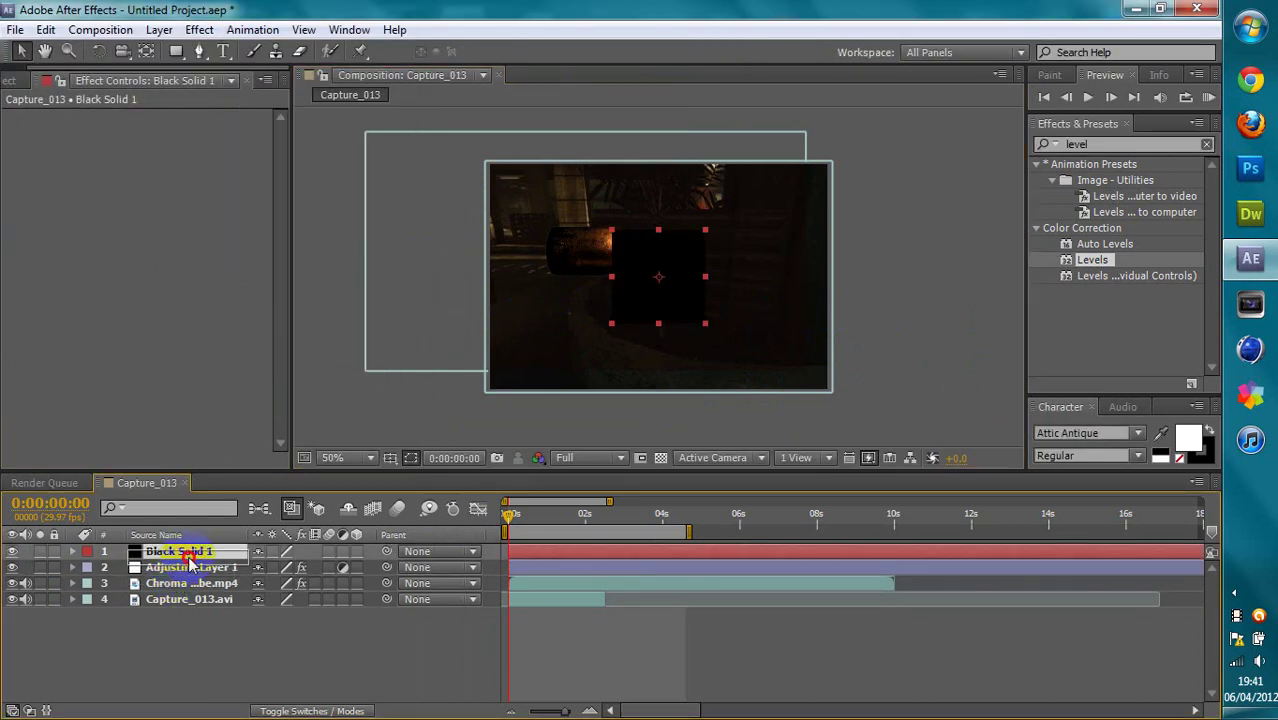
# - Apply Video Copilot Optical Flares to the black solid and stretch the solid to fill the frame
pyautogui.click(181, 309)
pyautogui.click(201, 46)
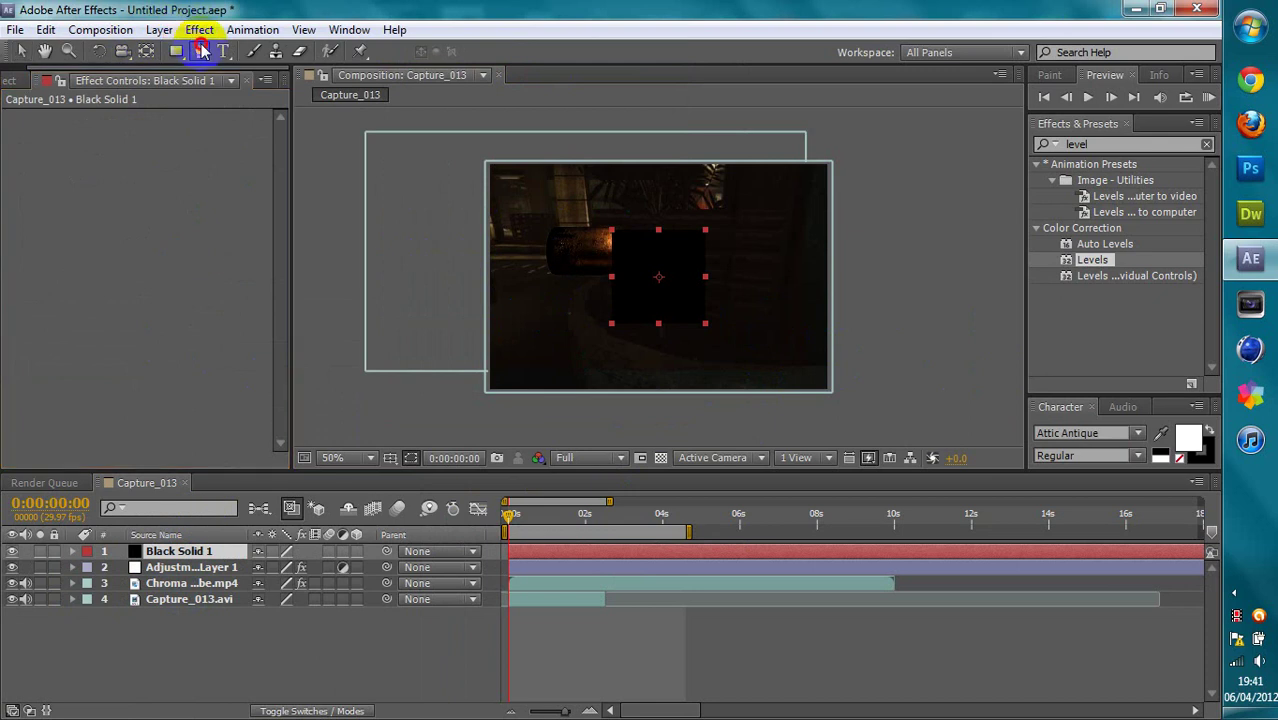
pyautogui.click(200, 29)
pyautogui.moveTo(419, 572)
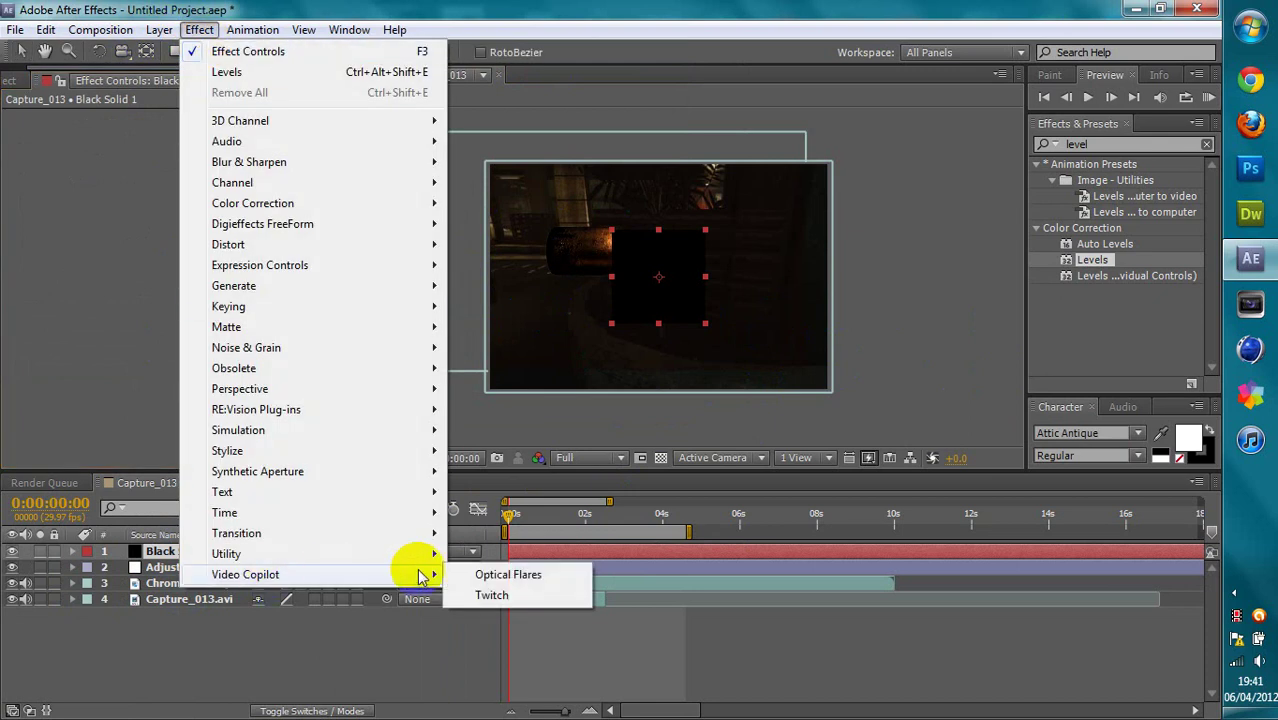
pyautogui.click(507, 578)
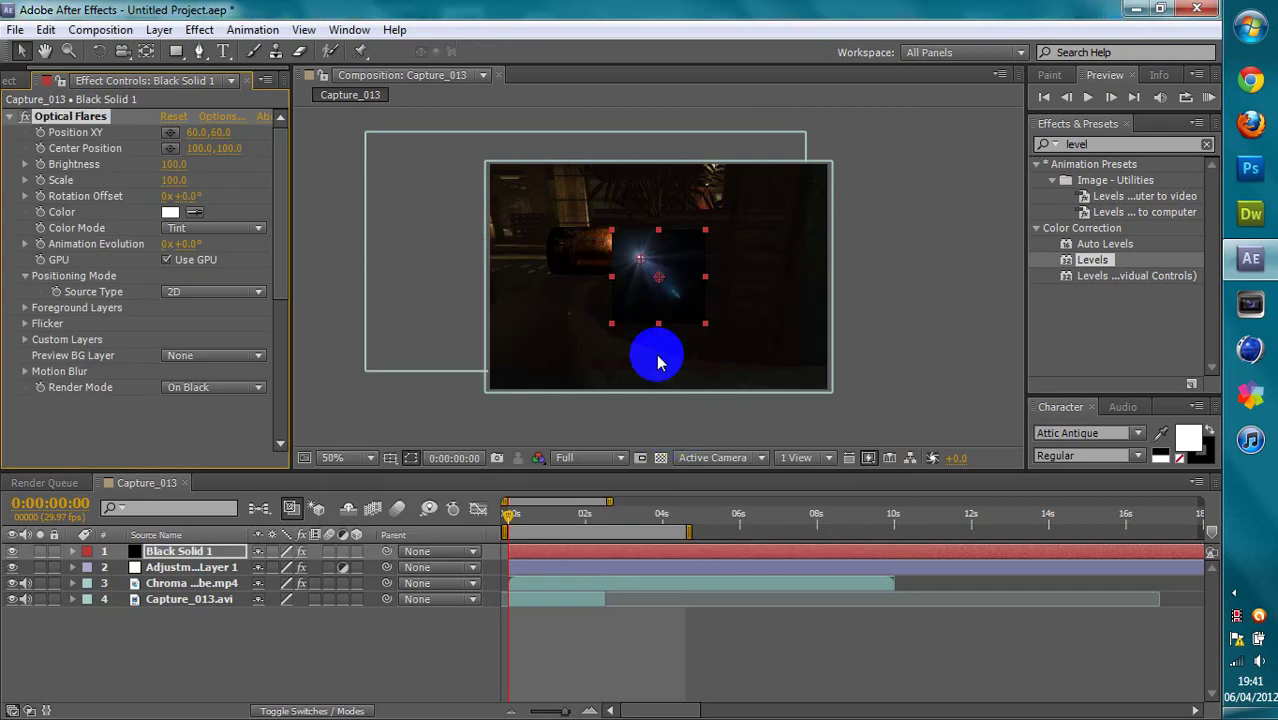
pyautogui.moveTo(714, 332)
pyautogui.mouseDown()
pyautogui.moveTo(836, 390)
pyautogui.moveTo(827, 380)
pyautogui.moveTo(831, 397)
pyautogui.mouseUp()
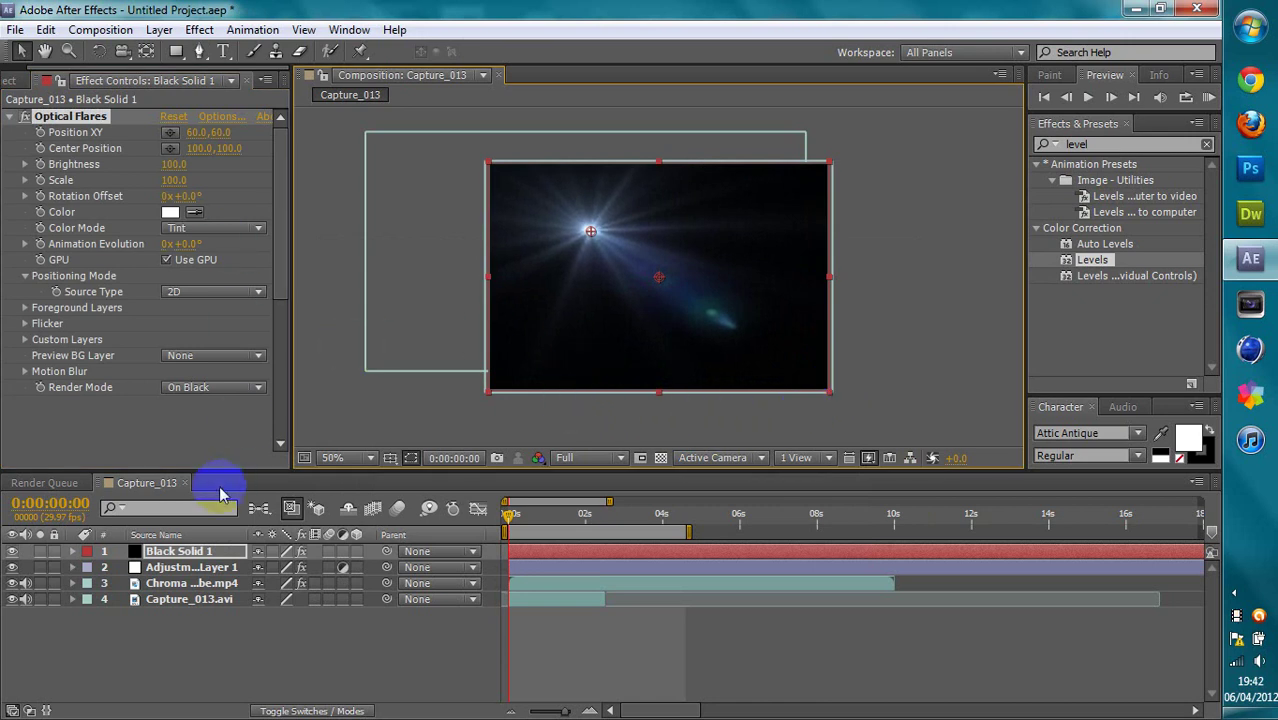
# - Set Optical Flares to no preview background and Render Mode On Transparent
pyautogui.click(215, 357)
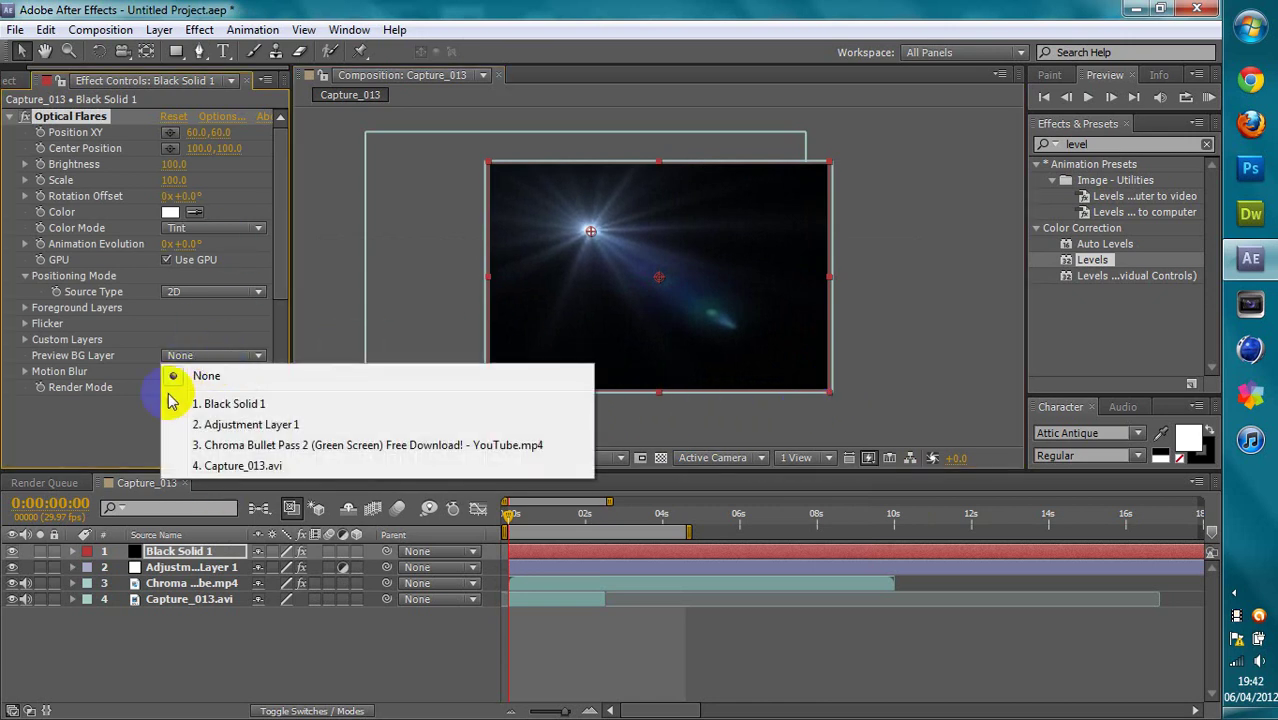
pyautogui.click(171, 371)
pyautogui.click(206, 389)
pyautogui.click(231, 428)
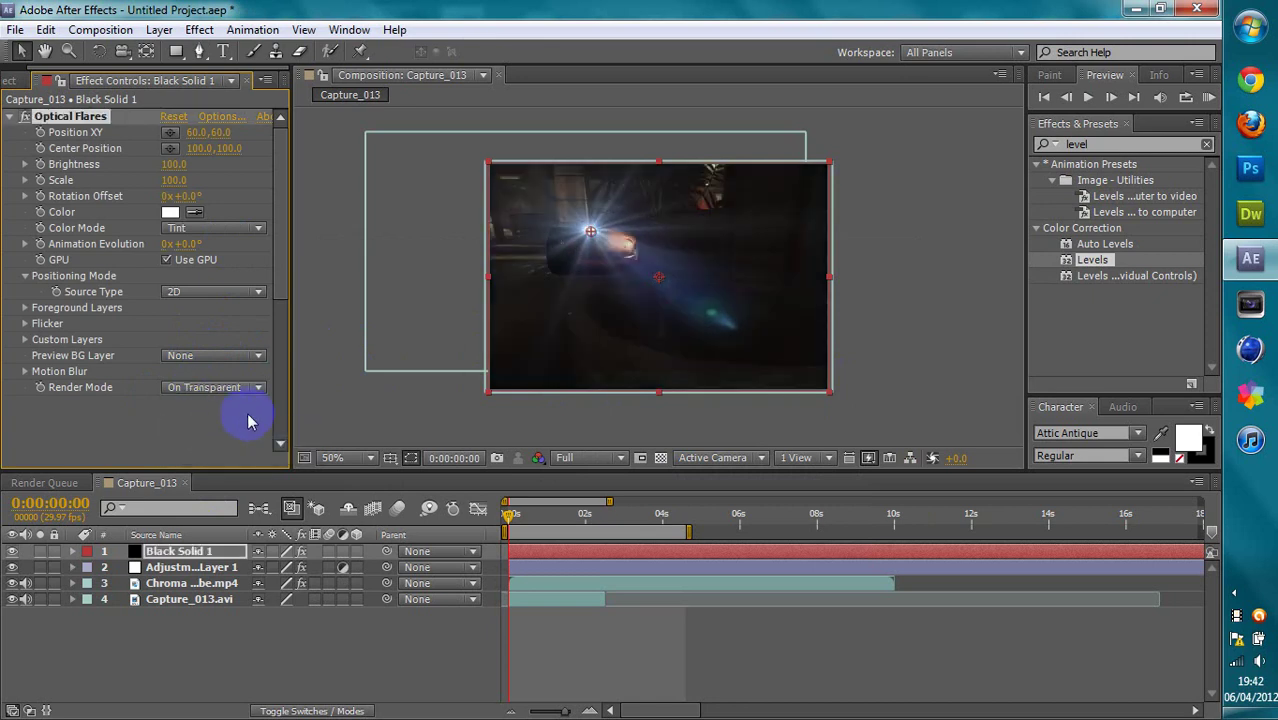
# - Place the flare centre on the bullet tip and keyframe its Position XY to follow the bullet
pyautogui.moveTo(591, 233); pyautogui.dragTo(635, 253)
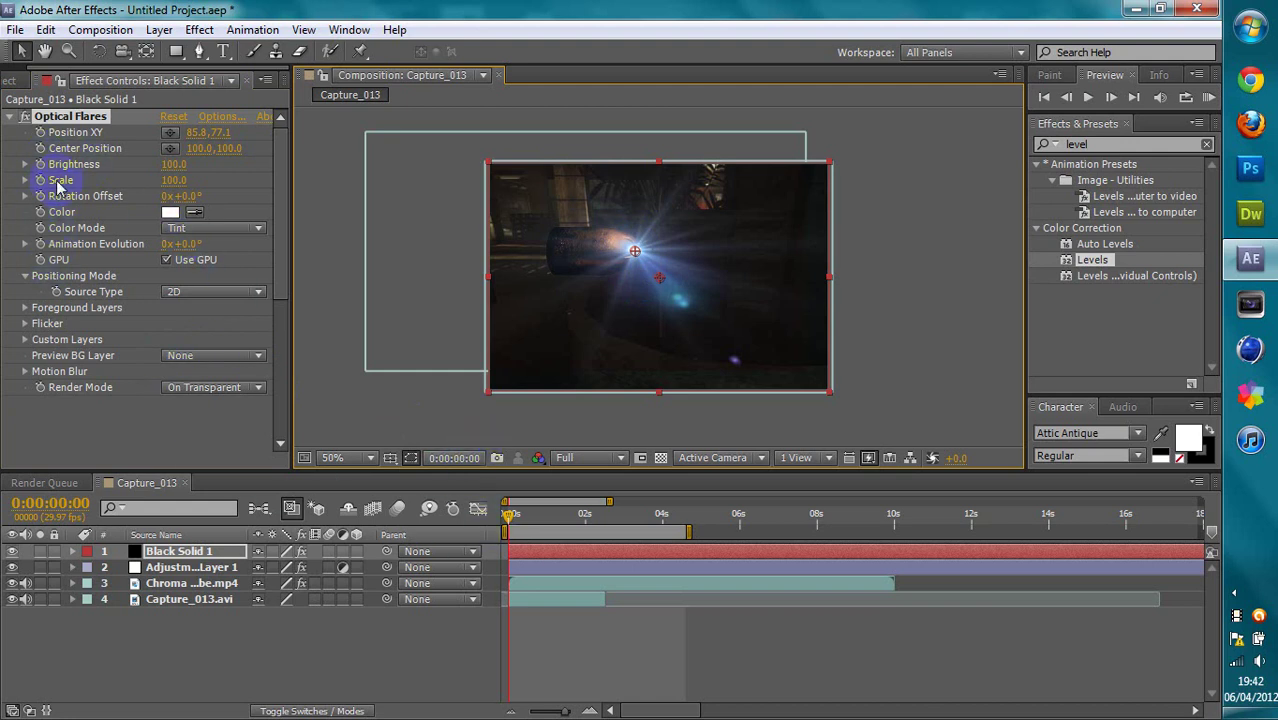
pyautogui.click(38, 134)
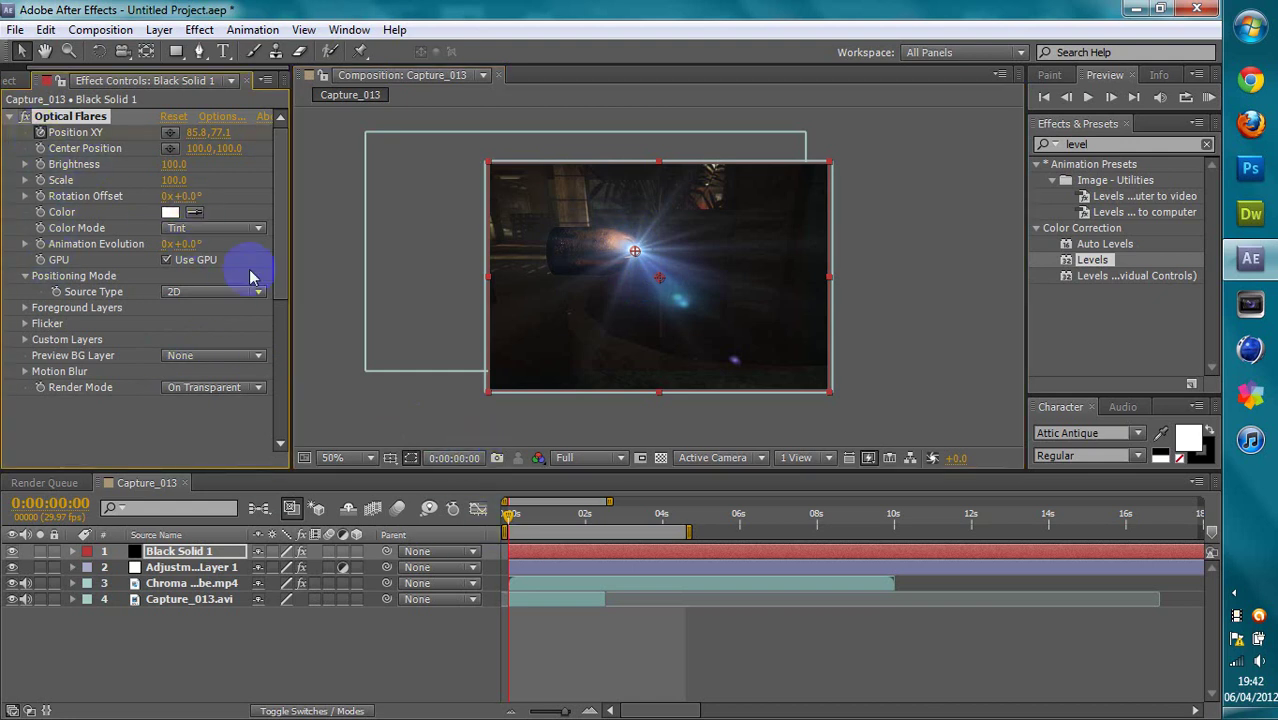
pyautogui.moveTo(507, 520); pyautogui.dragTo(601, 521)
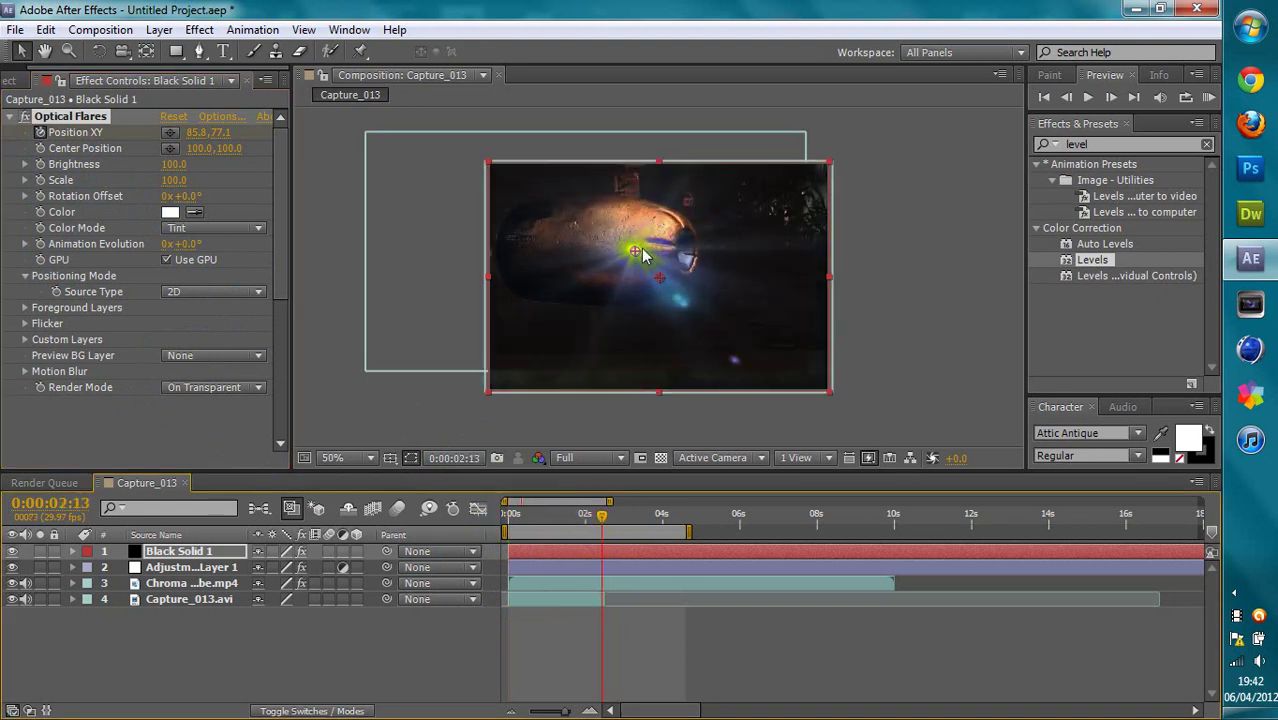
pyautogui.moveTo(637, 256); pyautogui.dragTo(686, 252)
pyautogui.moveTo(600, 510); pyautogui.dragTo(508, 517)
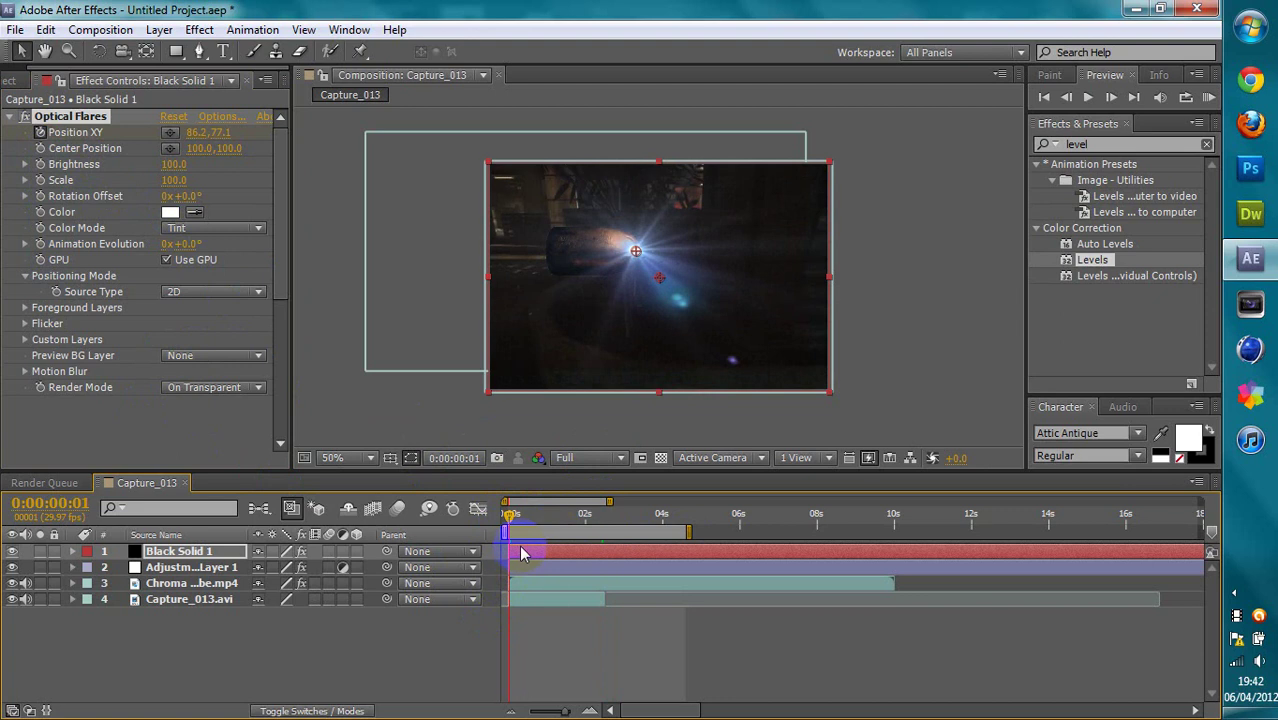
pyautogui.moveTo(510, 522); pyautogui.dragTo(505, 519)
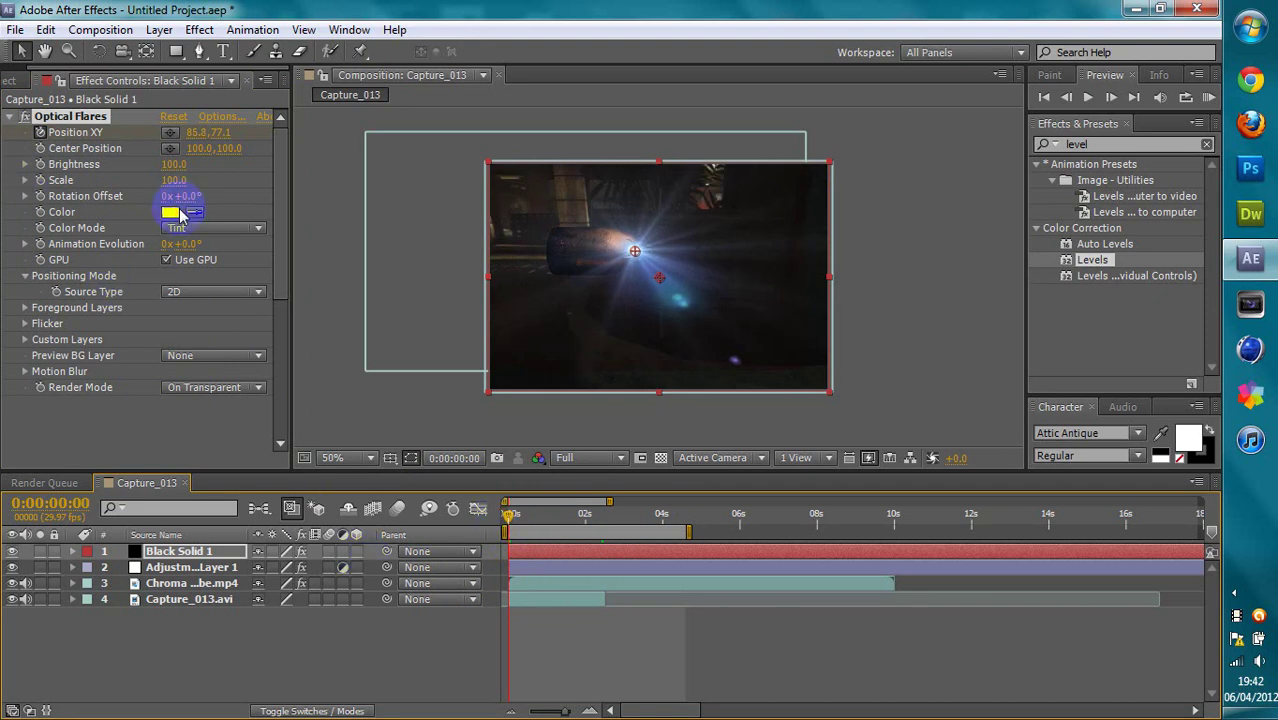
# - Set the Optical Flares colour to pure red FF0000
pyautogui.click(181, 215)
pyautogui.moveTo(278, 185); pyautogui.dragTo(278, 48)
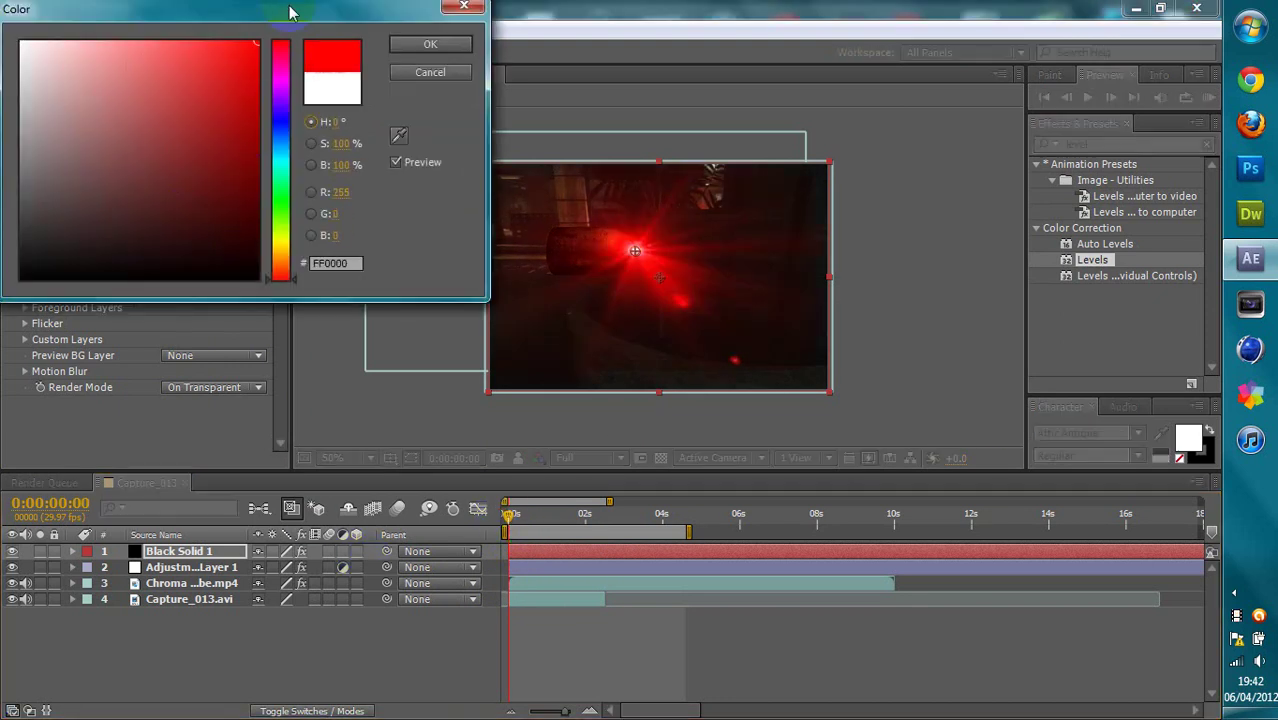
pyautogui.click(415, 44)
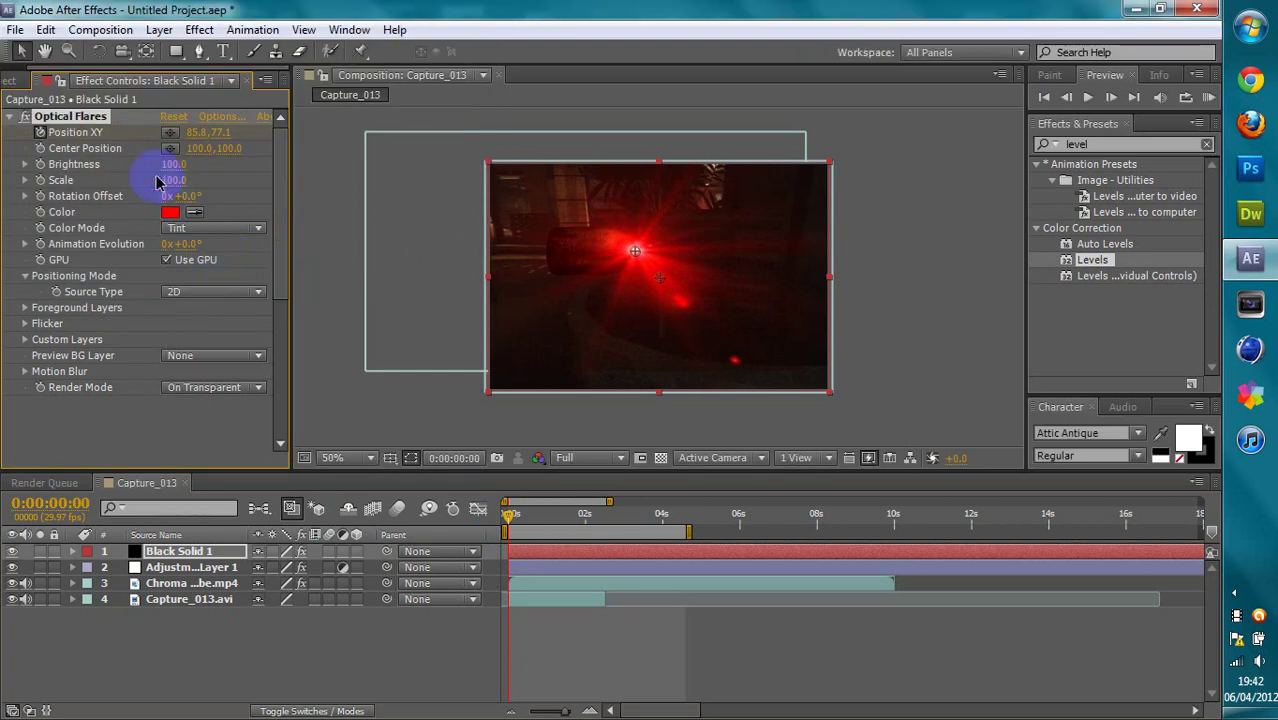
# - Set the flare Scale to 50 and Brightness to 100, then preview the glowing bullet tip
pyautogui.moveTo(166, 180); pyautogui.dragTo(172, 184)
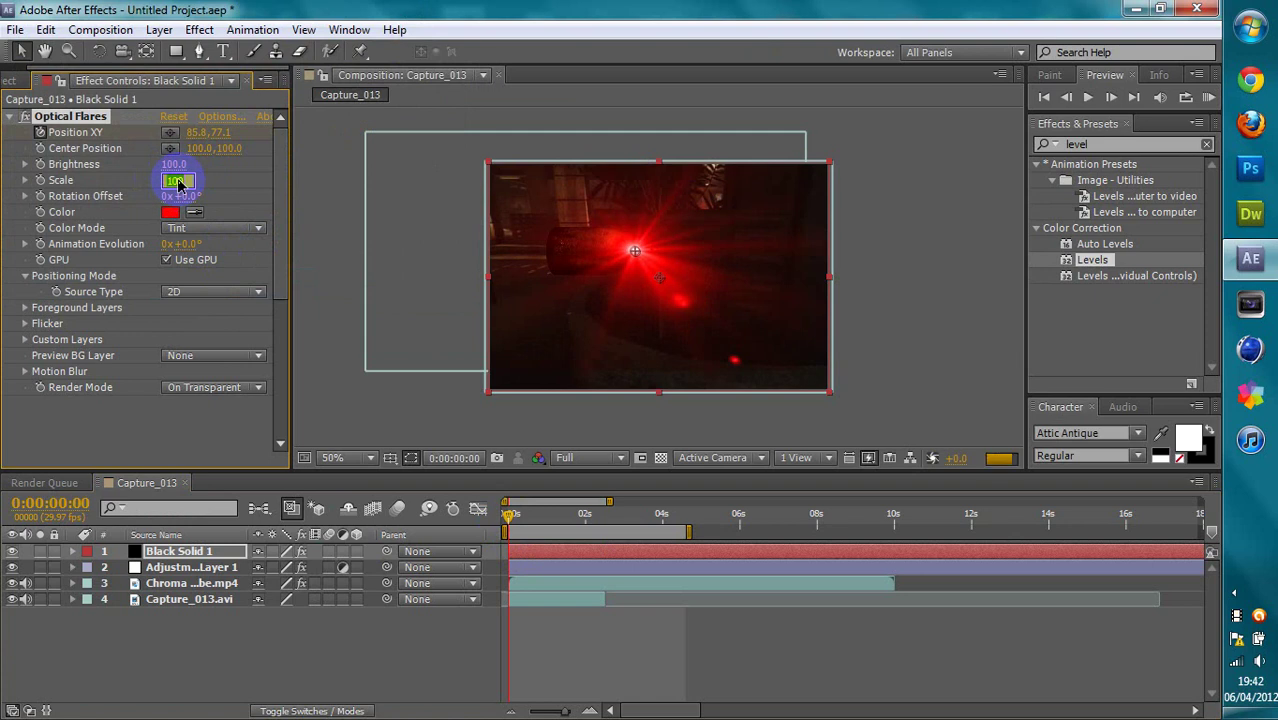
pyautogui.write('60')
pyautogui.press('Return')
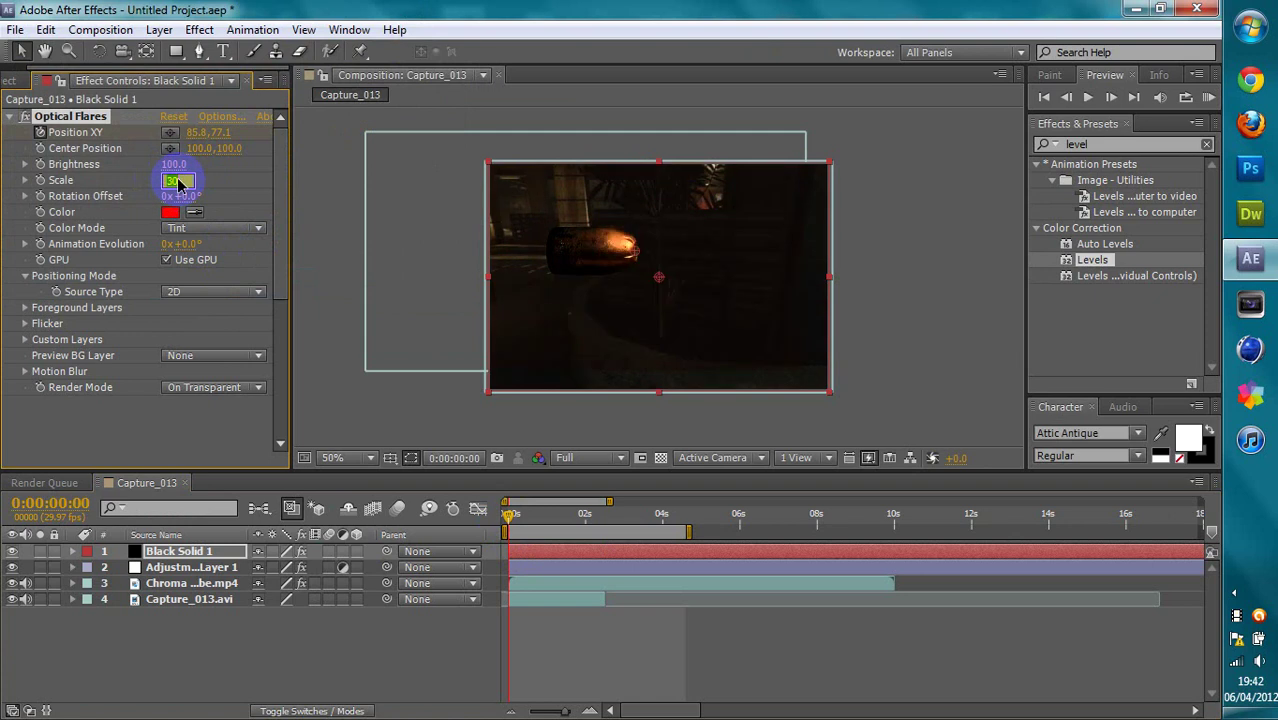
pyautogui.write('40')
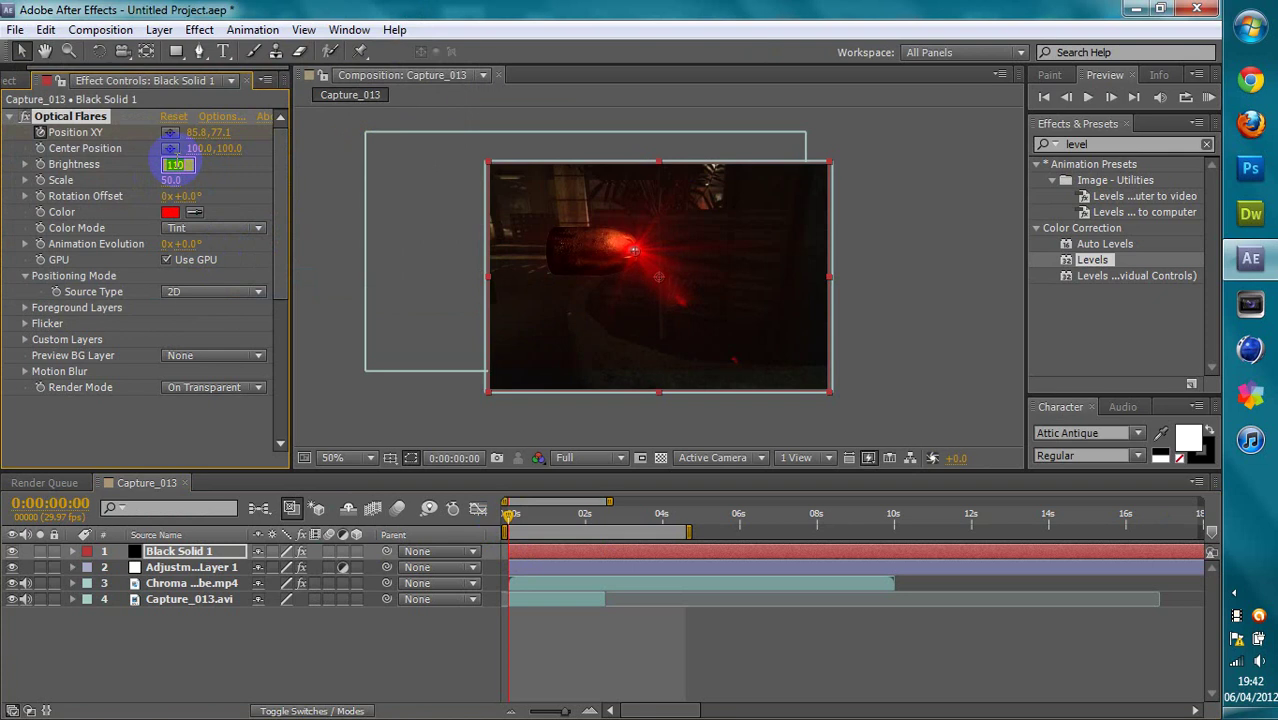
pyautogui.write('70')
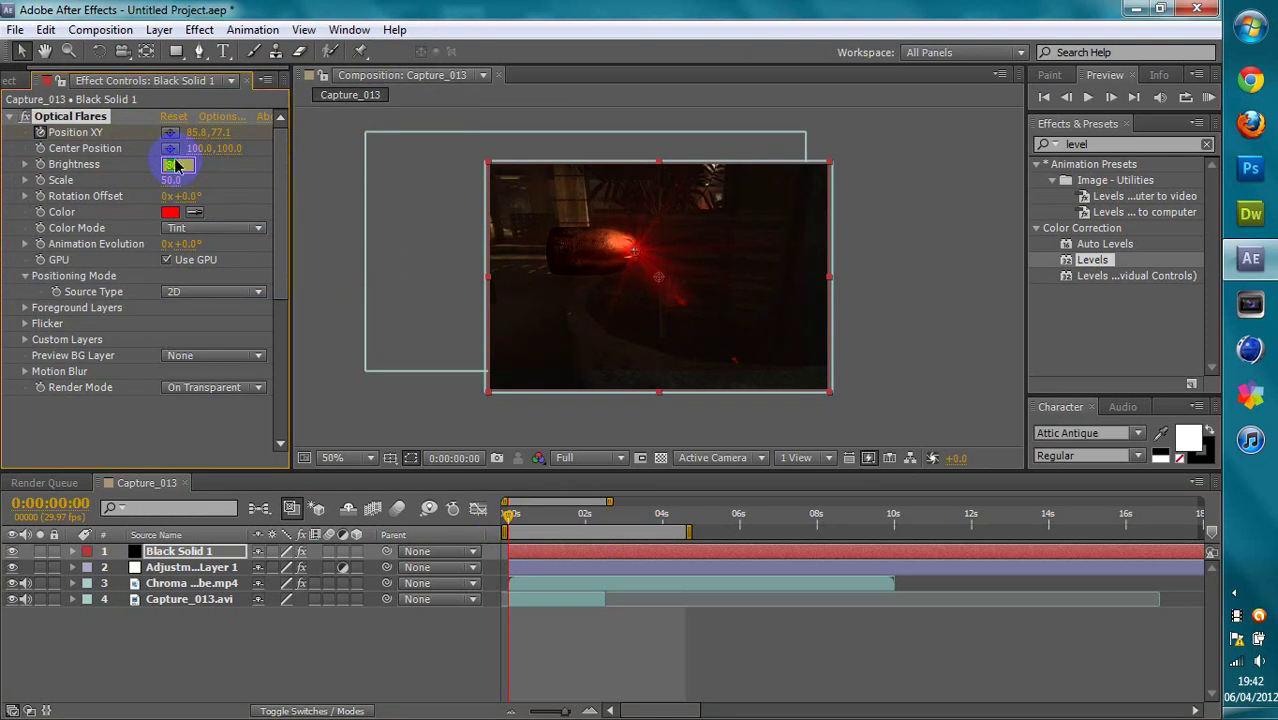
pyautogui.write('100')
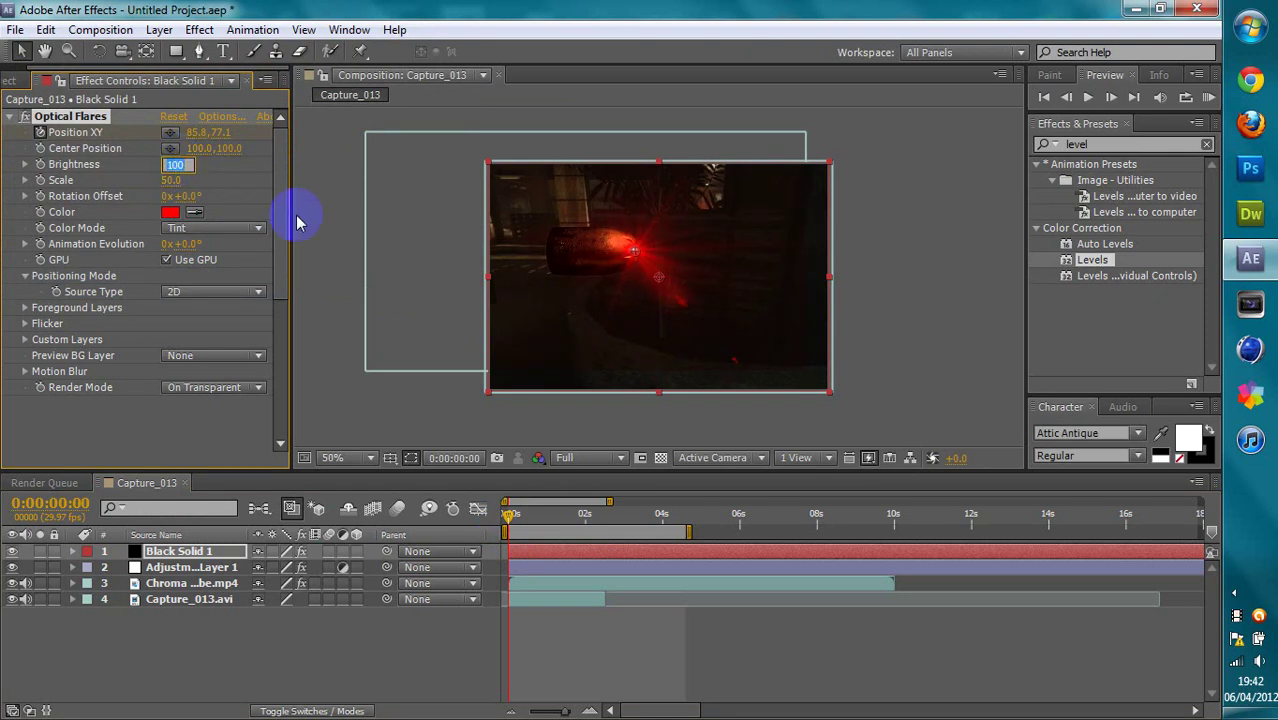
pyautogui.click(247, 418)
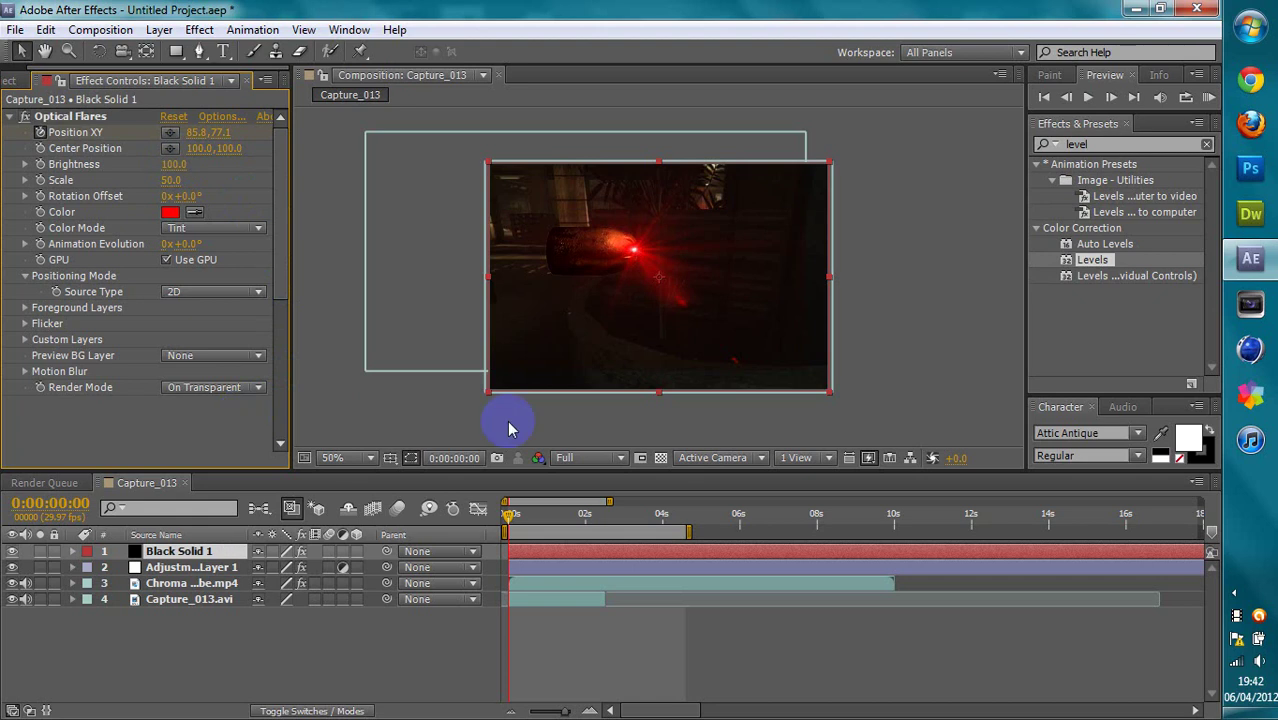
pyautogui.click(1088, 98)
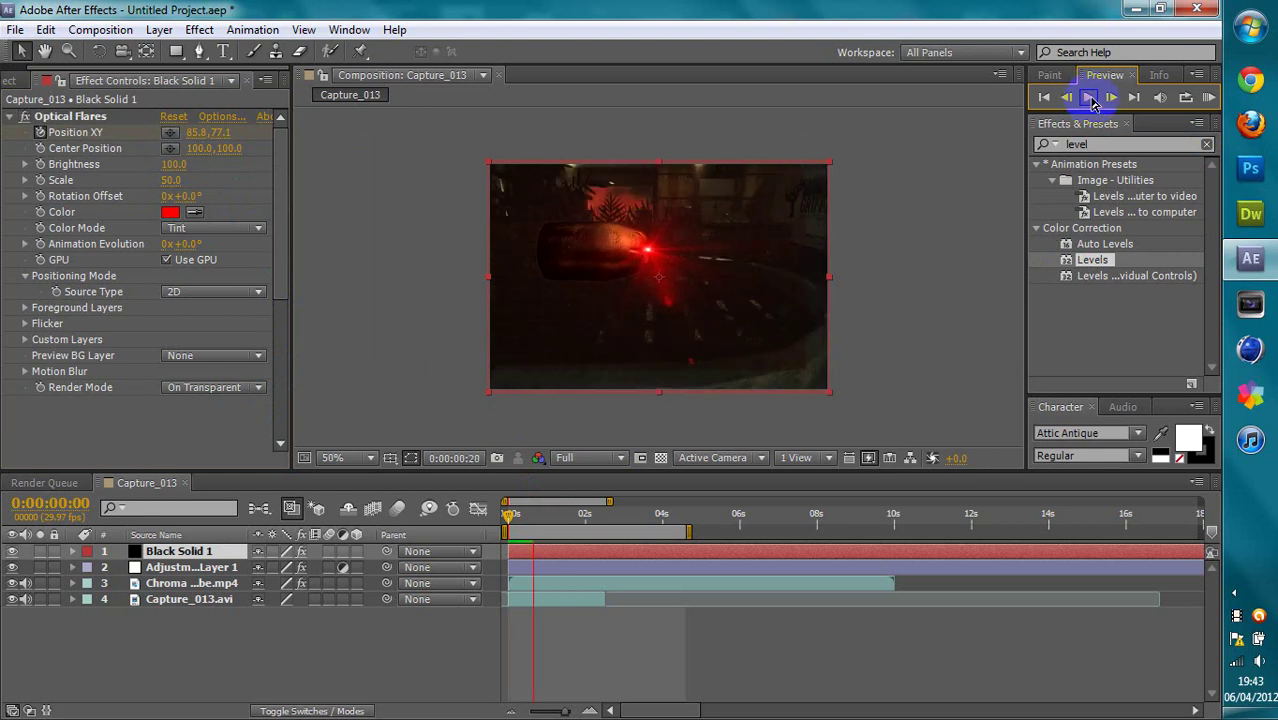
pyautogui.click(1228, 372)
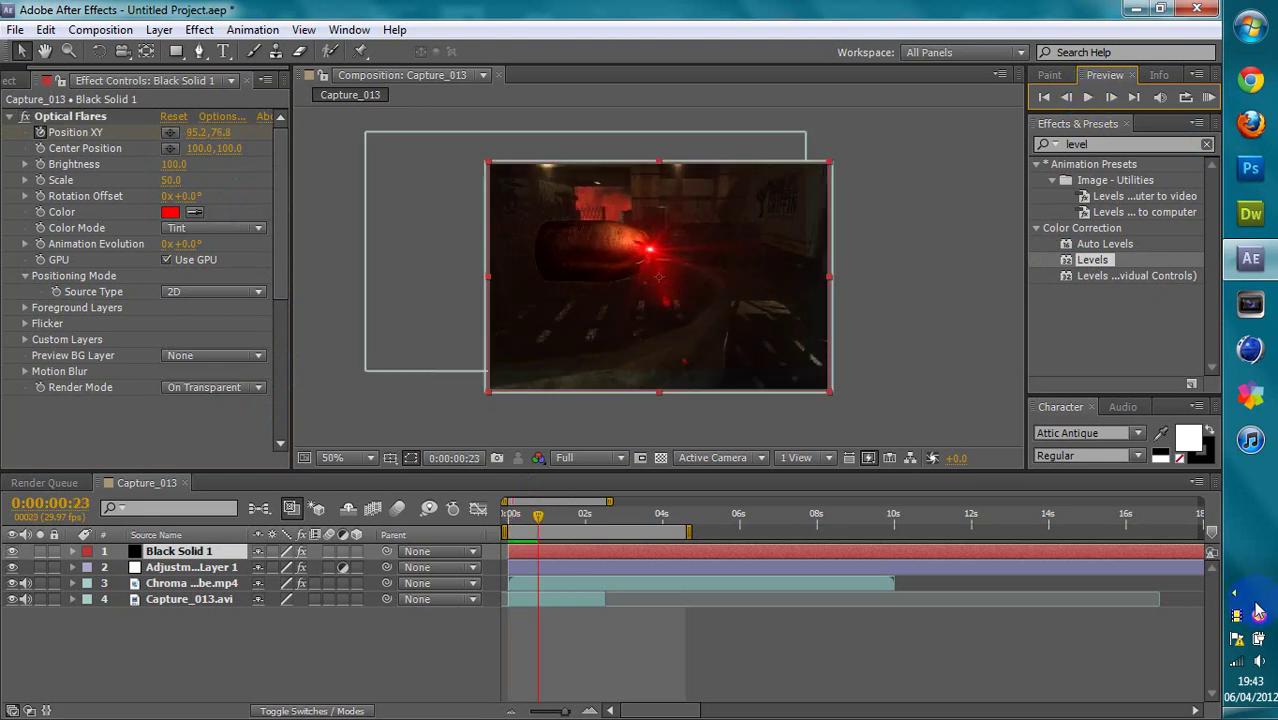